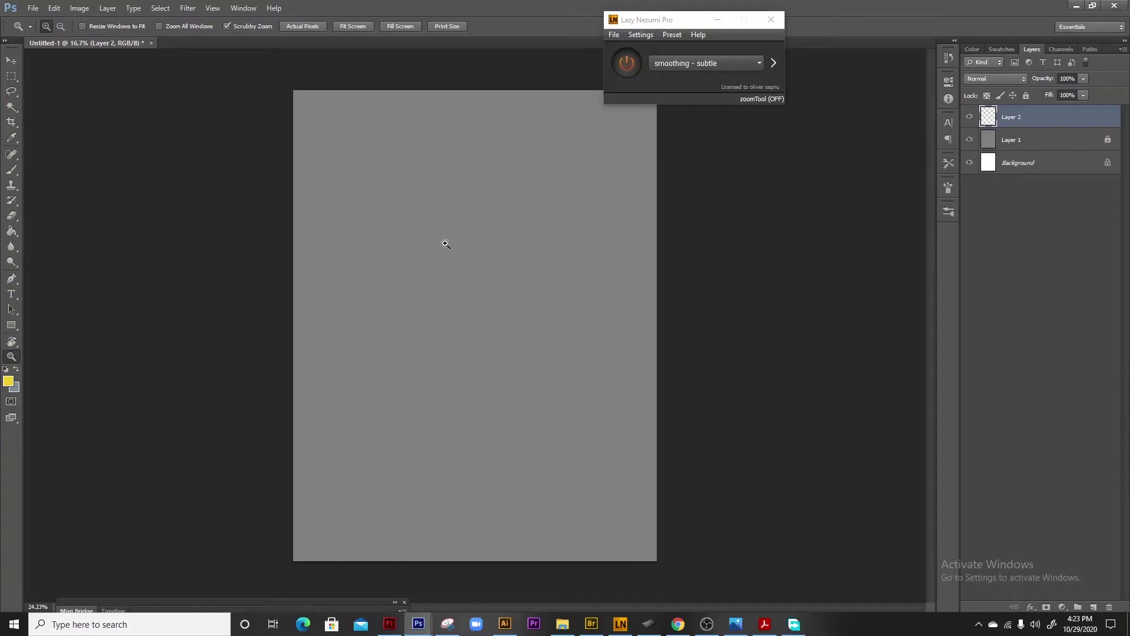
Step: Select the Brush, reset colours, and set the foreground colour to pure red ff0000
click(447, 245)
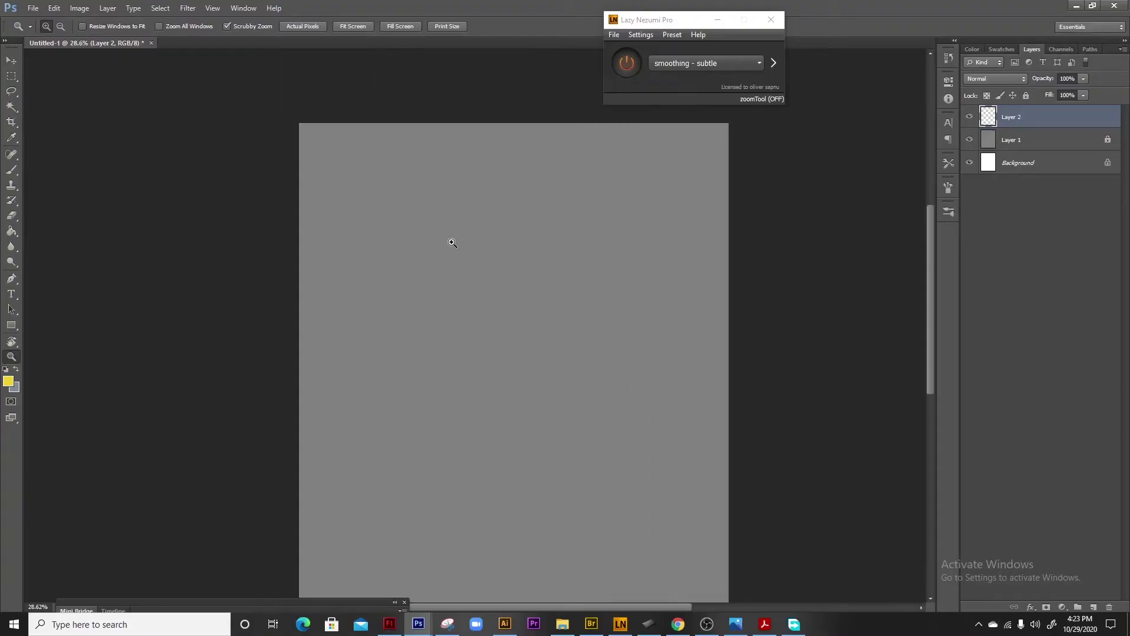
key(b)
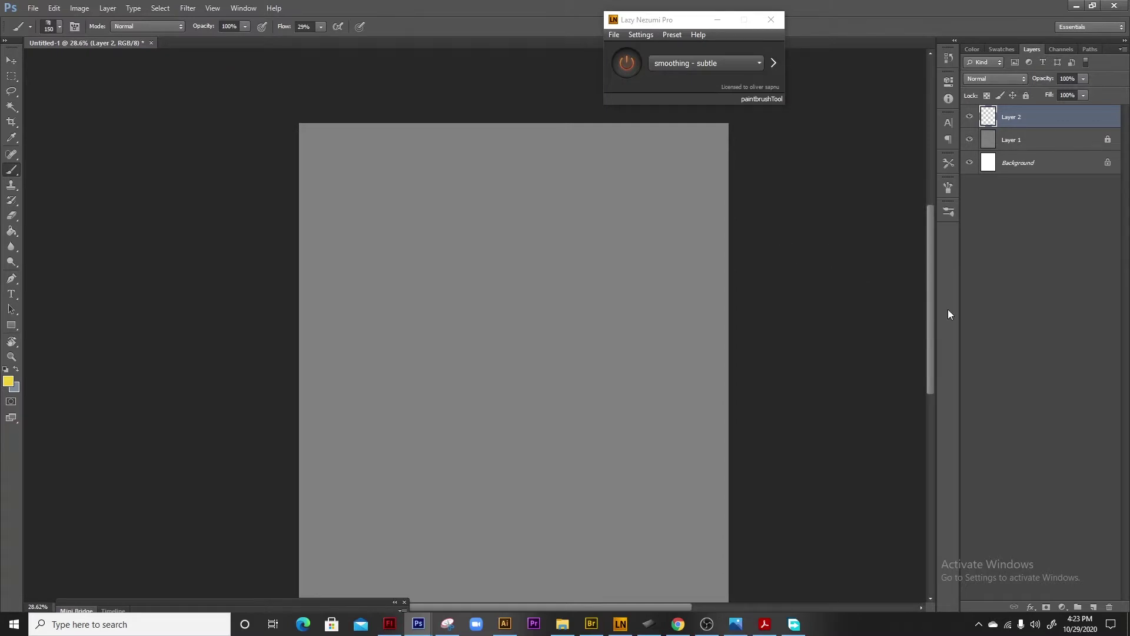
key(d)
click(8, 381)
text(ff0000)
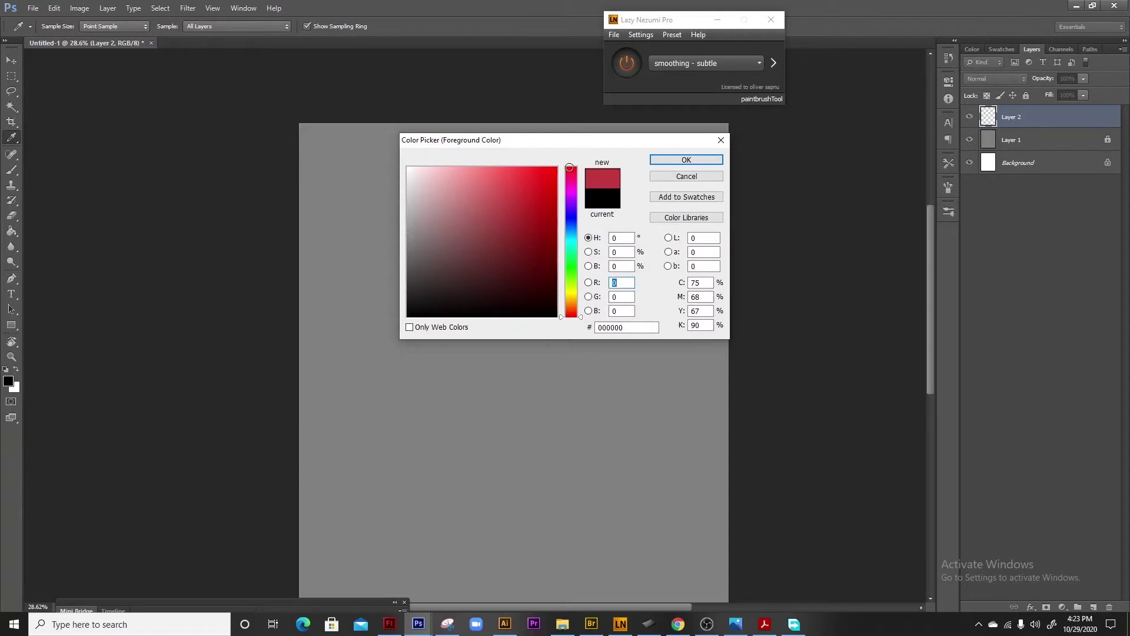
click(709, 159)
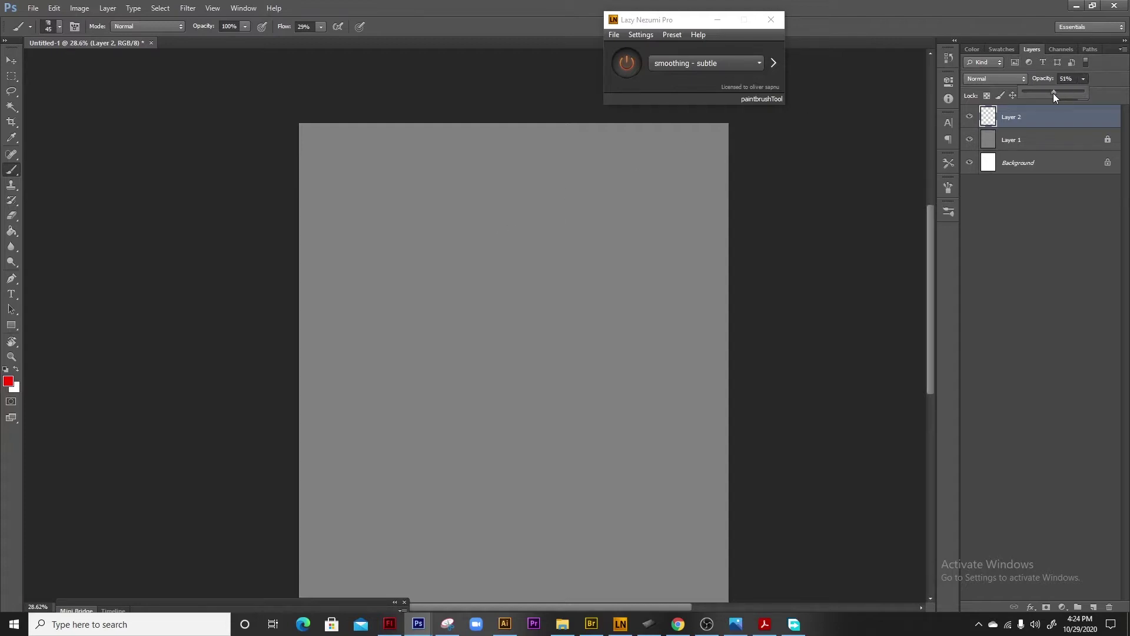
drag(565, 265, 511, 212)
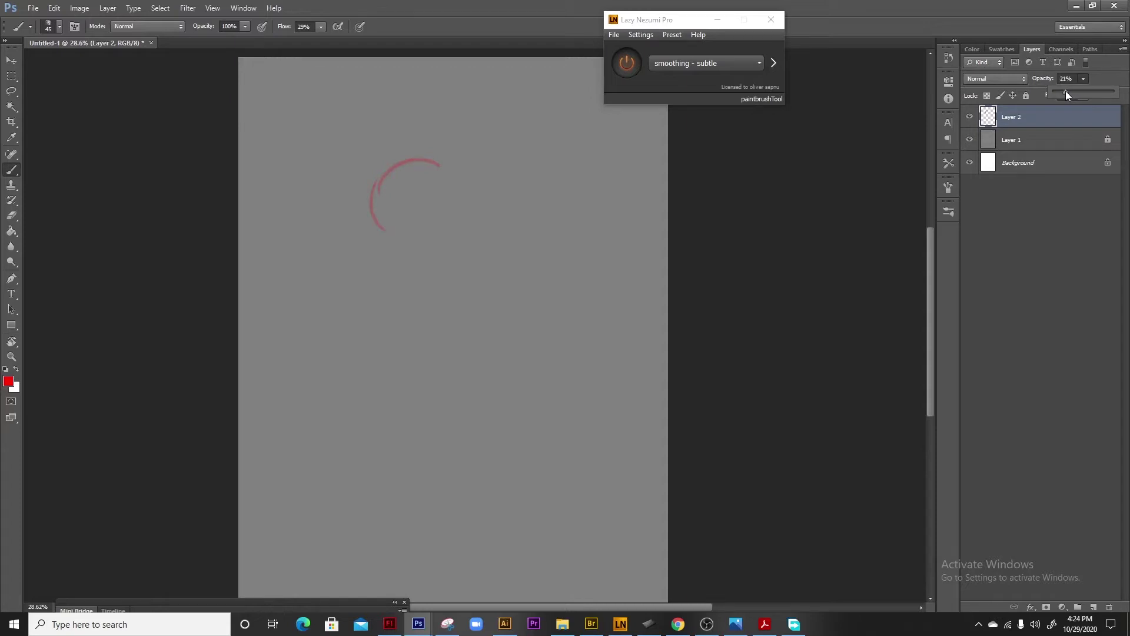
Step: Brush a red head circle, then shrink it and move it up and right
drag(454, 164, 371, 186)
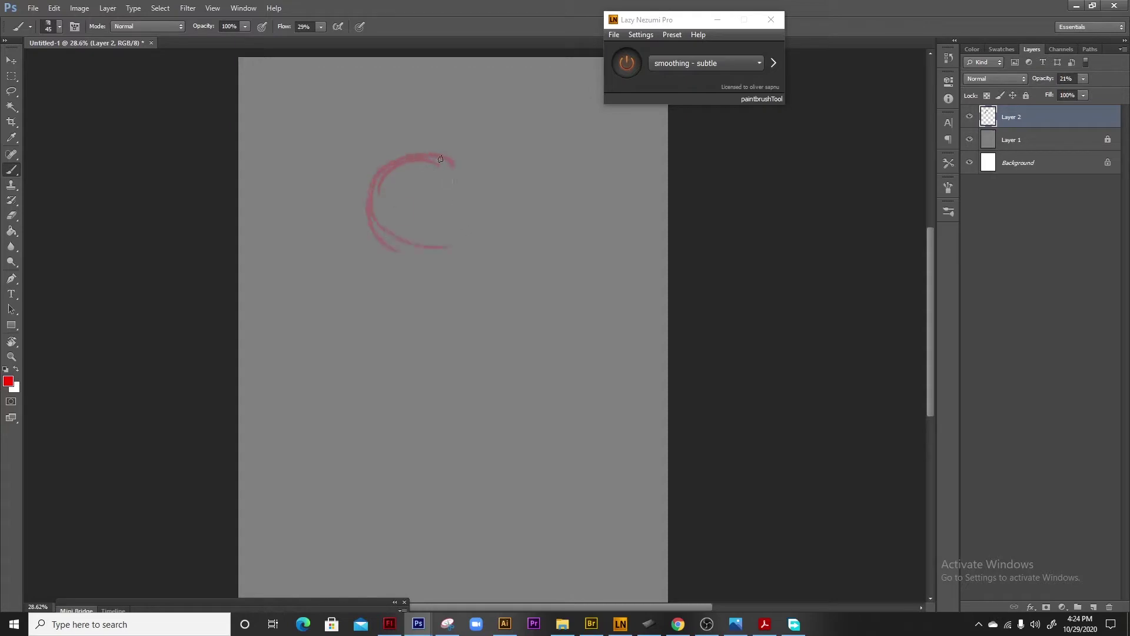
drag(388, 228, 482, 219)
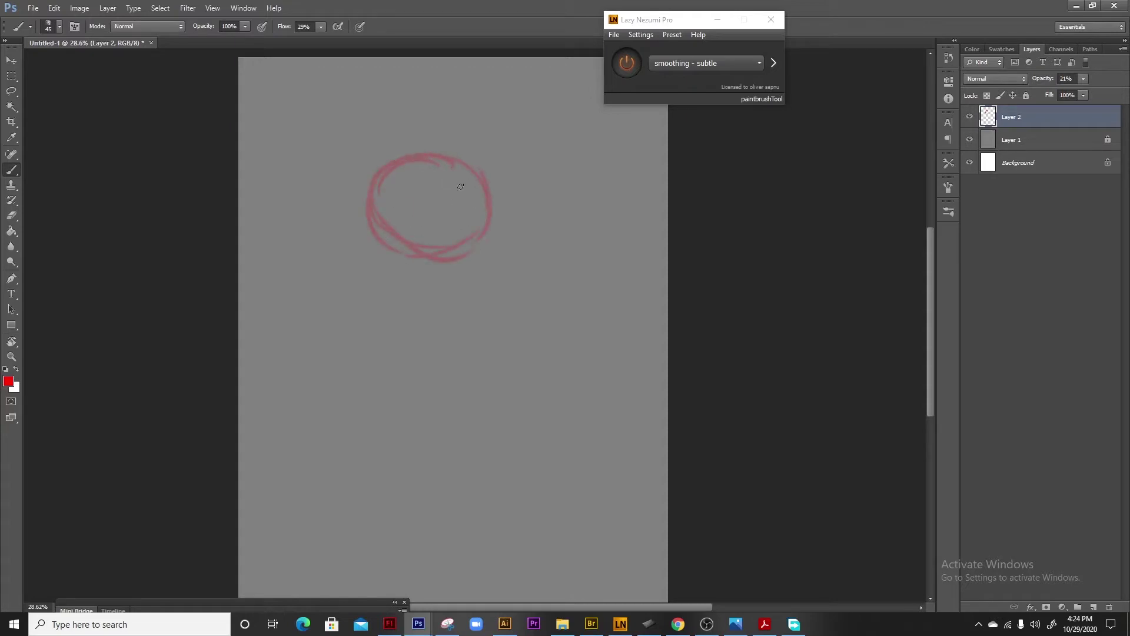
key(ctrl+t)
drag(492, 260, 439, 227)
drag(415, 182, 424, 166)
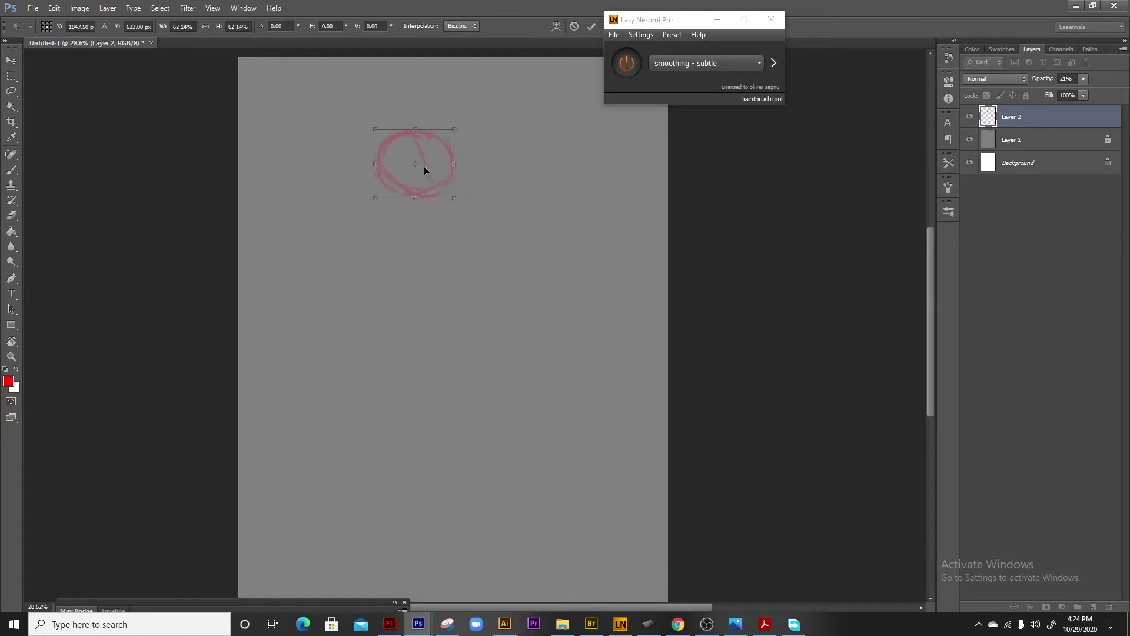
key(Return)
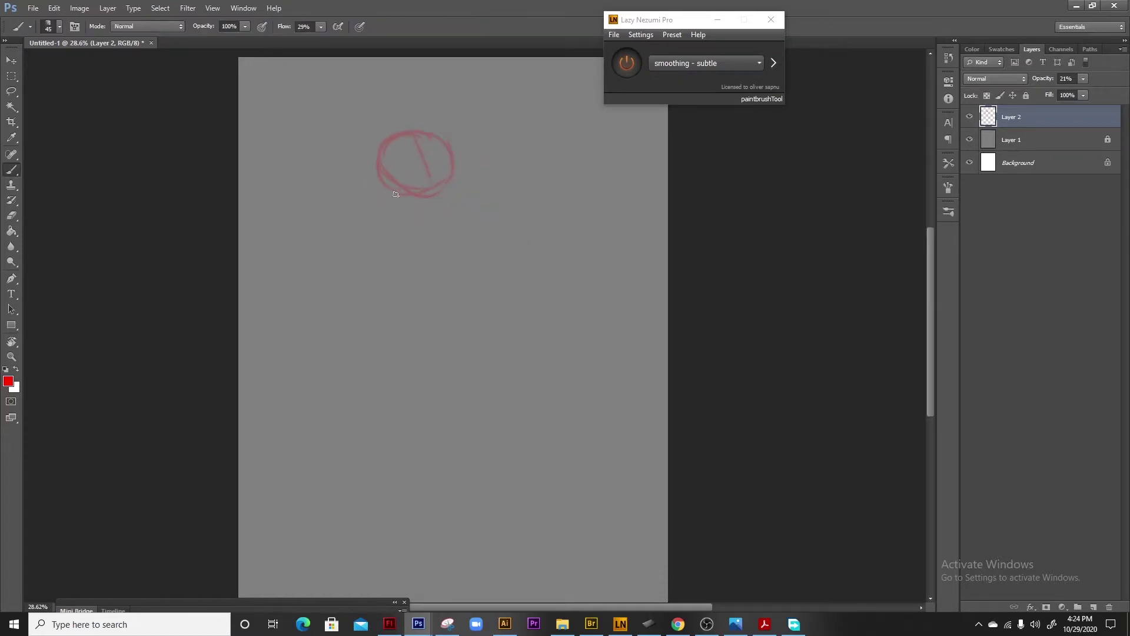
Step: Sketch the shoulders and boxy torso beneath the head and start resizing the figure
scroll(418, 216, down, 1)
drag(362, 177, 345, 204)
drag(452, 206, 471, 259)
drag(500, 179, 517, 226)
drag(415, 255, 456, 262)
drag(345, 250, 392, 291)
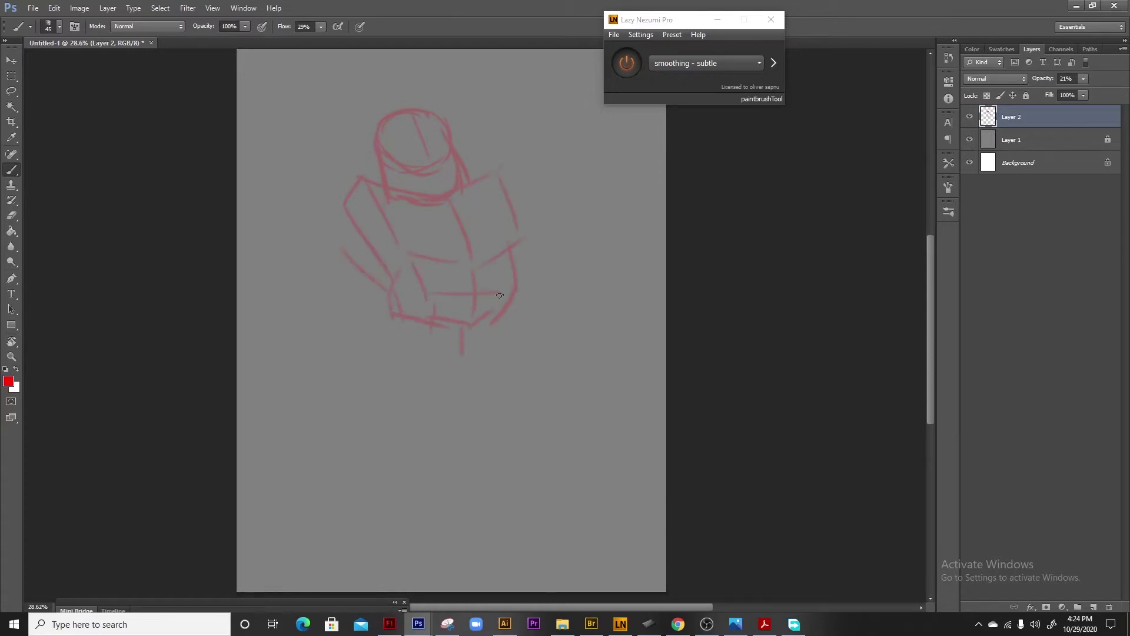
key(ctrl+t)
drag(501, 371, 517, 315)
Step: Apply the figure resize and sketch the upper legs, right lower leg and foot
key(Return)
key(ctrl+t)
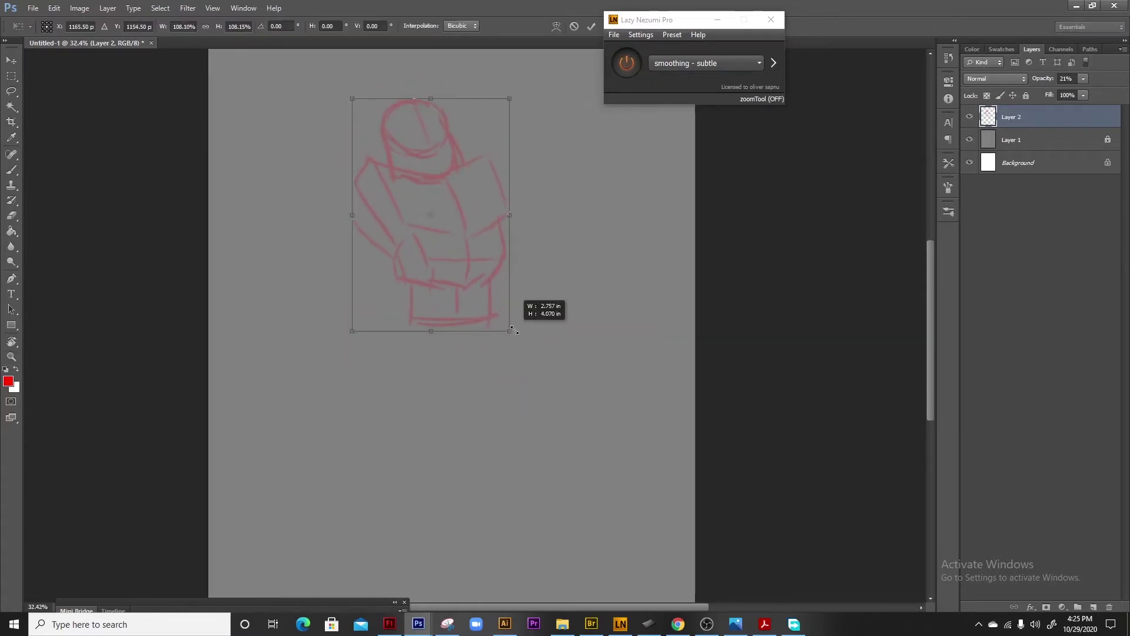
key(Return)
key(b)
drag(405, 260, 459, 334)
drag(445, 262, 480, 333)
drag(480, 259, 467, 294)
drag(471, 350, 505, 438)
drag(450, 450, 532, 459)
Step: Extend the left lower leg to a foot and lasso-select the legs, cancelling the transform
scroll(479, 287, up, 1)
drag(444, 366, 407, 465)
drag(434, 454, 456, 385)
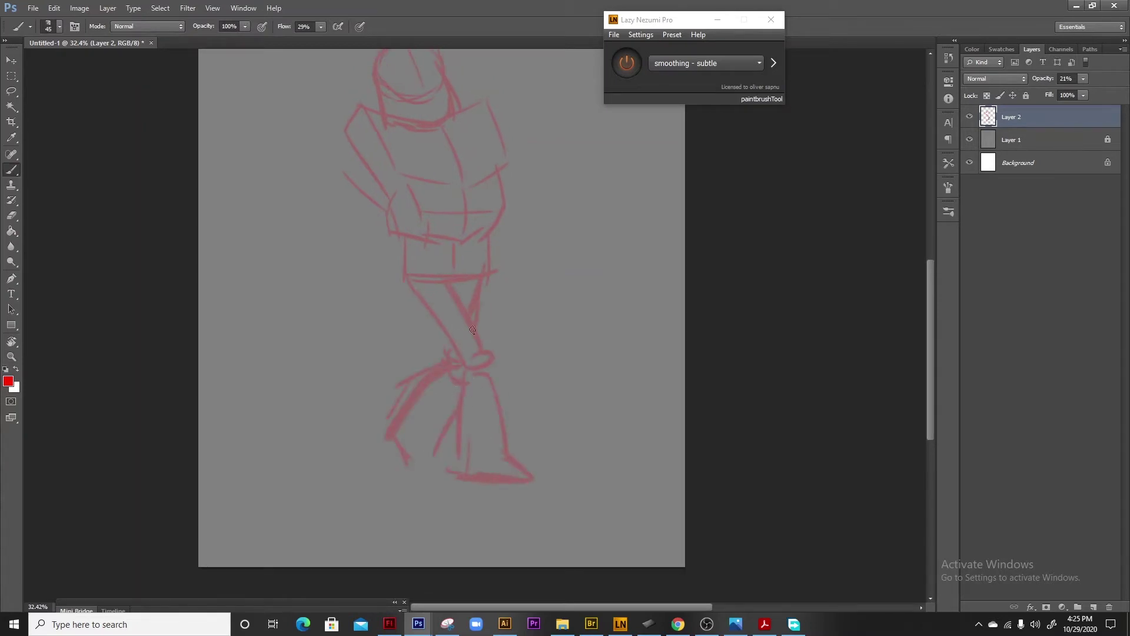
key(ctrl+t)
key(Escape)
key(l)
drag(486, 281, 489, 276)
key(ctrl+t)
key(Escape)
key(ctrl+d)
Step: Sketch the raised arm reaching up right, its hand, and the eyes
key(b)
drag(412, 96, 342, 141)
mouse_move(461, 188)
mouse_down()
mouse_move(501, 241)
mouse_move(527, 172)
mouse_move(573, 142)
mouse_move(544, 218)
mouse_up()
drag(580, 125, 565, 155)
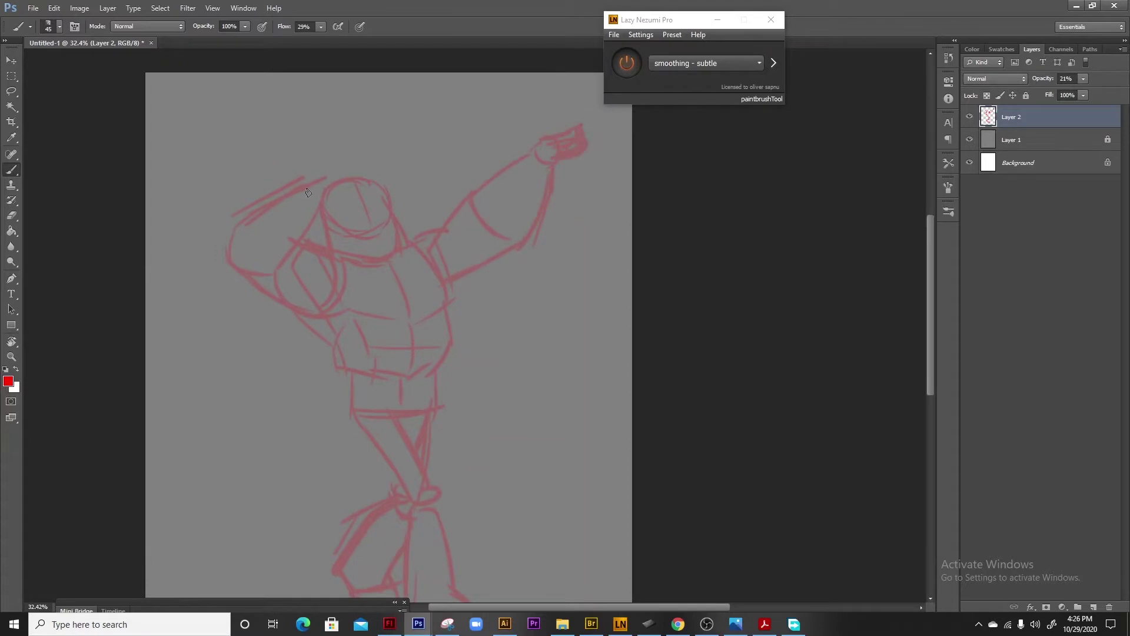
scroll(292, 246, down, 2)
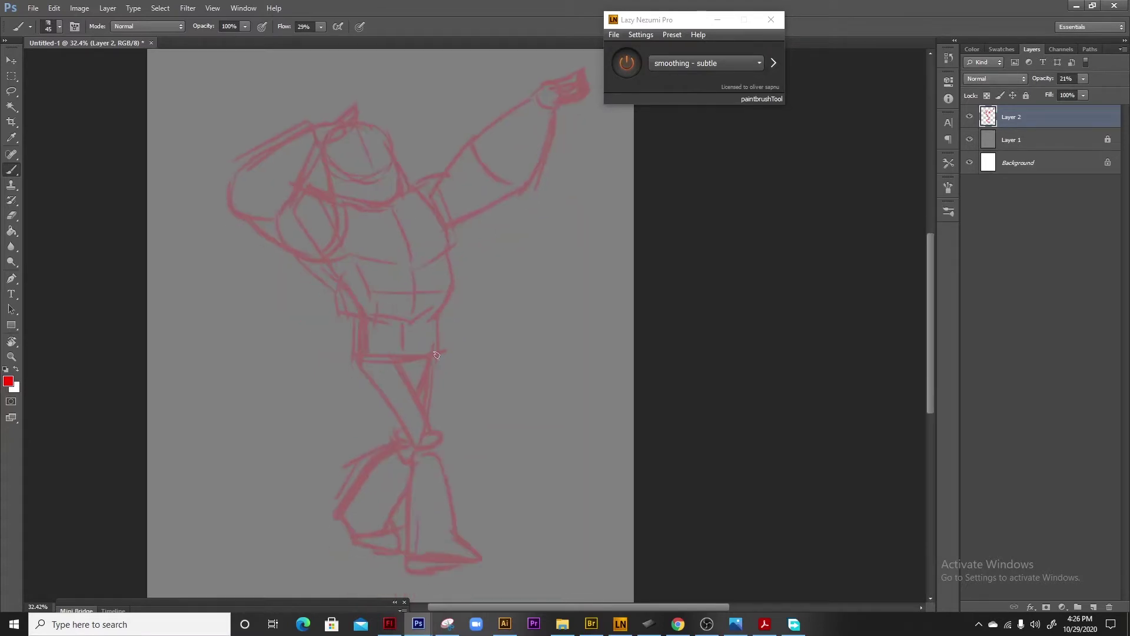
scroll(377, 177, up, 3)
drag(318, 181, 354, 162)
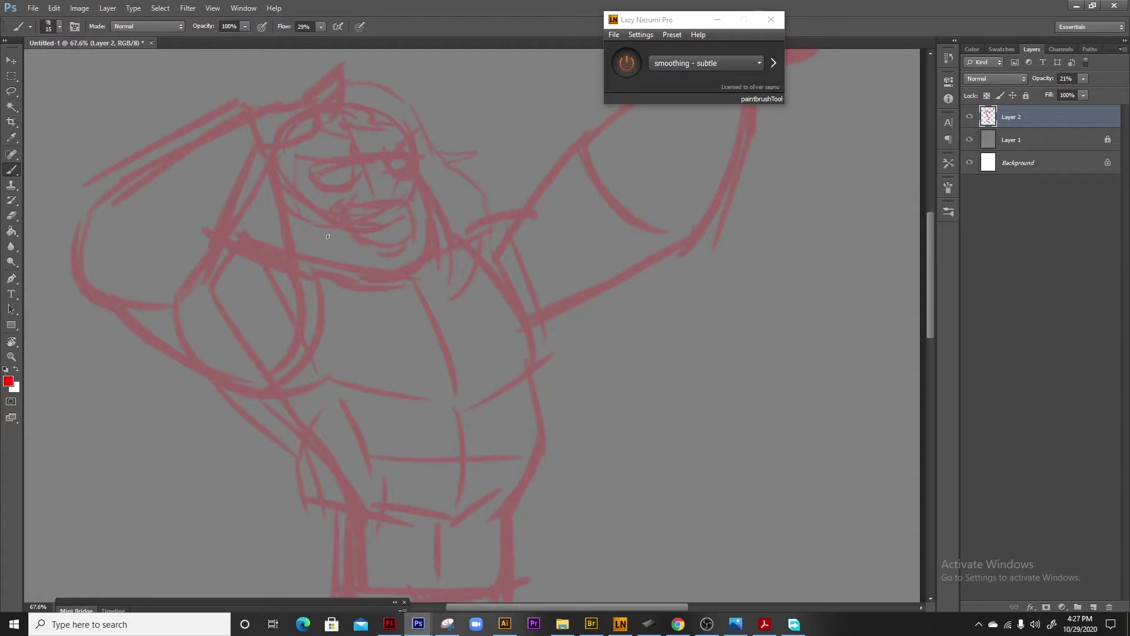
Step: Draw the right torso contour, chest box and torso cross lines
key(e)
drag(261, 203, 500, 245)
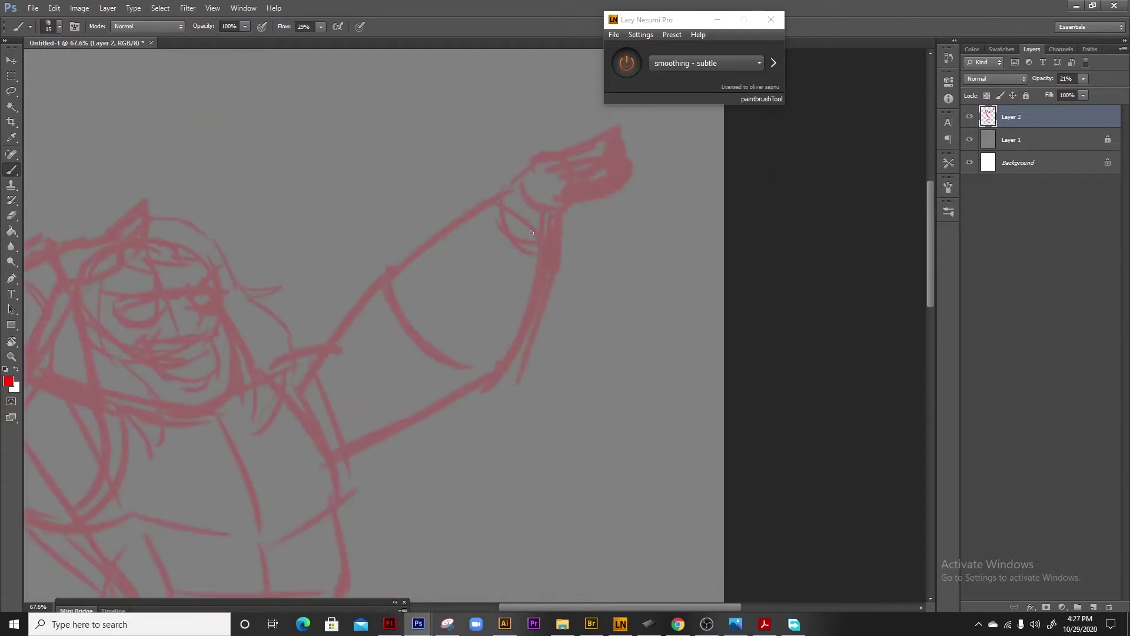
drag(499, 244, 510, 194)
key(b)
mouse_move(312, 424)
mouse_down()
mouse_move(399, 230)
mouse_move(449, 257)
mouse_up()
drag(462, 169, 495, 247)
mouse_move(439, 257)
mouse_down()
mouse_move(364, 277)
mouse_move(395, 274)
mouse_up()
drag(520, 250, 539, 306)
drag(360, 200, 377, 253)
drag(360, 196, 450, 174)
mouse_move(438, 249)
mouse_down()
mouse_move(394, 220)
mouse_move(508, 302)
mouse_move(472, 313)
mouse_move(443, 258)
mouse_up()
Step: Add a chest arc and waist line, erasing the extra waist cross lines
mouse_move(384, 288)
mouse_down()
mouse_move(499, 283)
mouse_move(375, 324)
mouse_move(359, 371)
mouse_up()
key(e)
drag(427, 321, 447, 385)
drag(477, 282, 353, 297)
key(b)
mouse_move(454, 245)
mouse_down()
mouse_move(447, 363)
mouse_move(465, 311)
mouse_up()
key(e)
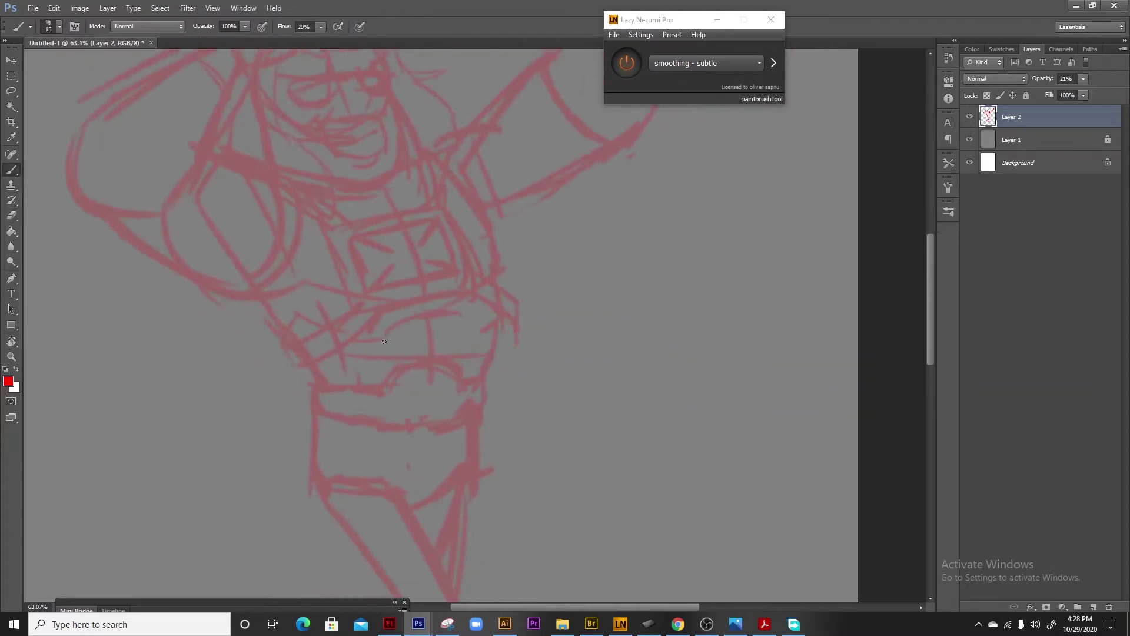
key(ctrl+0)
Step: Flip the whole red sketch horizontally
key(ctrl+t)
right_click(500, 253)
click(565, 427)
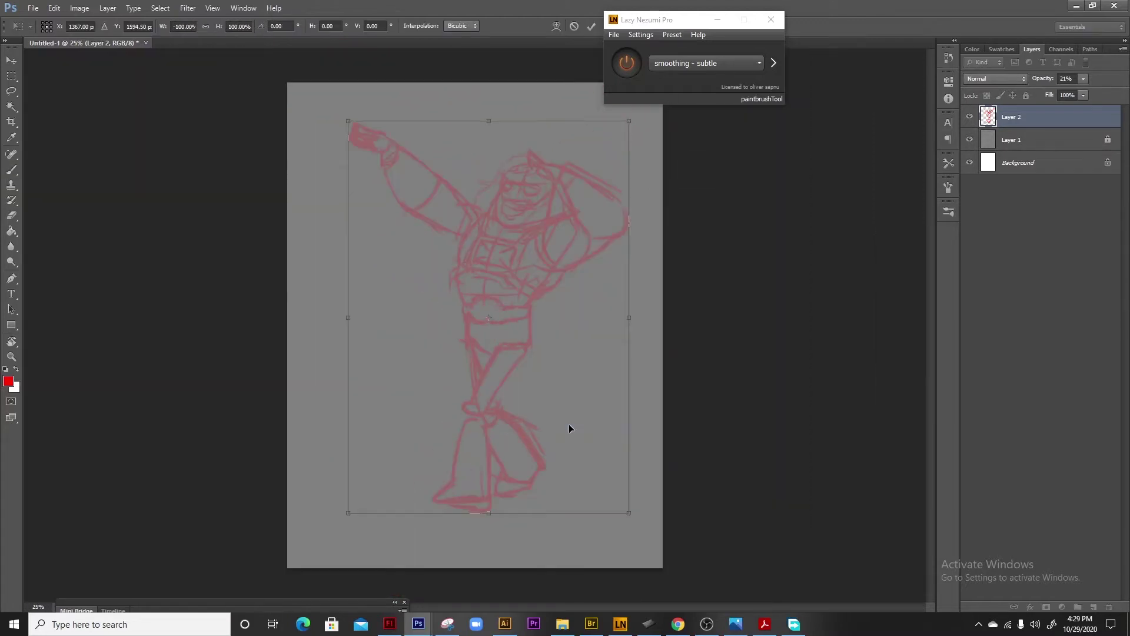
key(Return)
key(f)
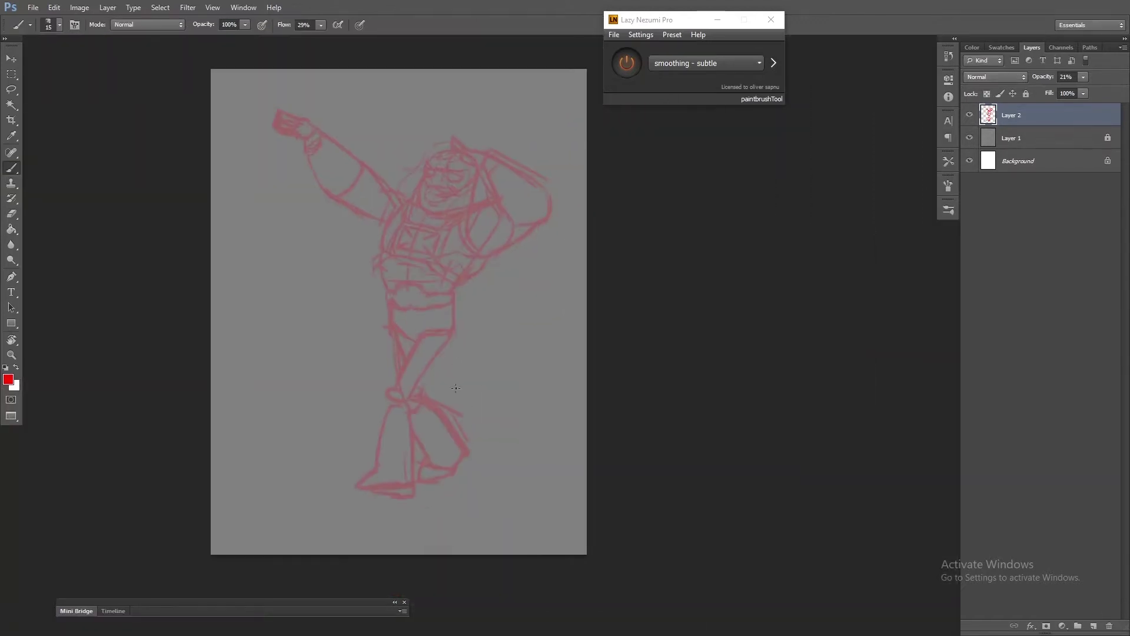
Step: Rotate the lasso-selected lower leg and erase to reshape its foot
key(l)
drag(401, 389, 472, 505)
key(ctrl+t)
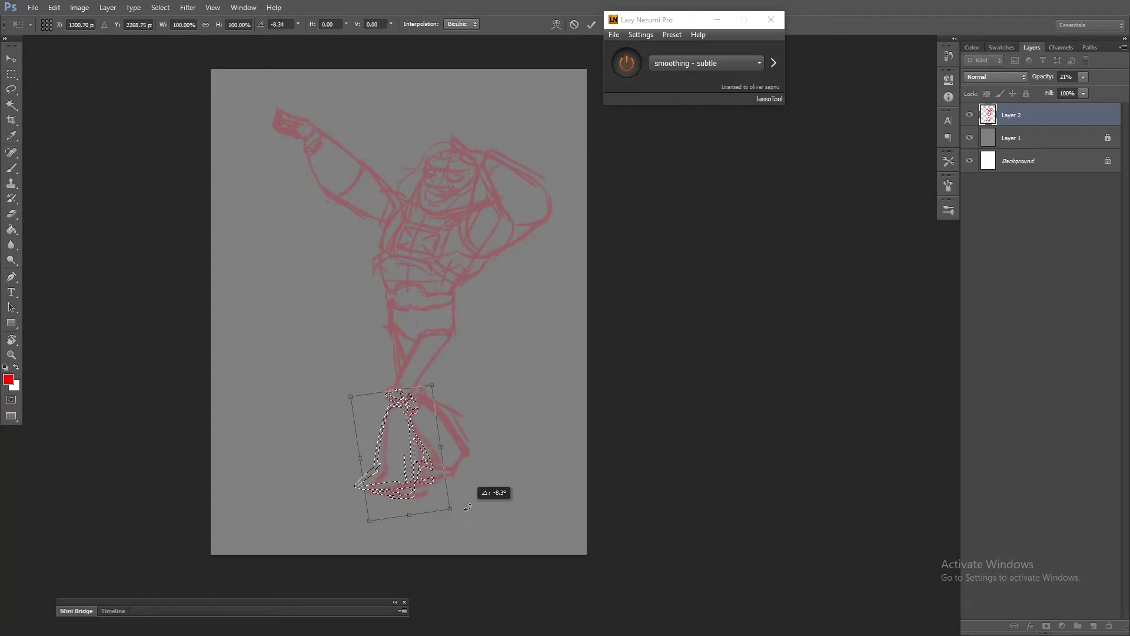
key(Return)
key(ctrl+d)
key(b)
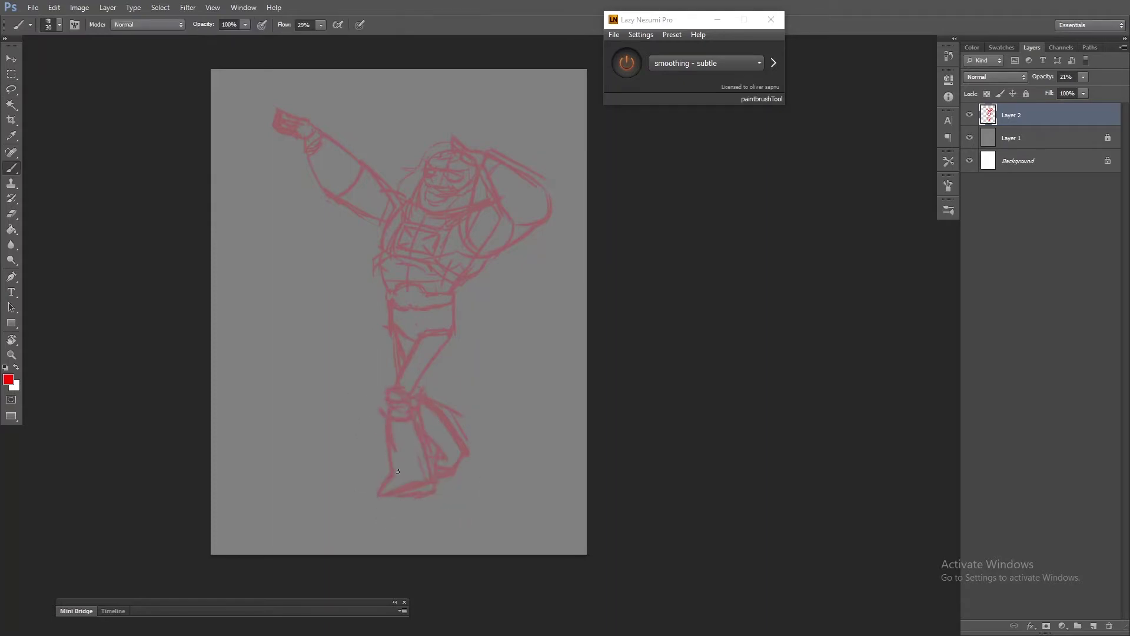
key(e)
drag(399, 494, 377, 483)
key(b)
Step: Lower Layer 2 to 10% opacity, lock it, and add a new Layer 3 above
key(z)
key(ctrl+plus)
key(1)
click(1093, 626)
click(1011, 138)
click(1026, 93)
click(1011, 115)
key(ctrl+plus)
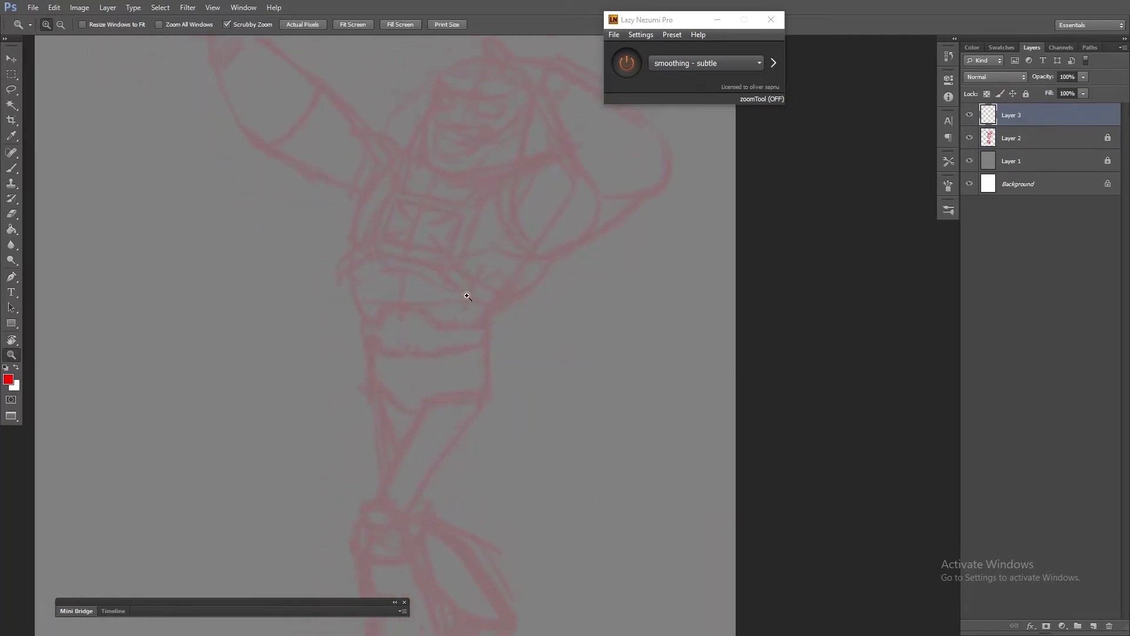
Step: Ink the hips, waistband and shorts outline in red on Layer 3
key(b)
mouse_move(365, 236)
mouse_down()
mouse_move(422, 336)
mouse_move(505, 318)
mouse_up()
drag(511, 229, 495, 337)
drag(365, 255, 510, 239)
drag(394, 194, 402, 257)
mouse_move(355, 239)
mouse_down()
mouse_move(443, 213)
mouse_move(511, 228)
mouse_up()
scroll(449, 225, down, 3)
Step: Sketch the leg below the hips and the knee, rotating the view as needed
drag(382, 348, 542, 277)
drag(483, 188, 406, 251)
key(Escape)
mouse_move(370, 353)
mouse_down()
mouse_move(377, 395)
mouse_move(362, 489)
mouse_up()
key(ctrl+z)
drag(371, 428, 377, 462)
key(r)
drag(489, 518, 654, 353)
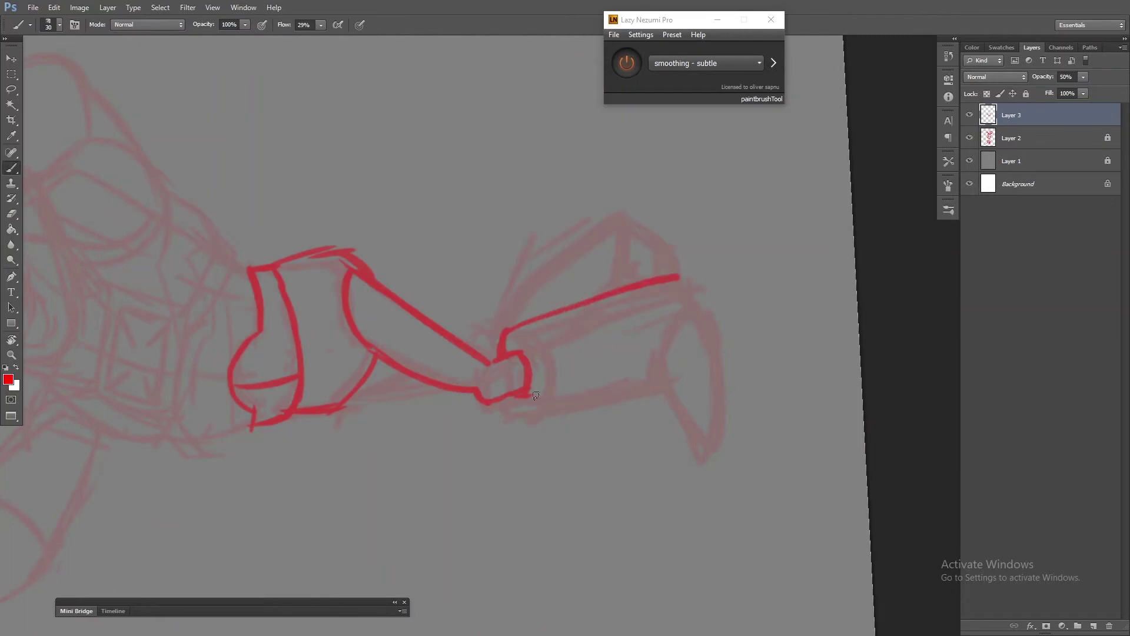
key(Escape)
key(b)
Step: Redraw the foot and ink the thigh and calf outlines
drag(505, 366, 580, 393)
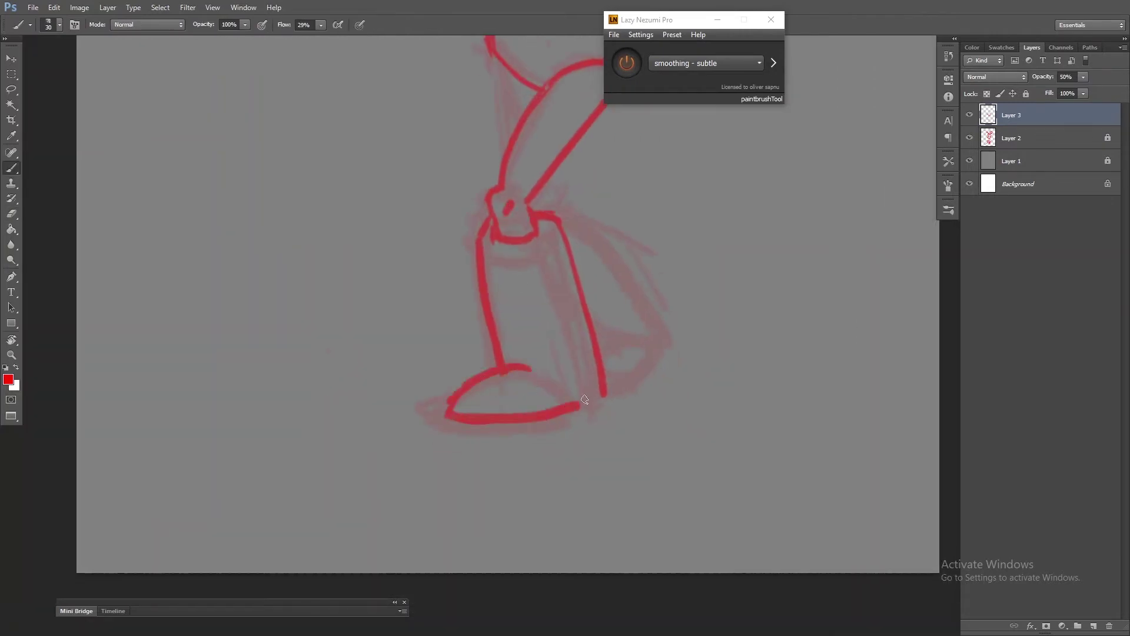
scroll(530, 353, up, 3)
drag(503, 206, 515, 273)
drag(568, 350, 683, 474)
scroll(589, 383, up, 3)
scroll(555, 333, up, 3)
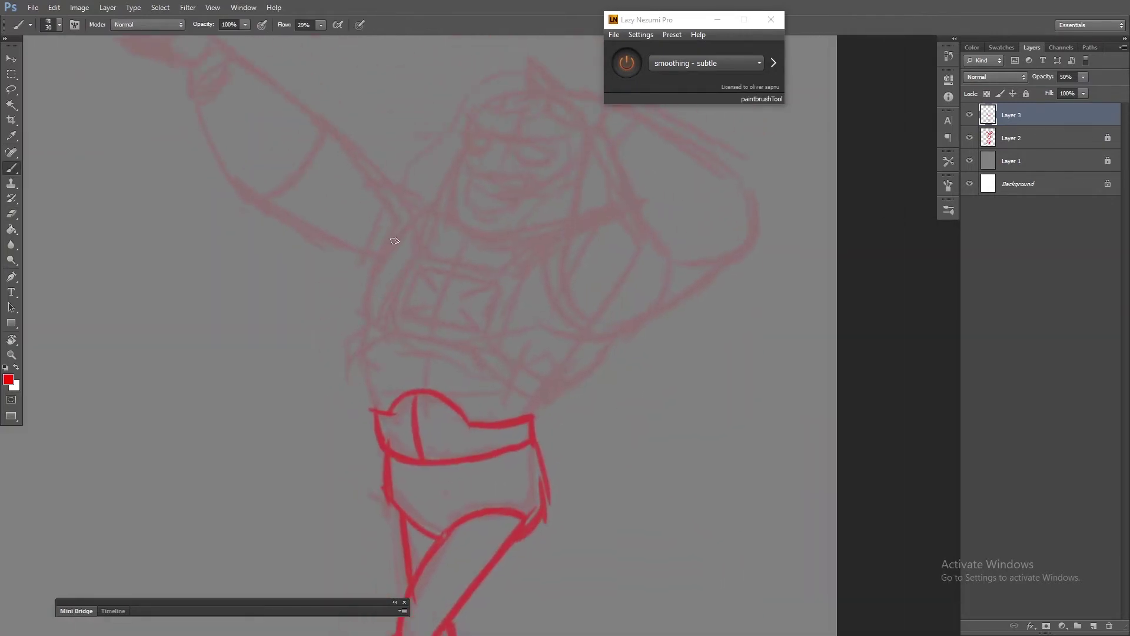
Step: Ink the torso strokes, rotating the view counter-clockwise for a better angle
drag(379, 238, 397, 284)
drag(380, 268, 363, 318)
drag(508, 318, 552, 300)
drag(376, 265, 347, 371)
drag(477, 347, 547, 403)
key(r)
drag(695, 353, 671, 256)
key(b)
drag(457, 400, 589, 321)
key(r)
Step: Ink the shoulder lines and upper torso
drag(529, 353, 412, 265)
key(b)
drag(518, 270, 600, 247)
drag(574, 289, 632, 238)
drag(478, 226, 500, 223)
drag(667, 226, 600, 235)
drag(550, 262, 616, 234)
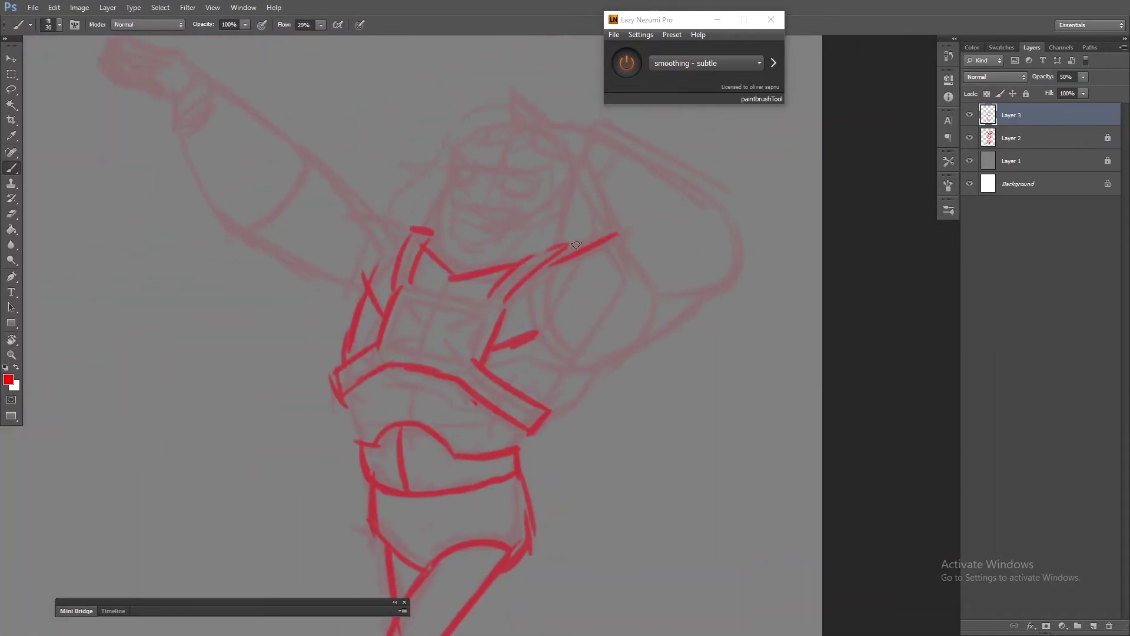
Step: Ink the long right-arm line, both torso sides and the belly curve
drag(545, 409, 724, 284)
drag(346, 390, 362, 442)
drag(521, 425, 513, 447)
mouse_move(365, 393)
mouse_down()
mouse_move(447, 393)
mouse_move(524, 250)
mouse_up()
Step: Shrink the brush to 15 and return to red, zoomed in on the arm
key(x)
key(bracketleft)
key(bracketleft)
key(bracketleft)
key(r)
scroll(566, 328, up, 3)
key(b)
key(x)
mouse_move(530, 317)
mouse_down()
mouse_move(447, 134)
mouse_move(484, 196)
mouse_move(545, 204)
mouse_up()
Step: Draw the head spike, both brows and a zigzag hair line
drag(664, 184, 675, 213)
drag(771, 283, 677, 365)
mouse_move(429, 279)
mouse_down()
mouse_move(380, 297)
mouse_move(471, 236)
mouse_move(509, 264)
mouse_up()
mouse_move(415, 265)
mouse_down()
mouse_move(390, 242)
mouse_move(499, 268)
mouse_up()
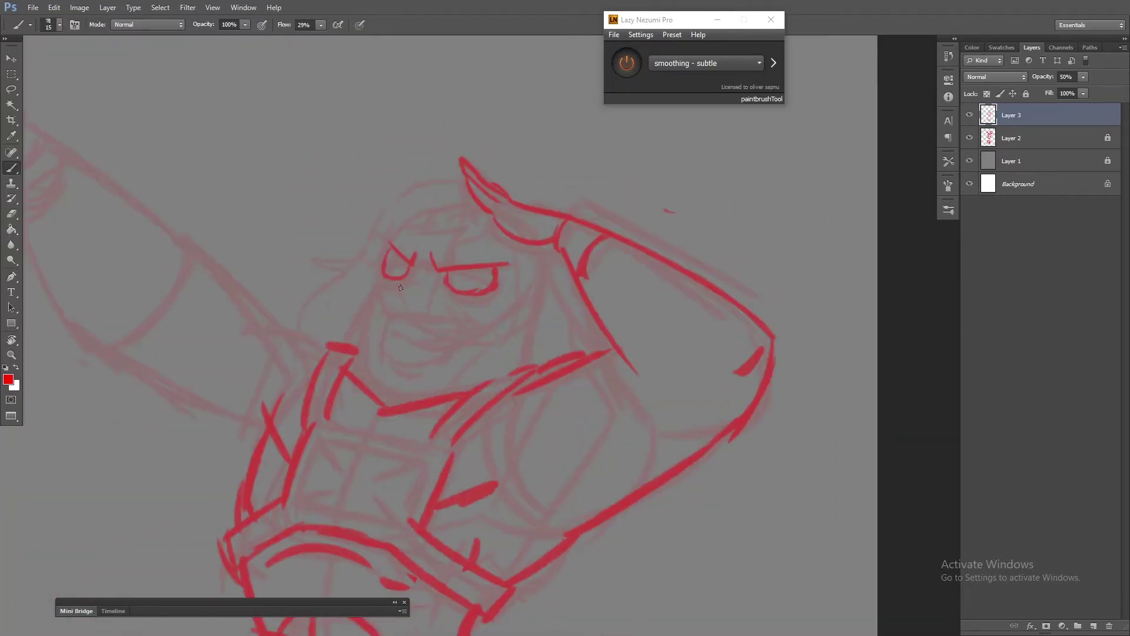
drag(386, 227, 475, 242)
Step: Ink the face contours, chin, cheek and the toothy grin
drag(493, 231, 460, 258)
drag(380, 270, 359, 356)
drag(359, 356, 432, 388)
drag(544, 247, 517, 299)
drag(543, 280, 512, 365)
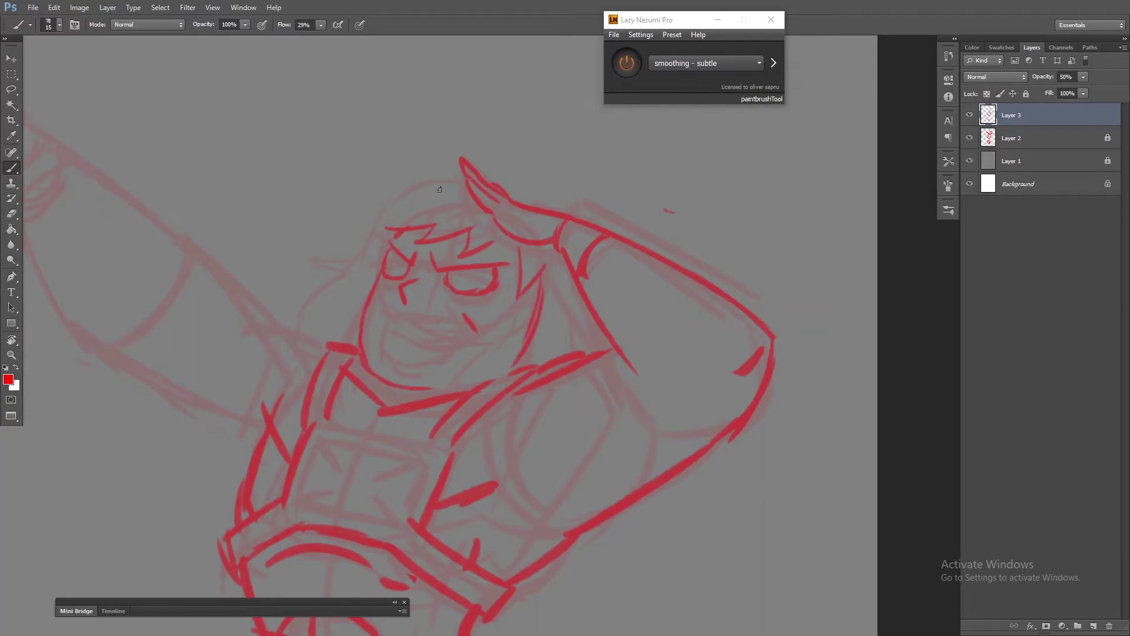
drag(433, 317, 479, 270)
drag(425, 272, 509, 259)
drag(422, 300, 448, 310)
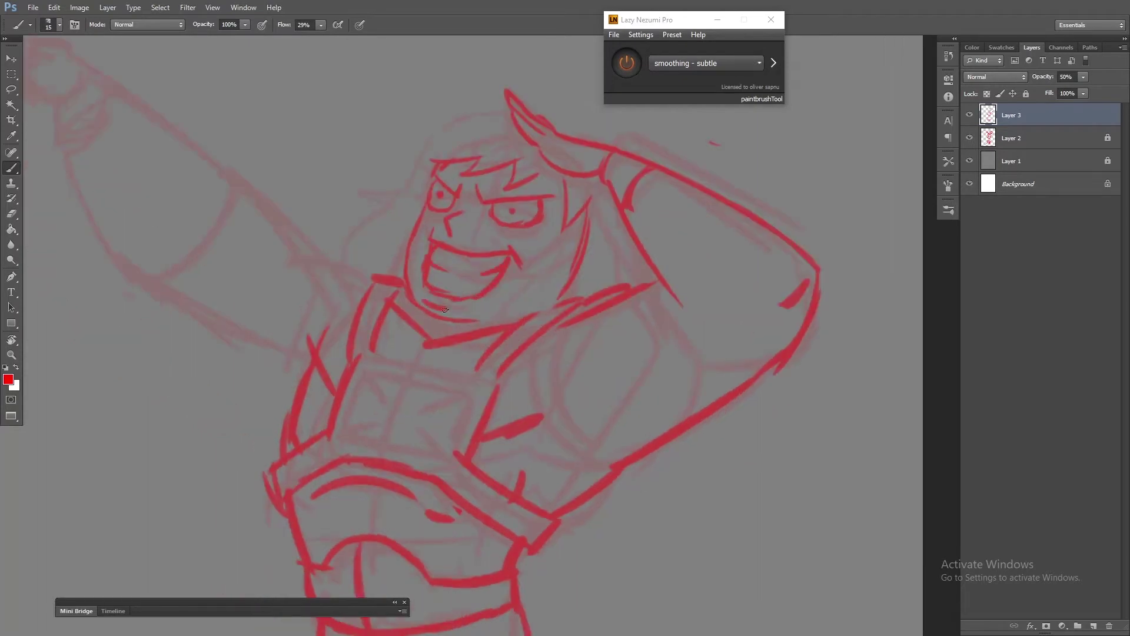
Step: Sketch red hair strands around the sides and top of the head
mouse_move(478, 187)
mouse_down()
mouse_move(405, 261)
mouse_move(388, 331)
mouse_up()
drag(612, 278, 561, 370)
drag(658, 274, 644, 342)
drag(496, 170, 537, 159)
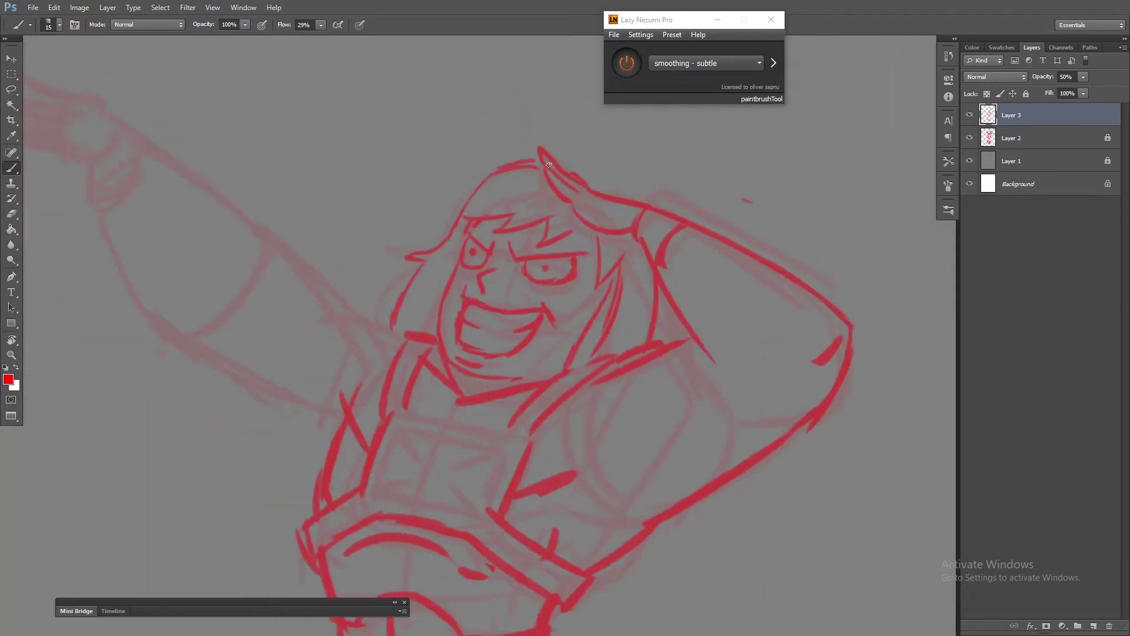
drag(613, 174, 590, 196)
drag(562, 268, 551, 227)
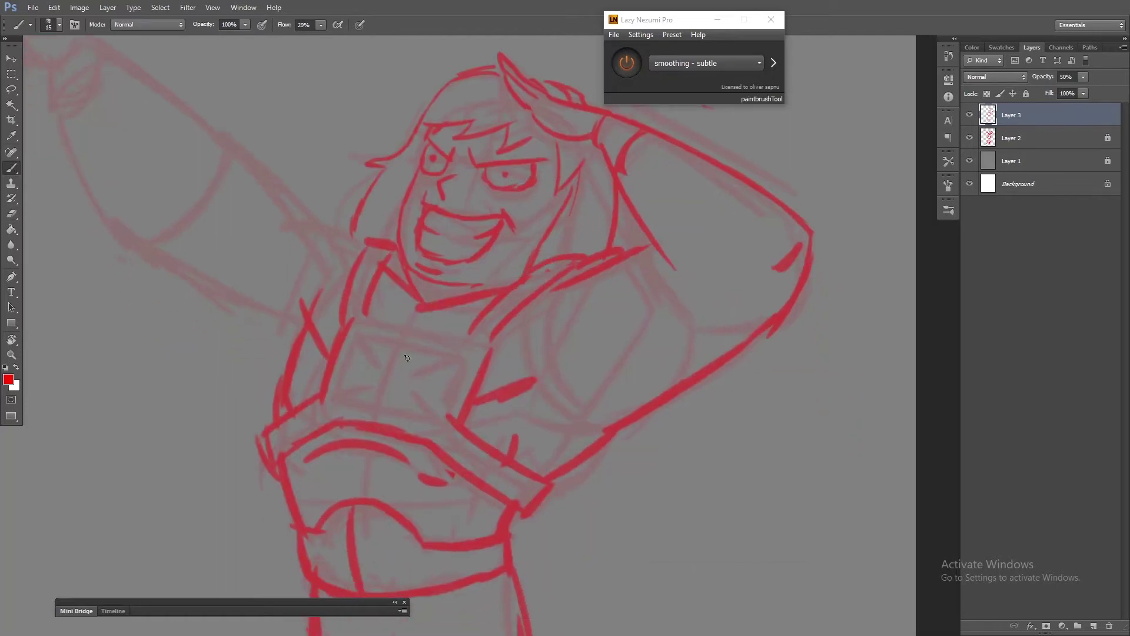
Step: Add red lines on the torso and legs, then zoom in on the head and torso
drag(359, 270, 441, 323)
drag(359, 383, 483, 321)
mouse_move(482, 268)
mouse_down()
mouse_move(450, 336)
mouse_move(479, 330)
mouse_up()
key(ctrl+minus)
key(z)
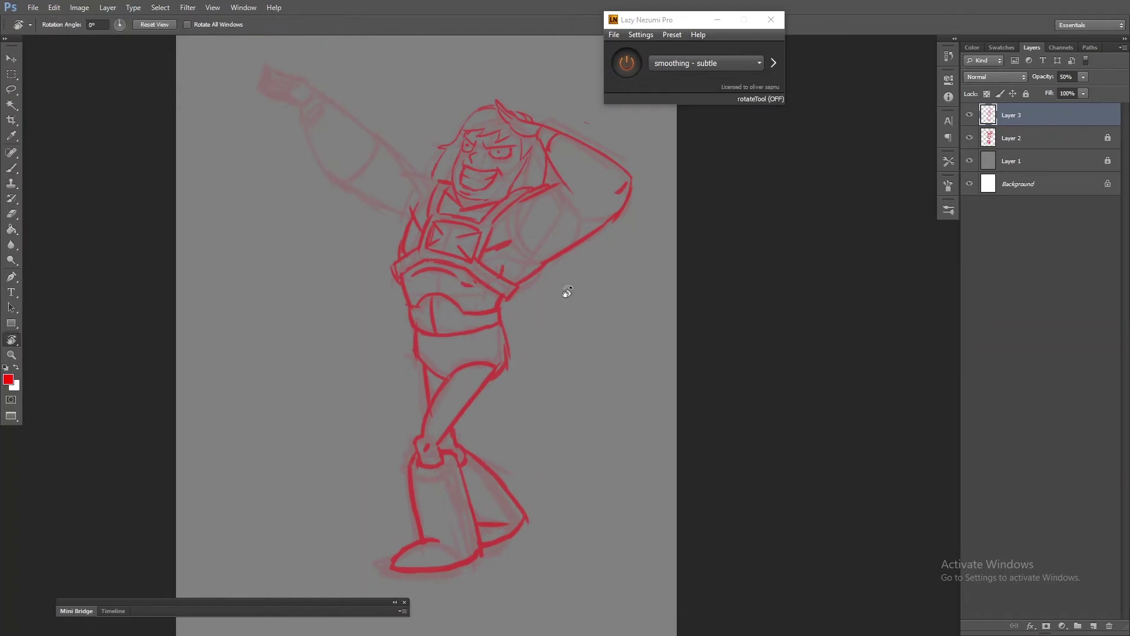
click(565, 292)
key(b)
Step: Sketch red strokes along the raised arm and at the wrist
drag(465, 245, 361, 322)
drag(312, 374, 413, 296)
drag(378, 489, 509, 361)
drag(283, 408, 442, 393)
mouse_move(447, 393)
mouse_down()
mouse_move(503, 381)
mouse_move(479, 202)
mouse_move(593, 320)
mouse_up()
key(r)
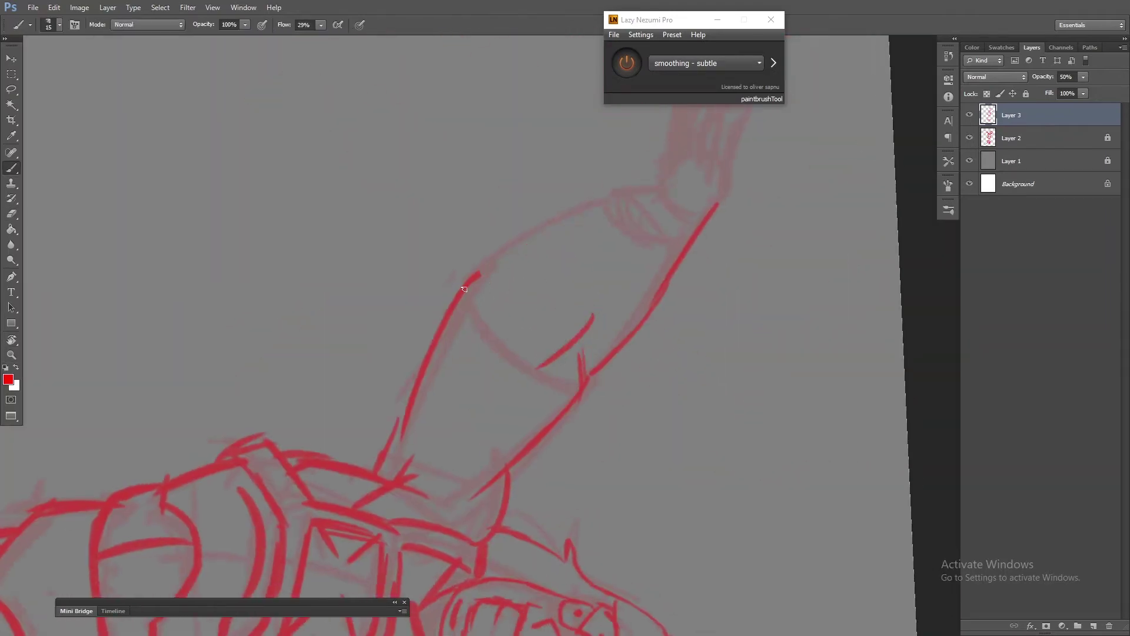
drag(462, 293, 665, 194)
key(Escape)
Step: Draw the pointing fingers at the wrist, then fit the whole figure on screen
mouse_move(465, 259)
mouse_down()
mouse_move(456, 329)
mouse_move(376, 259)
mouse_move(406, 284)
mouse_move(410, 381)
mouse_move(318, 397)
mouse_up()
key(r)
key(b)
key(ctrl+z)
mouse_move(382, 351)
mouse_down()
mouse_move(329, 400)
mouse_move(451, 208)
mouse_up()
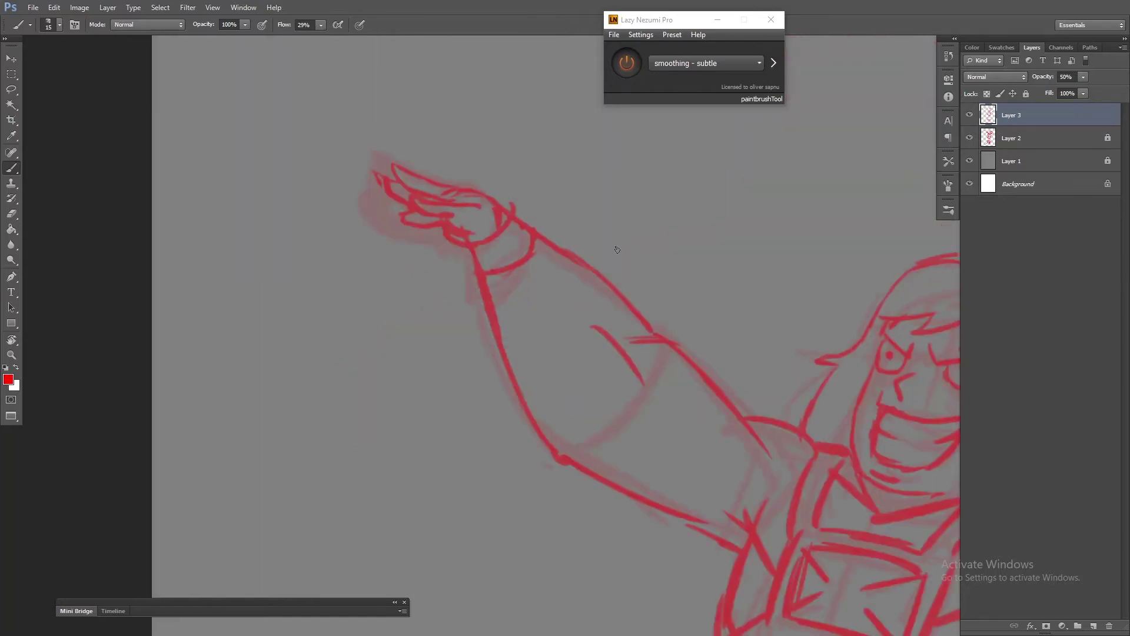
drag(621, 373, 396, 303)
key(ctrl+0)
Step: Merge Layer 2 into Layer 3 and flip the merged red sketch horizontally
ctrl+click(1035, 139)
key(ctrl+e)
key(ctrl+t)
key(Return)
Step: Touch up the red sketch strokes along the lower arm and side
key(z)
click(521, 169)
key(e)
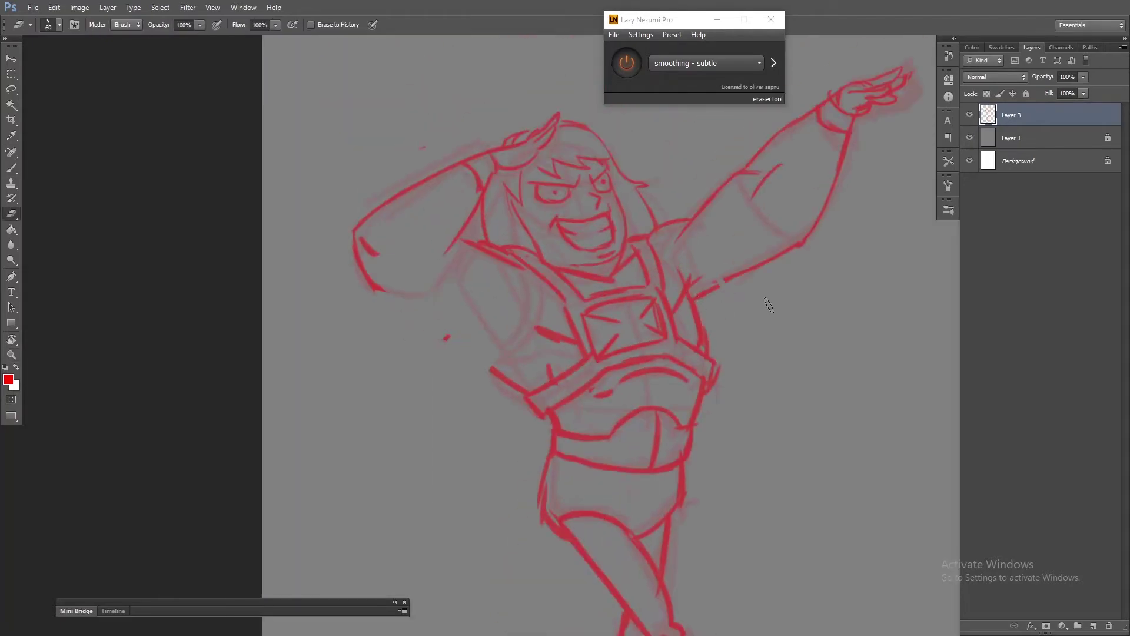
drag(733, 287, 589, 353)
drag(329, 338, 535, 358)
key(Escape)
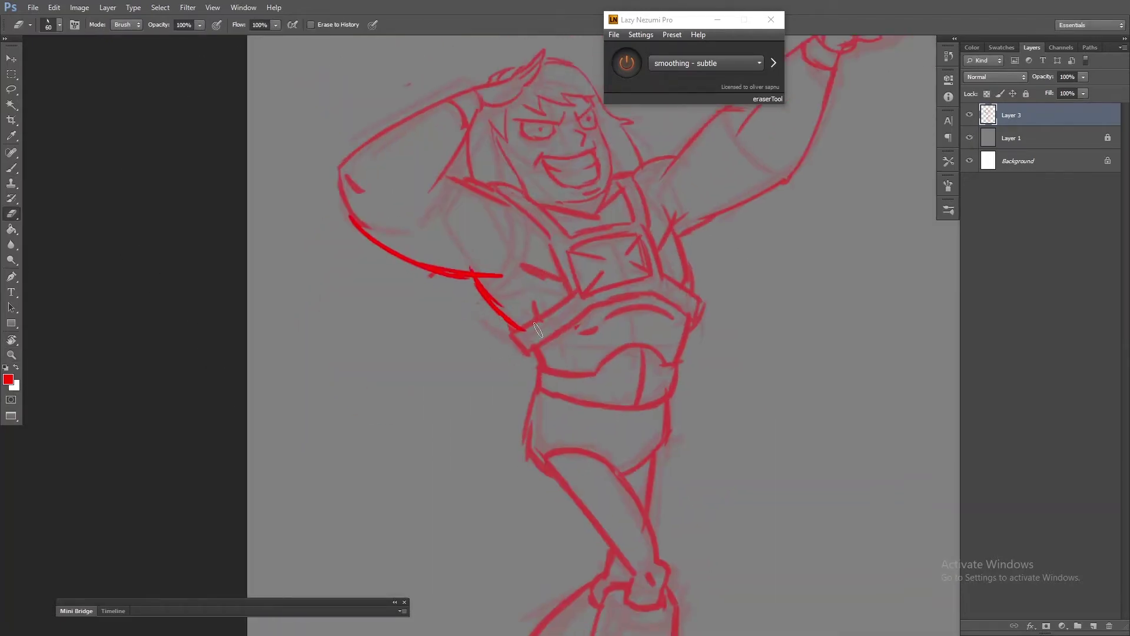
key(ctrl+minus)
key(ctrl+minus)
Step: Fade and lock the sketch layer, add Layer 4, and reset colours to black and white
drag(1054, 91, 1045, 92)
key(slash)
key(ctrl+shift+alt+n)
key(z)
click(558, 229)
key(d)
key(x)
key(b)
Step: Ink the brow and eyes in black using the massive smoothing preset
drag(558, 229, 668, 189)
key(Escape)
drag(406, 246, 513, 226)
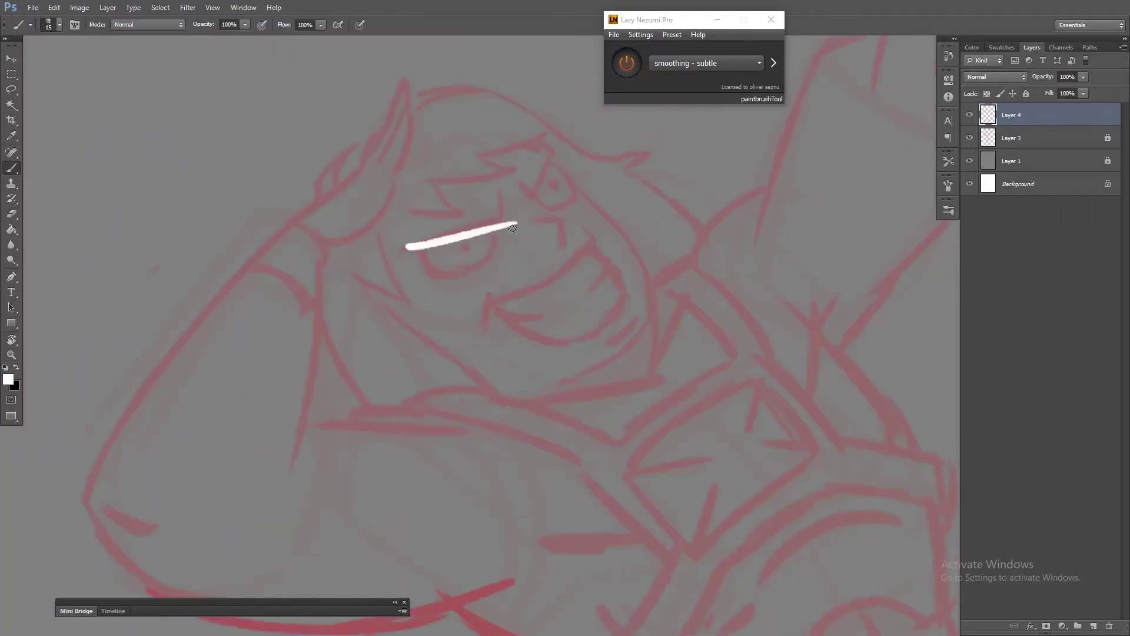
key(ctrl+z)
key(x)
drag(452, 190, 542, 211)
click(706, 63)
click(683, 194)
mouse_move(617, 166)
mouse_down()
mouse_move(546, 207)
mouse_move(590, 247)
mouse_up()
mouse_move(463, 199)
mouse_down()
mouse_move(540, 203)
mouse_move(618, 169)
mouse_up()
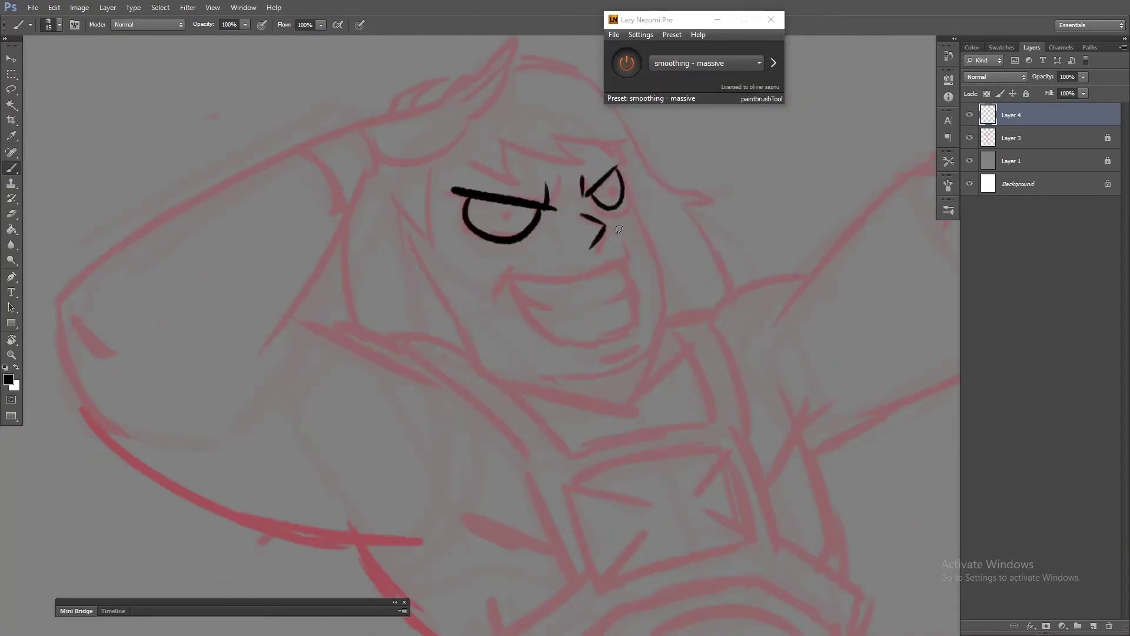
Step: Ink the mouth, teeth, cheek line and chin
mouse_move(735, 193)
mouse_down()
mouse_move(676, 212)
mouse_move(677, 195)
mouse_up()
mouse_move(515, 263)
mouse_down()
mouse_move(493, 295)
mouse_move(634, 259)
mouse_move(648, 311)
mouse_up()
drag(625, 270, 636, 313)
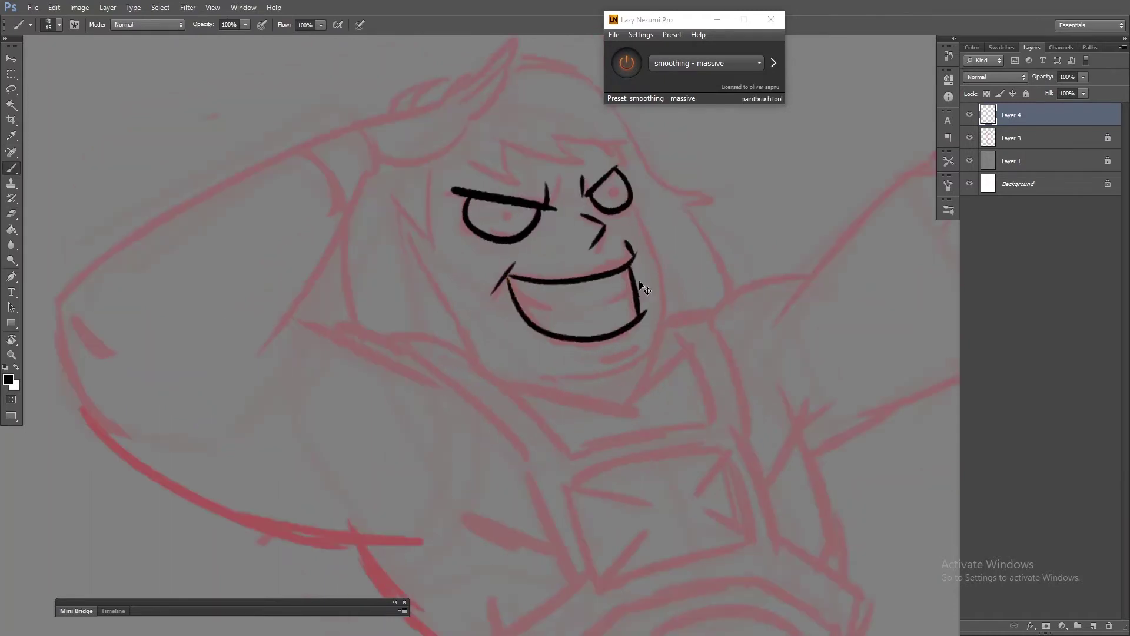
drag(520, 299, 580, 309)
drag(609, 295, 629, 291)
mouse_move(595, 358)
mouse_down()
mouse_move(647, 332)
mouse_move(560, 374)
mouse_move(652, 366)
mouse_up()
mouse_move(659, 221)
mouse_down()
mouse_move(667, 269)
mouse_move(624, 382)
mouse_up()
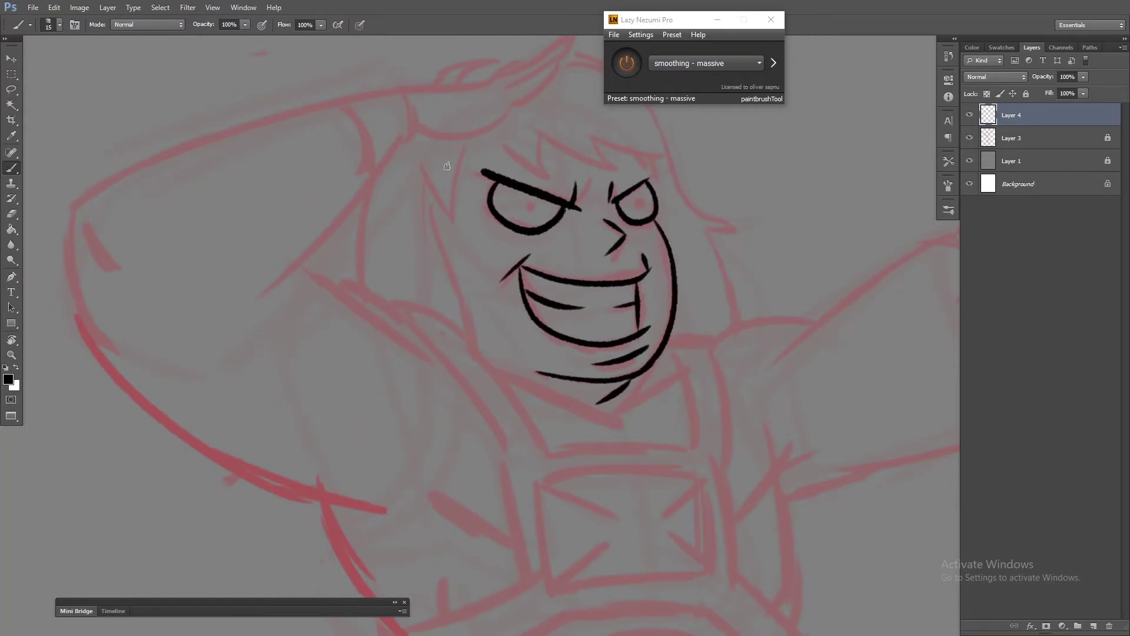
Step: Ink the curved hair line and the outline of the bent arm
drag(447, 166, 434, 211)
drag(402, 164, 496, 156)
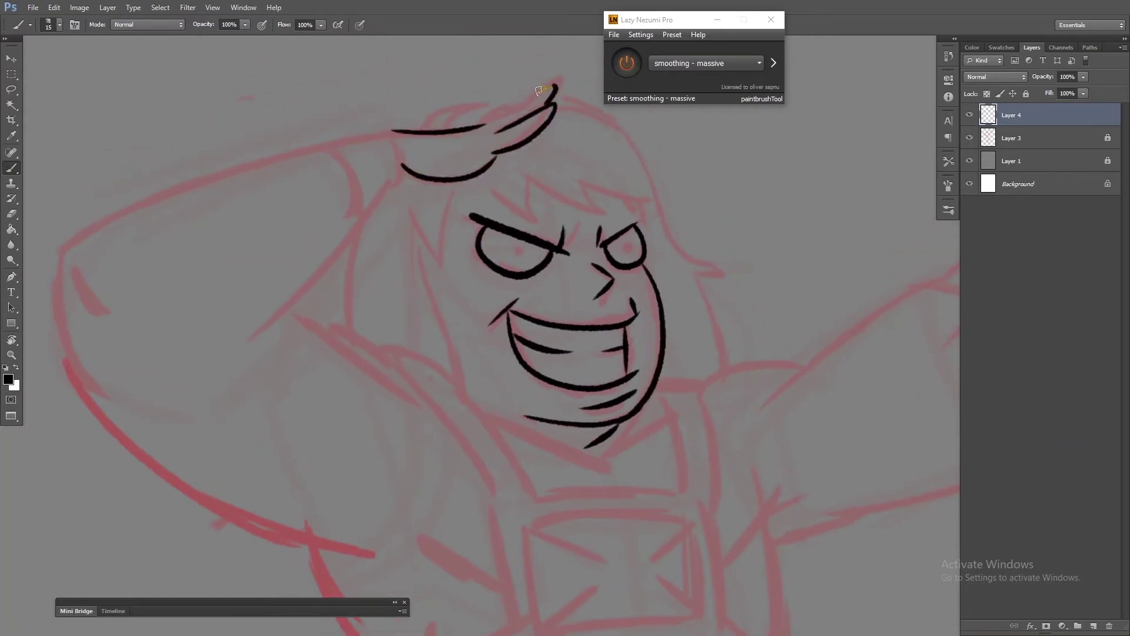
drag(239, 303, 416, 165)
drag(330, 271, 418, 225)
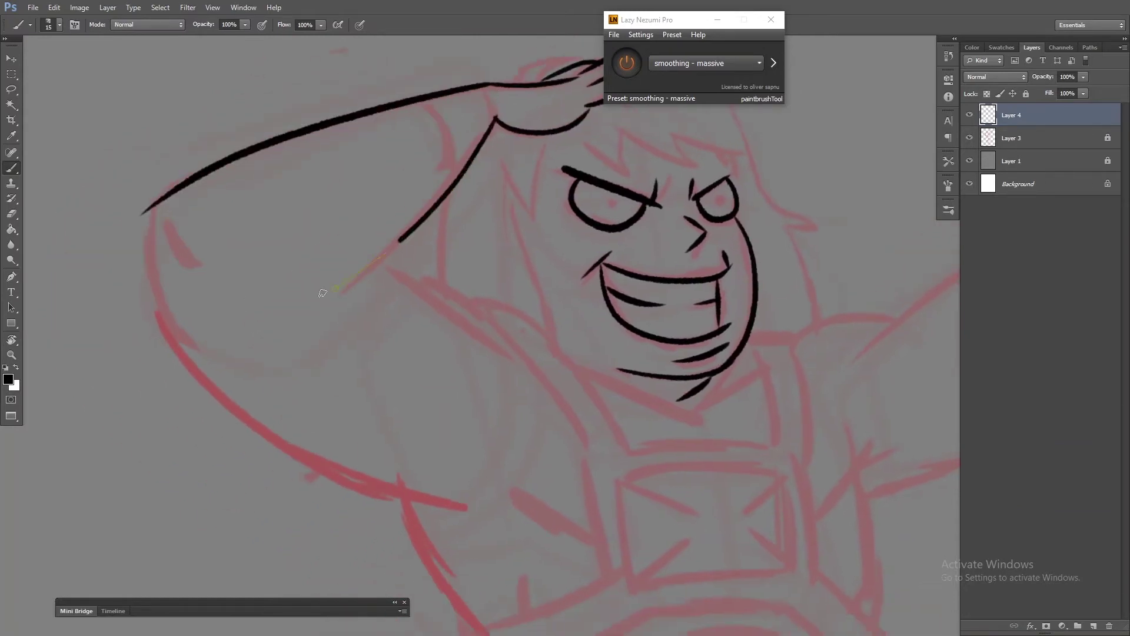
drag(497, 114, 303, 298)
Step: Undo the old lower-arm stroke and redraw the lower arm outline
mouse_move(677, 171)
mouse_down()
mouse_move(528, 86)
mouse_move(457, 147)
mouse_up()
key(ctrl+z)
drag(584, 187, 535, 182)
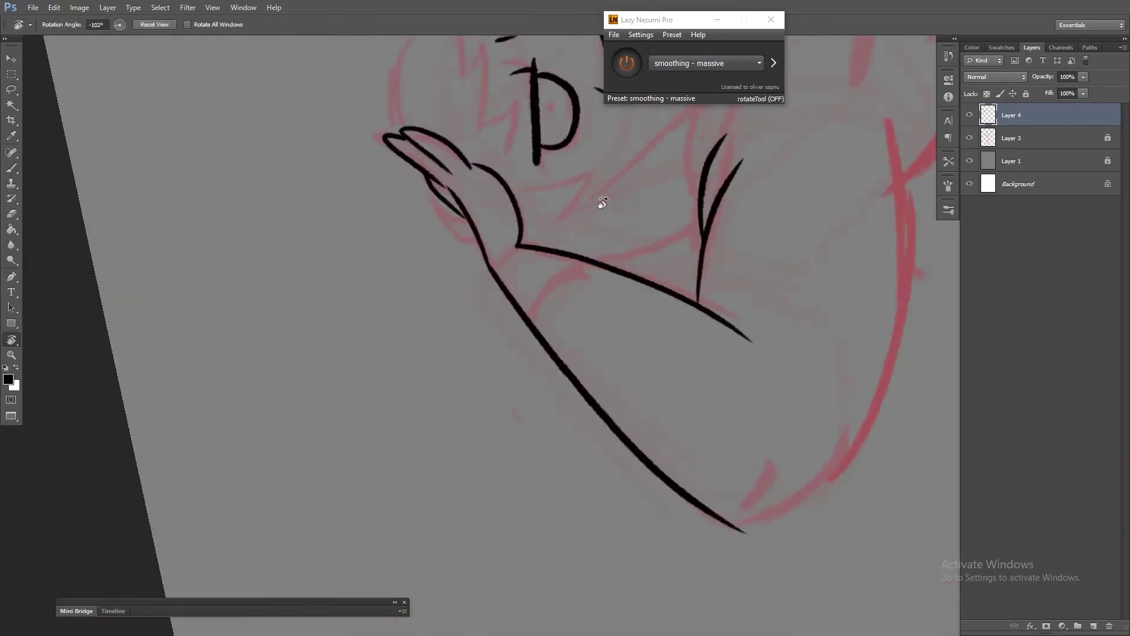
mouse_move(468, 88)
mouse_down()
mouse_move(245, 274)
mouse_move(230, 452)
mouse_up()
mouse_move(230, 452)
mouse_down()
mouse_move(475, 380)
mouse_move(122, 51)
mouse_up()
Step: Ink the underarm outline, side contours, chest harness lines and torso curve
drag(244, 333, 353, 425)
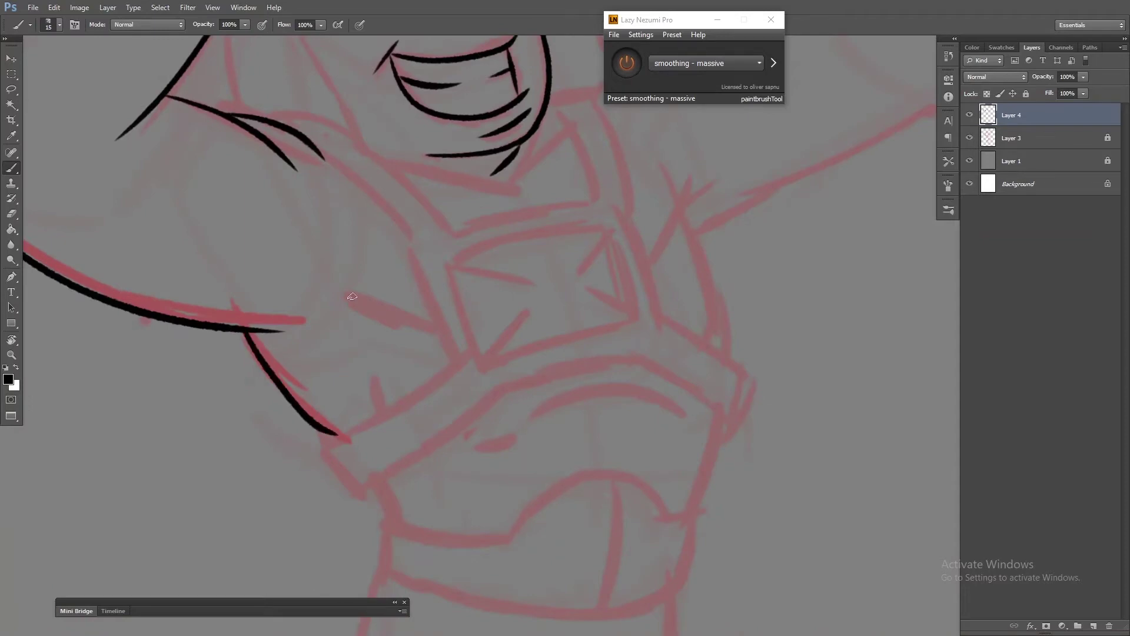
drag(410, 277, 322, 185)
mouse_move(255, 347)
mouse_down()
mouse_move(394, 261)
mouse_move(347, 376)
mouse_move(289, 389)
mouse_up()
mouse_move(383, 292)
mouse_down()
mouse_move(497, 266)
mouse_move(551, 379)
mouse_up()
drag(362, 259, 487, 230)
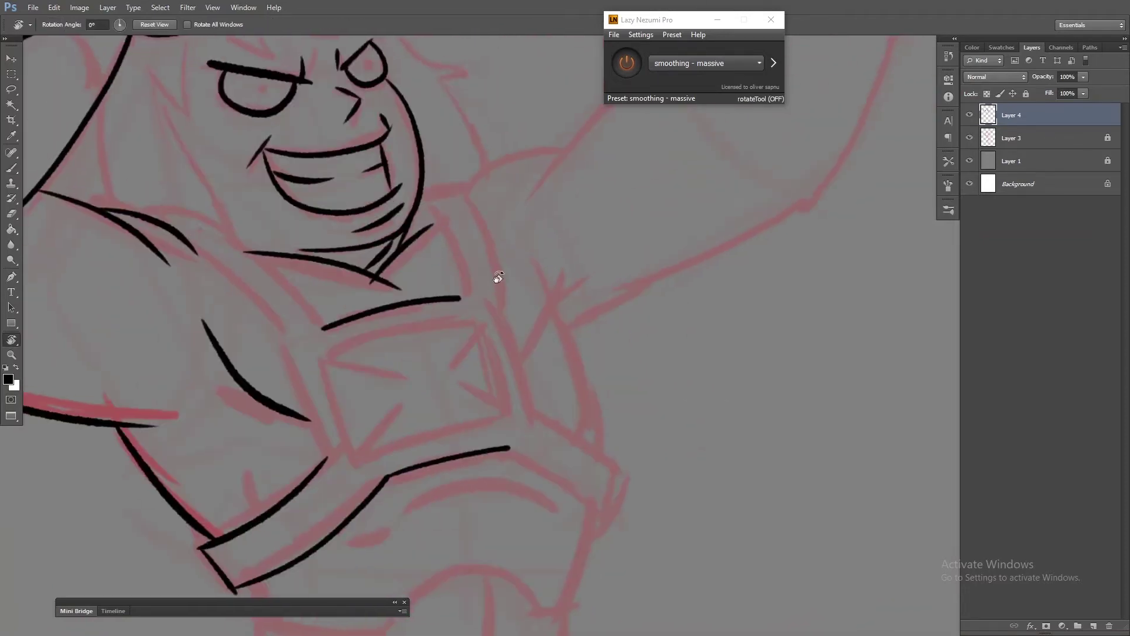
drag(415, 212, 686, 195)
mouse_move(512, 176)
mouse_down()
mouse_move(612, 335)
mouse_move(487, 305)
mouse_move(636, 267)
mouse_move(383, 197)
mouse_up()
drag(463, 282, 559, 363)
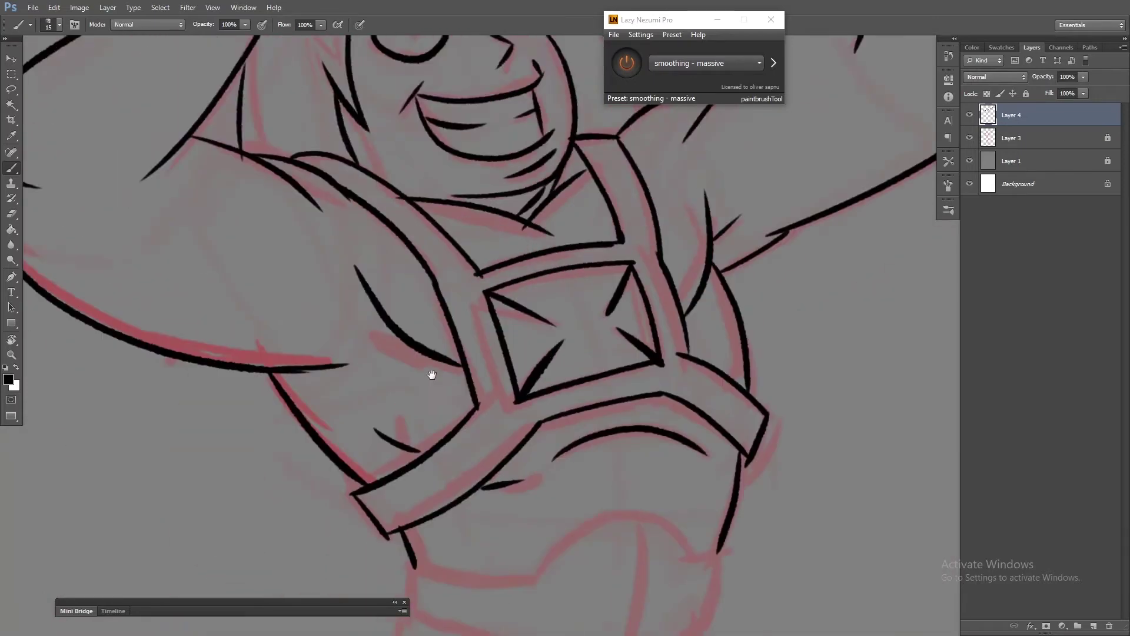
Step: Ink the belly arch above the belt and the belt's lower and left edges
drag(436, 278, 478, 283)
drag(474, 280, 655, 281)
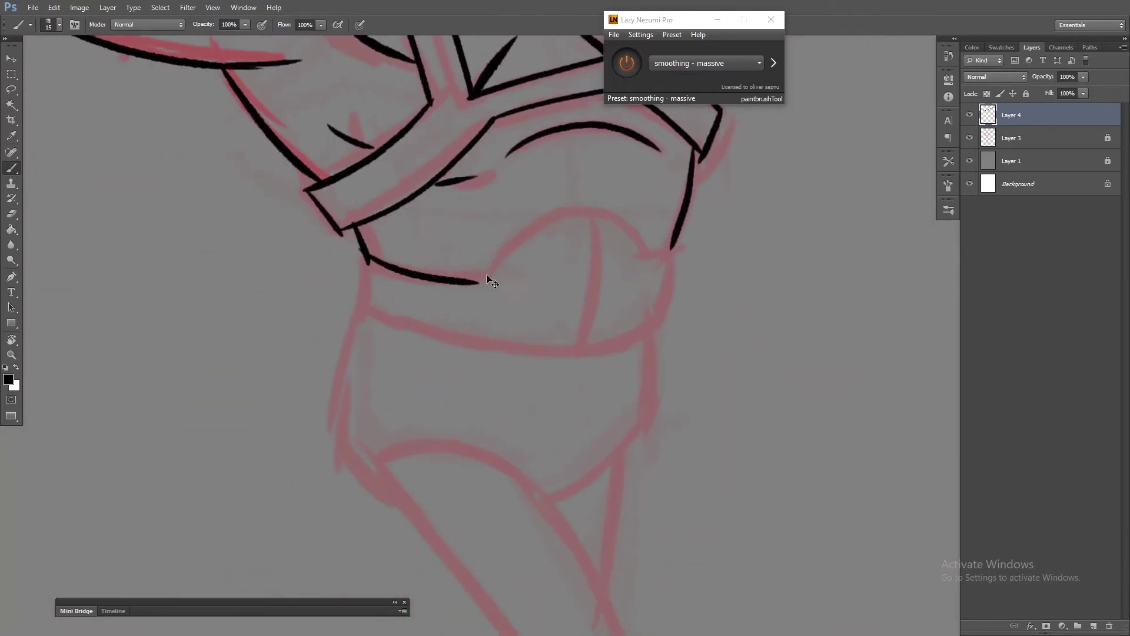
drag(395, 323, 671, 330)
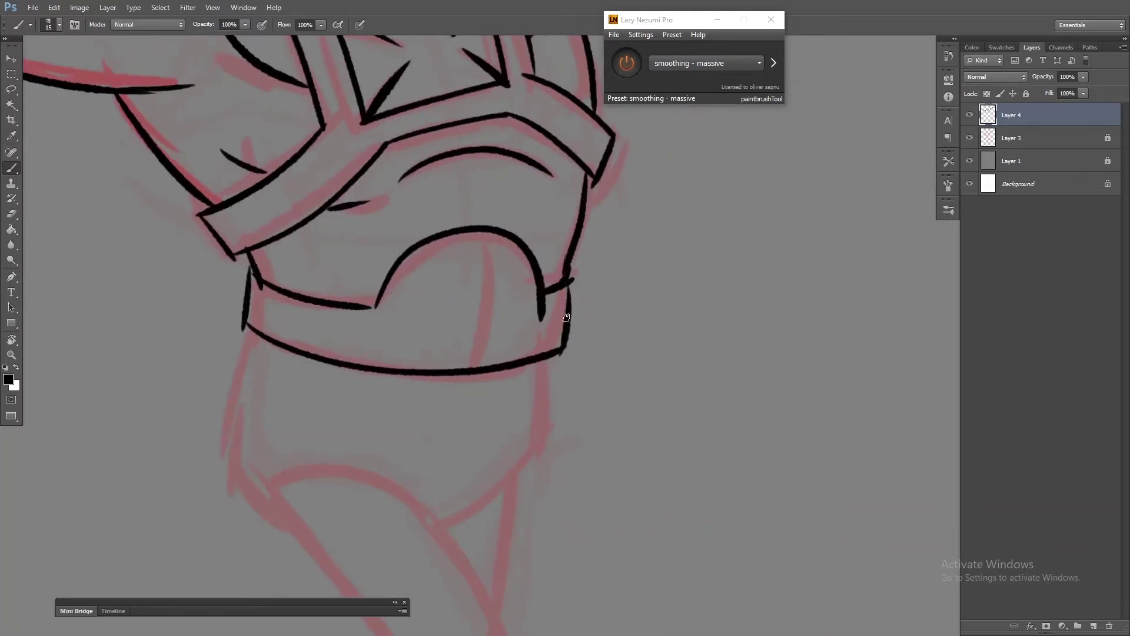
key(e)
key(b)
scroll(340, 250, down, 5)
drag(203, 141, 196, 312)
Step: Ink the knee strokes and the lines along the leg
drag(478, 307, 437, 42)
drag(427, 246, 458, 282)
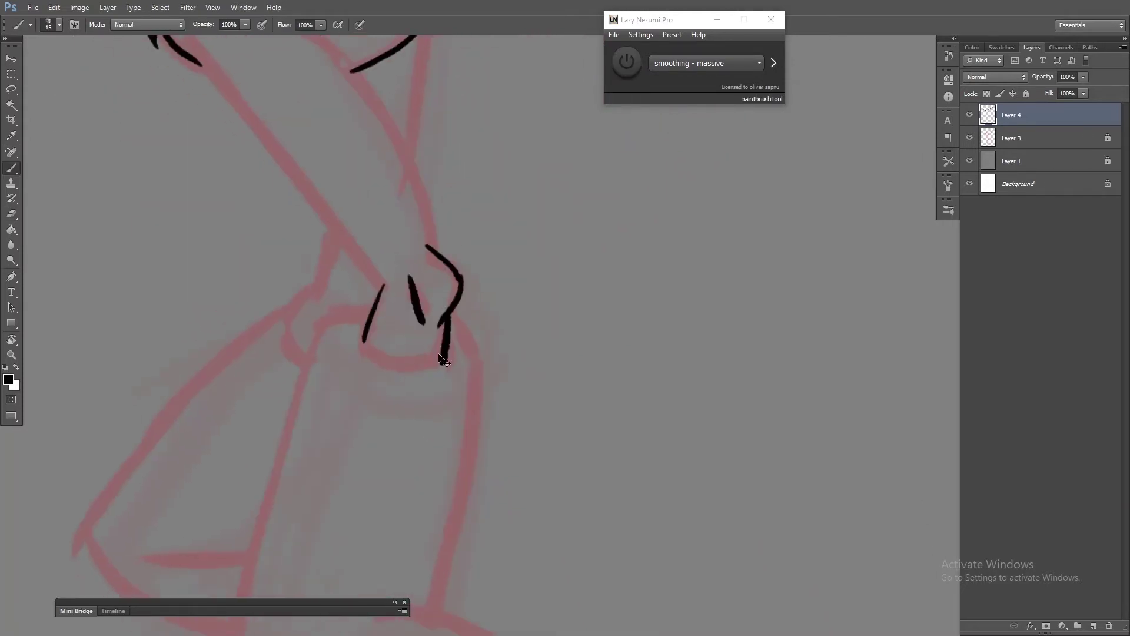
scroll(444, 361, down, 3)
mouse_move(386, 280)
mouse_down()
mouse_move(505, 459)
mouse_move(309, 211)
mouse_move(282, 205)
mouse_up()
scroll(505, 460, up, 3)
drag(565, 178, 317, 368)
key(z)
drag(577, 152, 607, 152)
scroll(608, 152, down, 3)
scroll(471, 264, up, 5)
key(b)
Step: Ink the foot, long leg outline, boot outline, fold and jagged fur top
drag(419, 203, 502, 285)
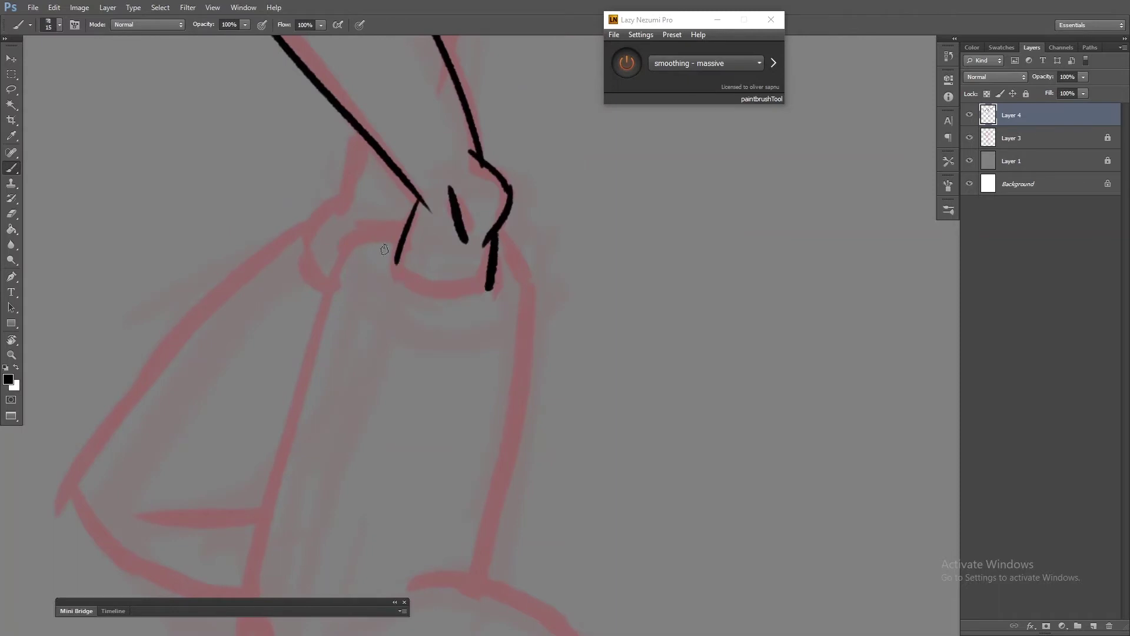
scroll(496, 272, down, 3)
mouse_move(597, 280)
mouse_down()
mouse_move(412, 353)
mouse_move(763, 279)
mouse_up()
drag(235, 475, 556, 336)
drag(368, 291, 568, 320)
mouse_move(301, 268)
mouse_down()
mouse_move(340, 307)
mouse_move(480, 377)
mouse_up()
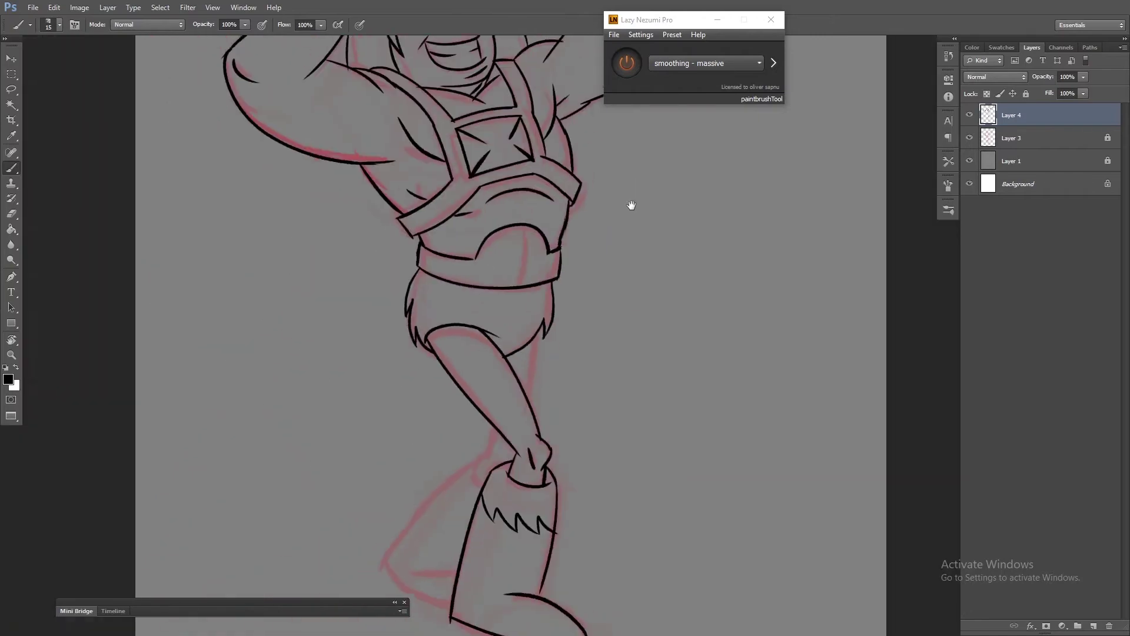
drag(630, 206, 421, 377)
Step: Rotate the view about -78° and tilt it to work on the legs
scroll(421, 377, up, 3)
key(r)
scroll(439, 311, down, 3)
mouse_move(439, 310)
mouse_down()
mouse_move(512, 401)
mouse_move(706, 396)
mouse_move(865, 283)
mouse_up()
scroll(707, 396, up, 3)
key(b)
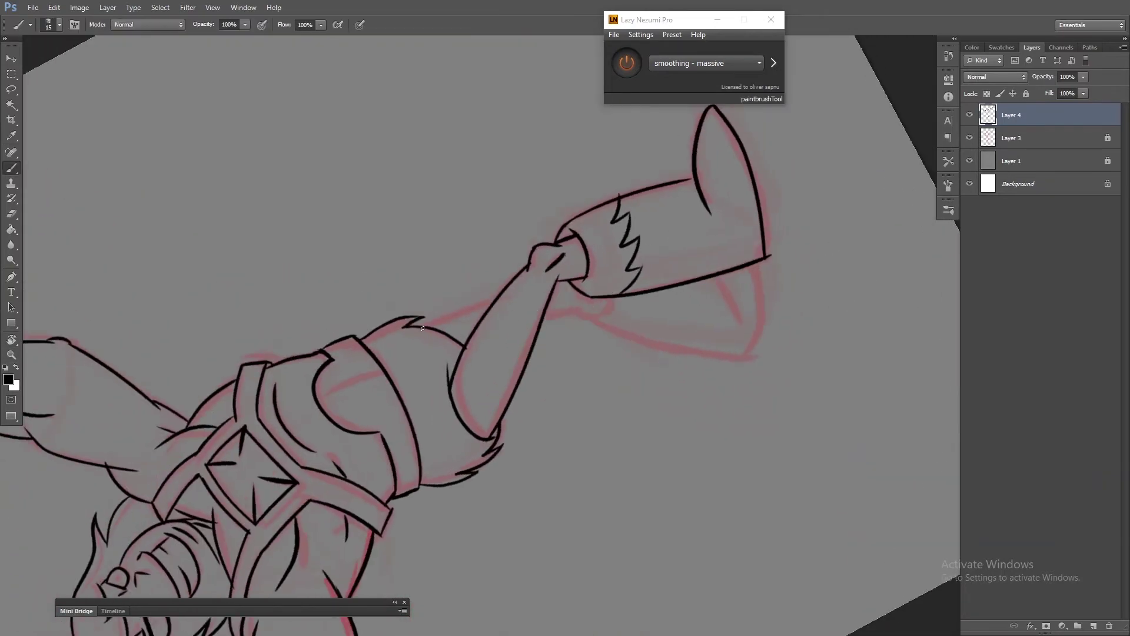
drag(552, 320, 587, 372)
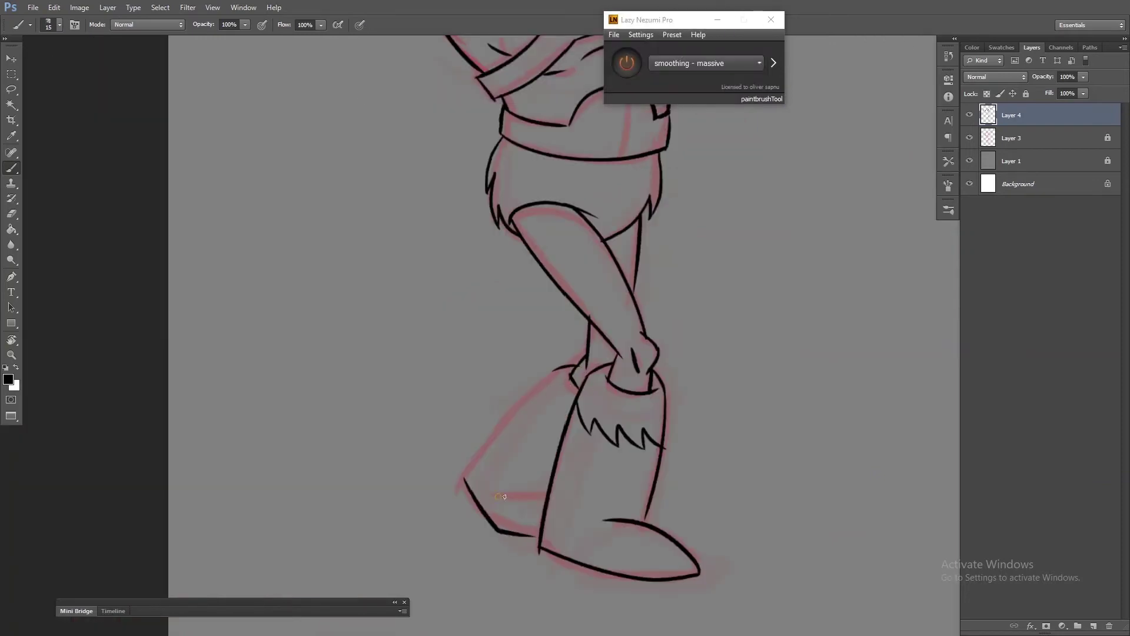
mouse_move(464, 479)
mouse_down()
mouse_move(537, 336)
mouse_move(619, 298)
mouse_move(566, 366)
mouse_up()
scroll(518, 429, up, 5)
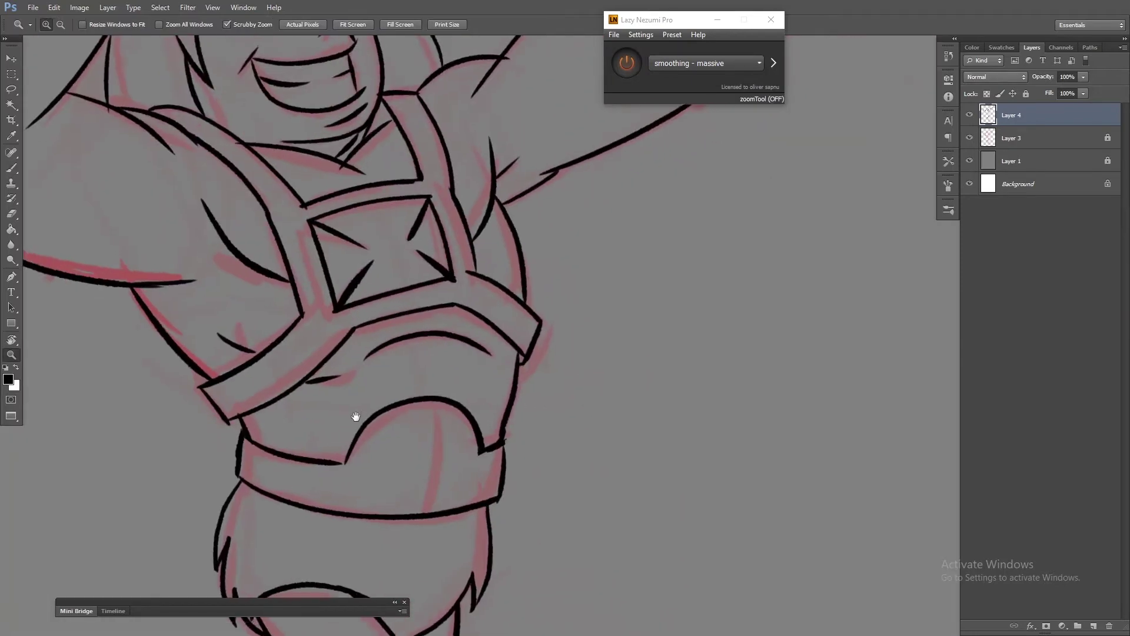
Step: Pan down to review the inked legs and boots
key(e)
scroll(405, 398, down, 5)
scroll(449, 449, down, 2)
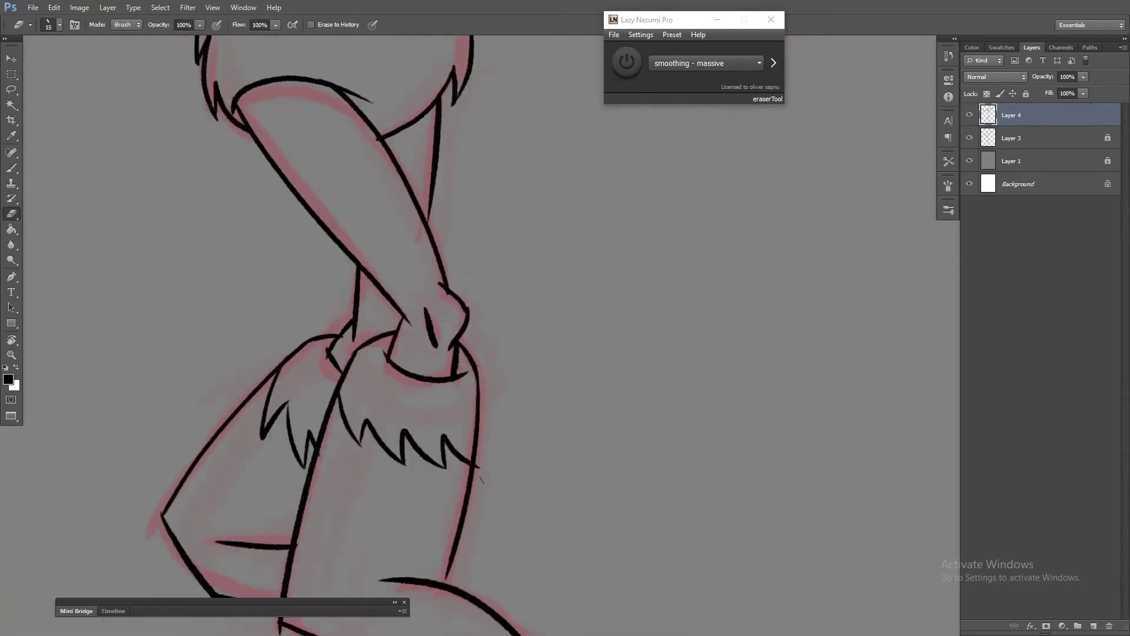
scroll(449, 449, down, 2)
key(b)
drag(524, 244, 481, 421)
scroll(366, 286, up, 8)
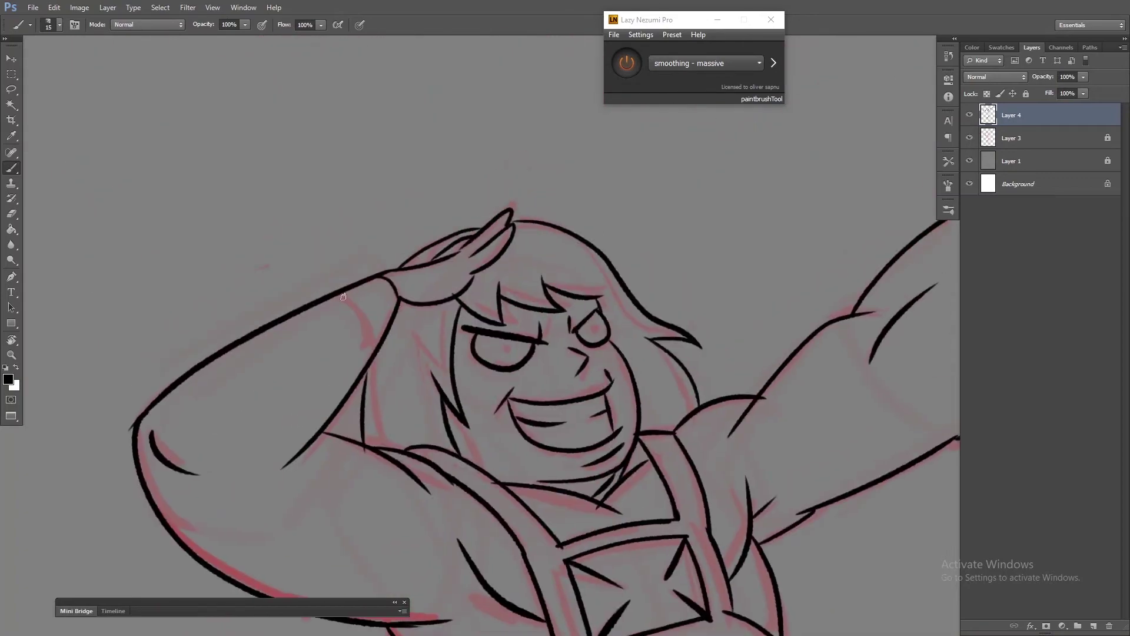
scroll(638, 322, down, 3)
Step: Pan and zoom in to review the upper body line art
key(e)
drag(482, 425, 582, 263)
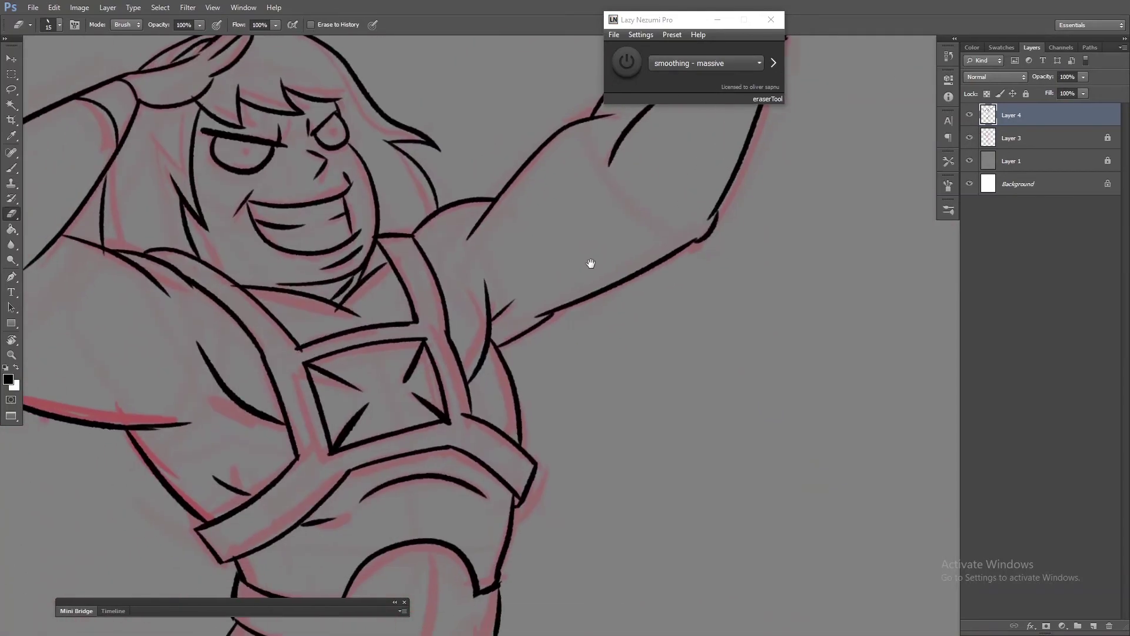
scroll(583, 263, down, 2)
scroll(614, 263, down, 3)
scroll(448, 261, up, 5)
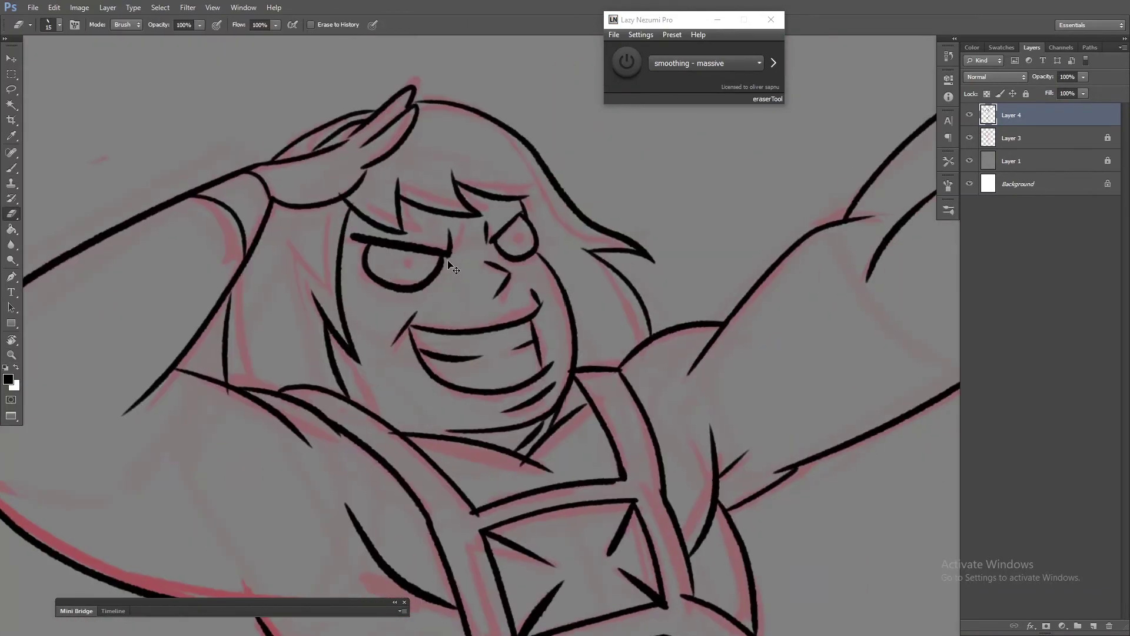
scroll(448, 261, down, 6)
key(z)
click(448, 261)
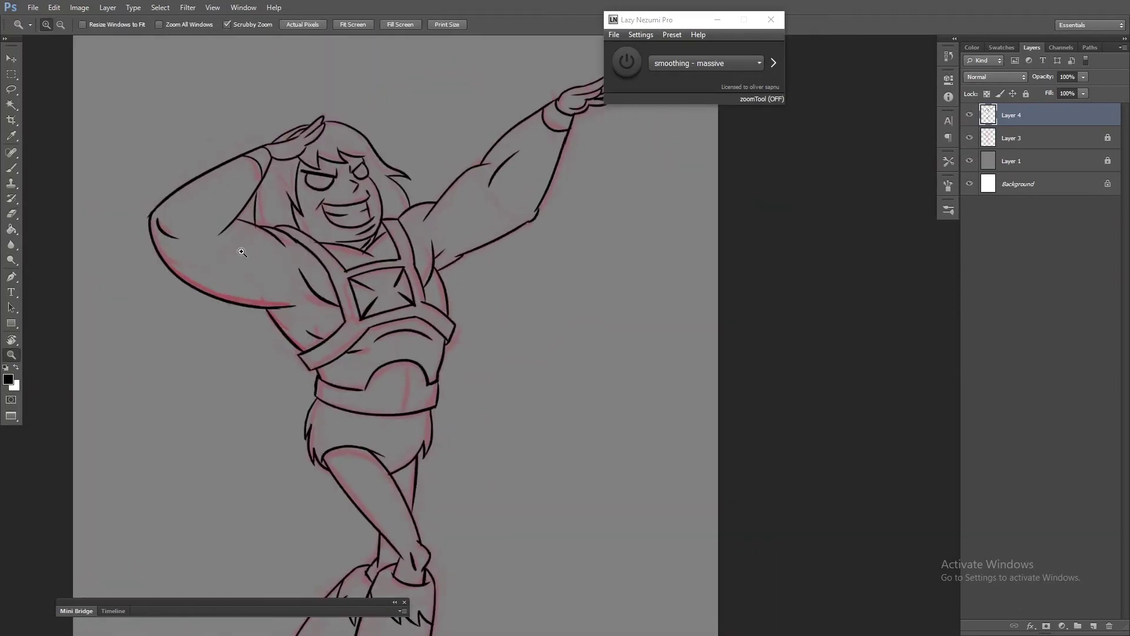
Step: Tilt the view onto the chest and face, then straighten and zoom out to the whole figure
key(e)
key(b)
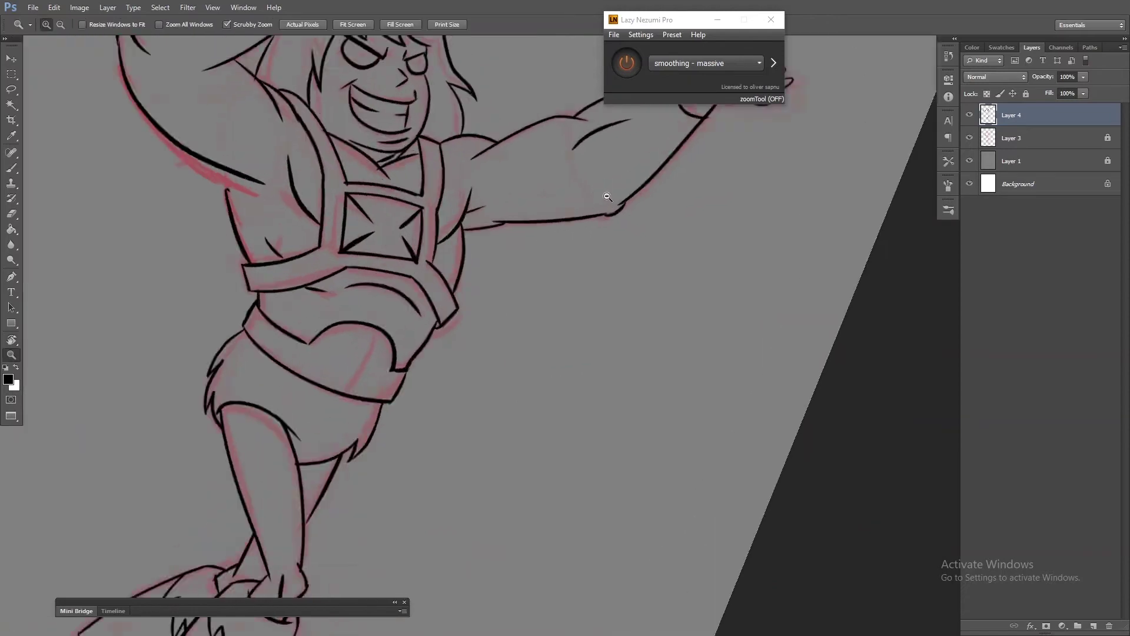
drag(299, 318, 295, 224)
key(r)
key(Escape)
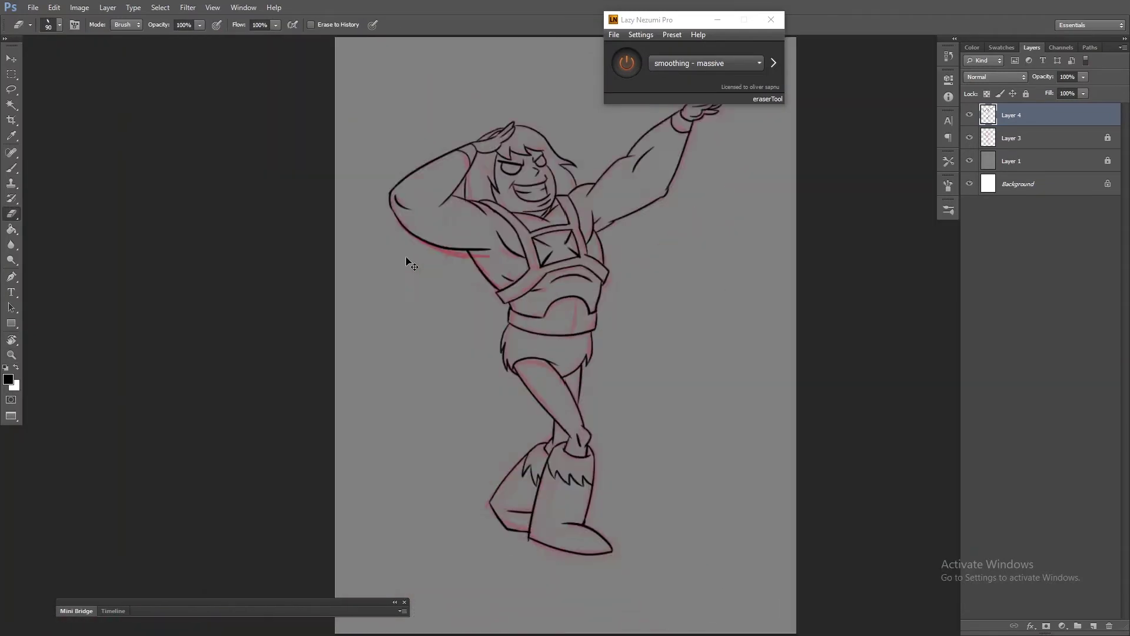
key(z)
Step: Hide the pink sketch on Layer 3 and select the empty area around the figure
click(342, 282)
key(e)
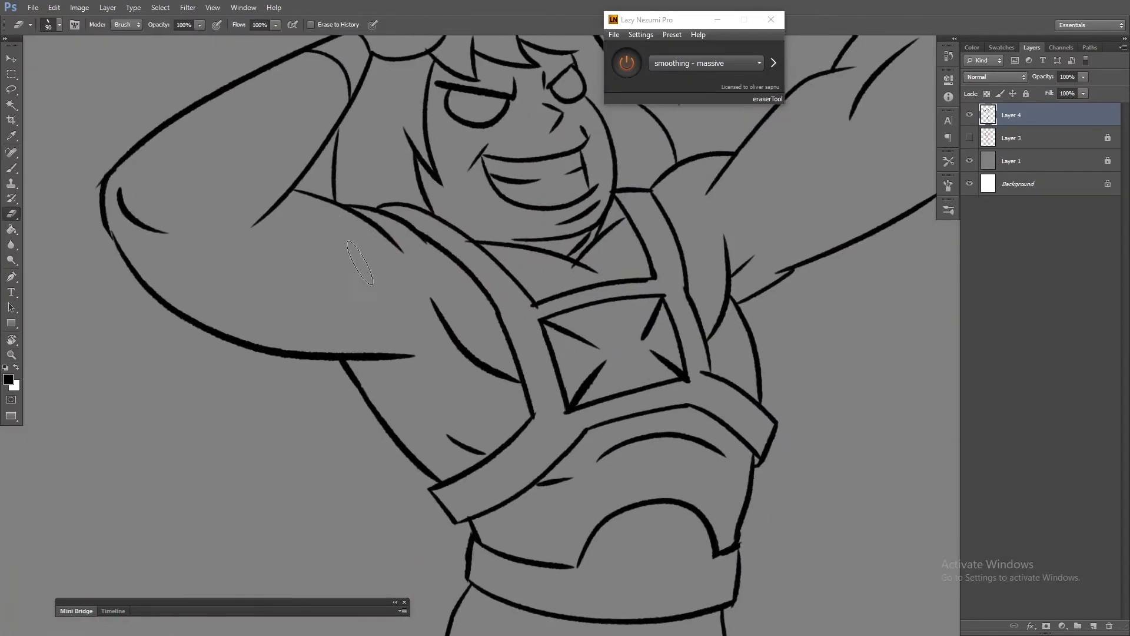
key(ctrl+0)
key(w)
click(544, 284)
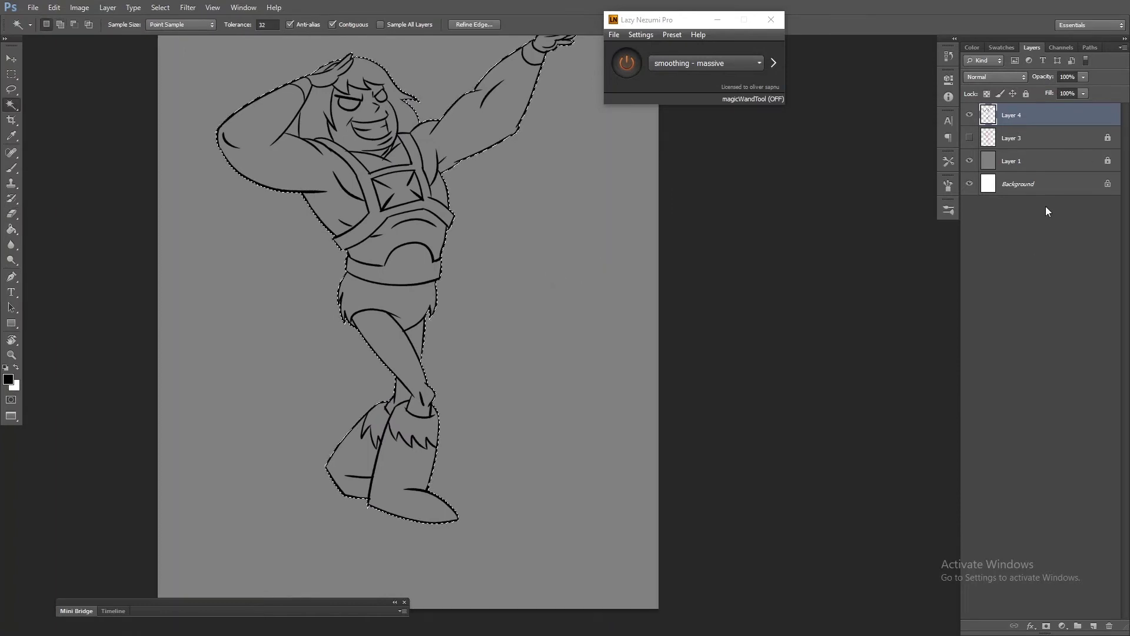
Step: Add a new Multiply layer, Layer 5, and undo an accidental gray fill on the line art
click(1093, 626)
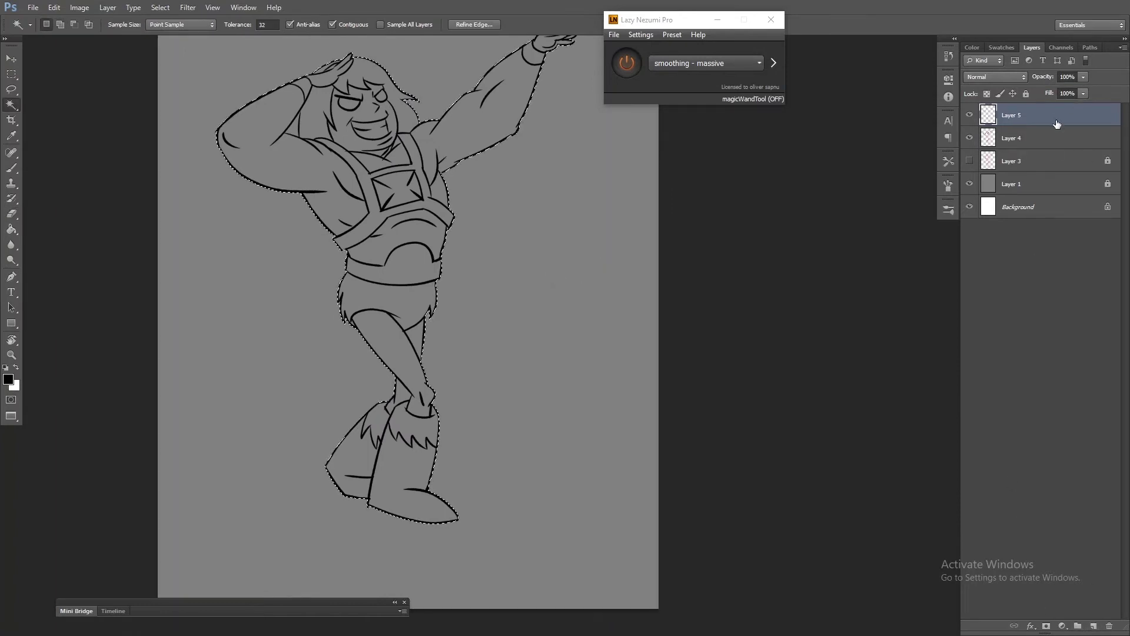
click(999, 78)
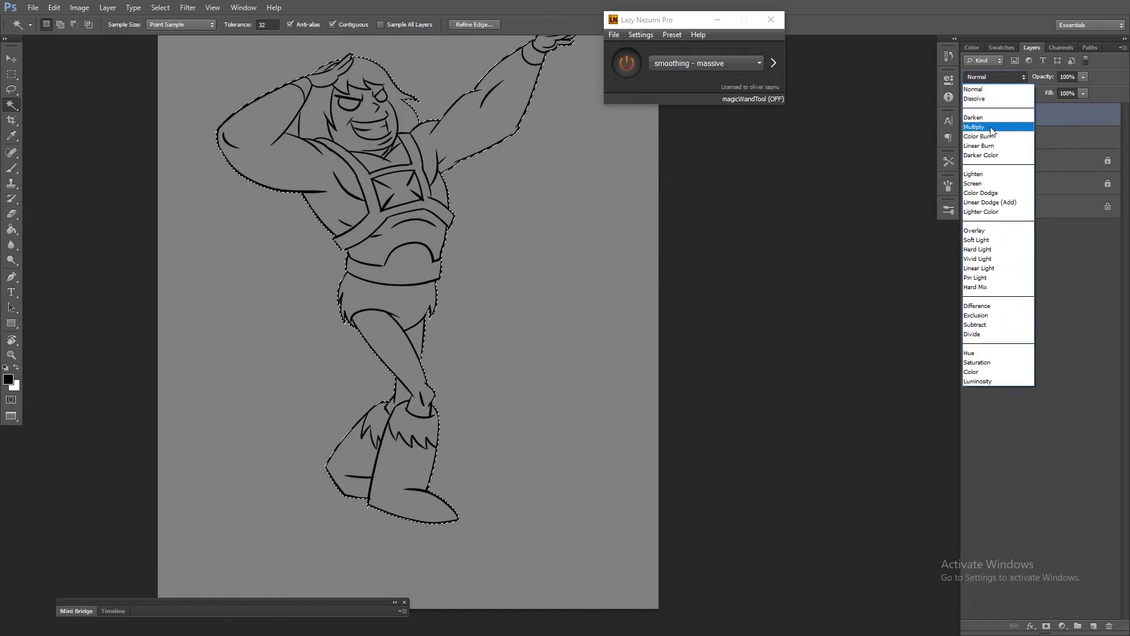
click(1028, 112)
click(1034, 140)
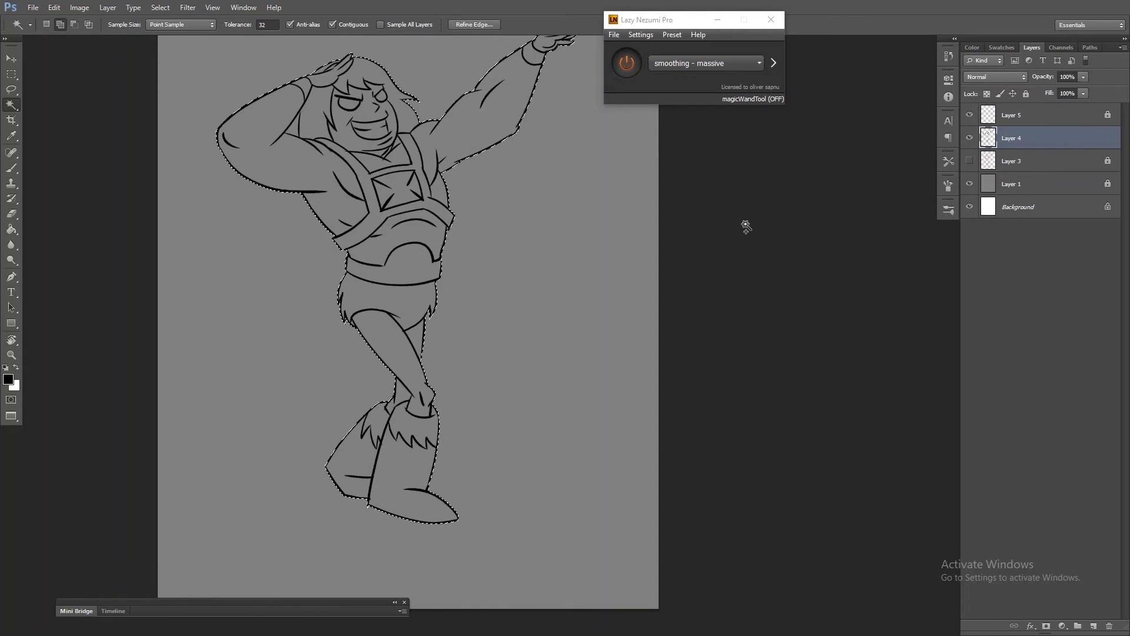
key(shift+F5)
click(620, 183)
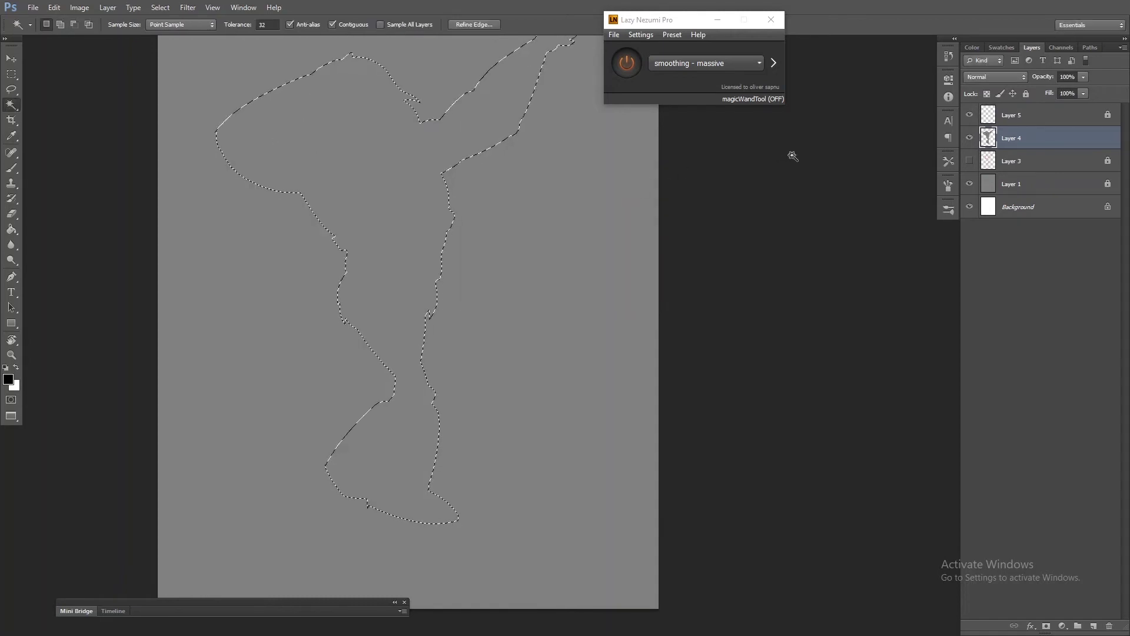
key(ctrl+z)
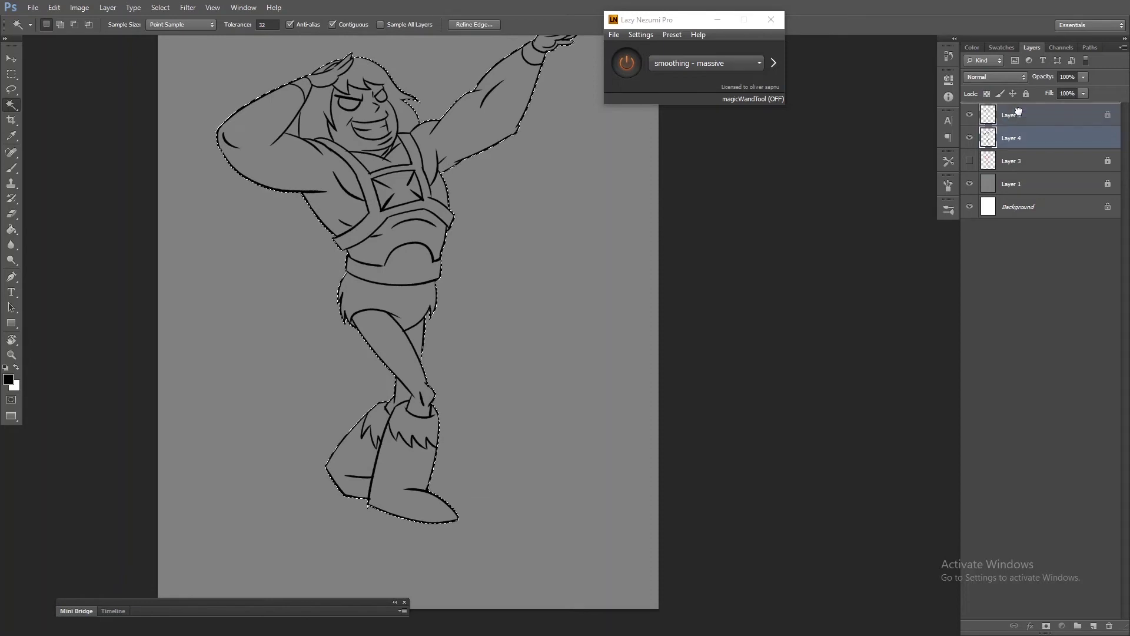
Step: Move the Layer 4 line art above Layer 5, set it to Multiply and lock it
drag(1018, 116, 1027, 117)
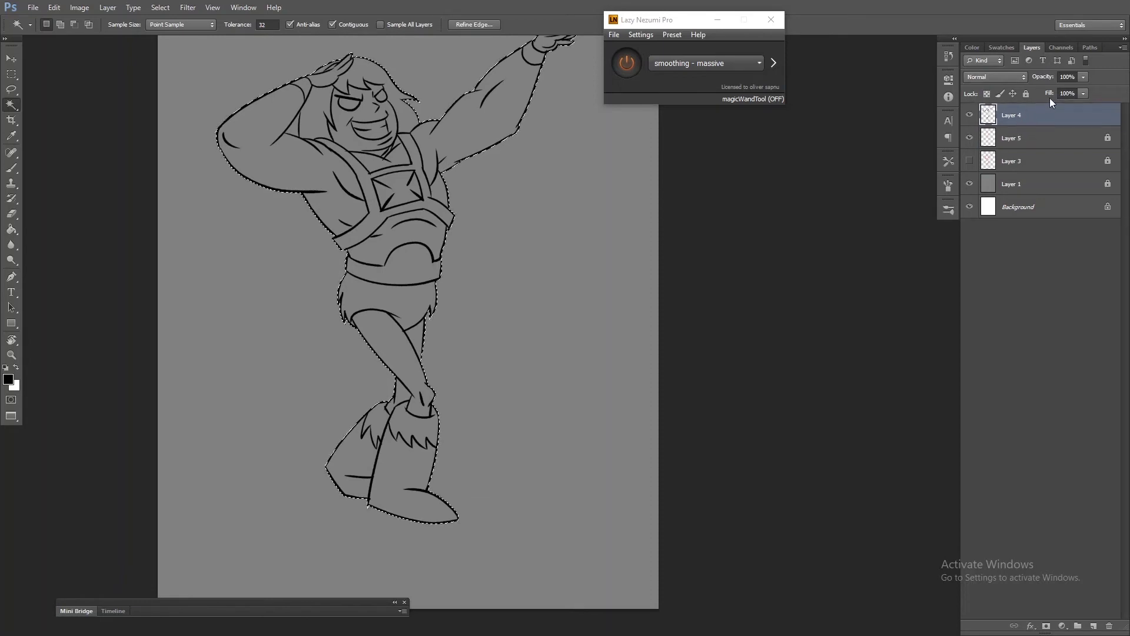
click(1009, 77)
click(1009, 105)
click(1026, 94)
Step: Fill the figure selection with 50% gray on Layer 5 and deselect
click(1100, 139)
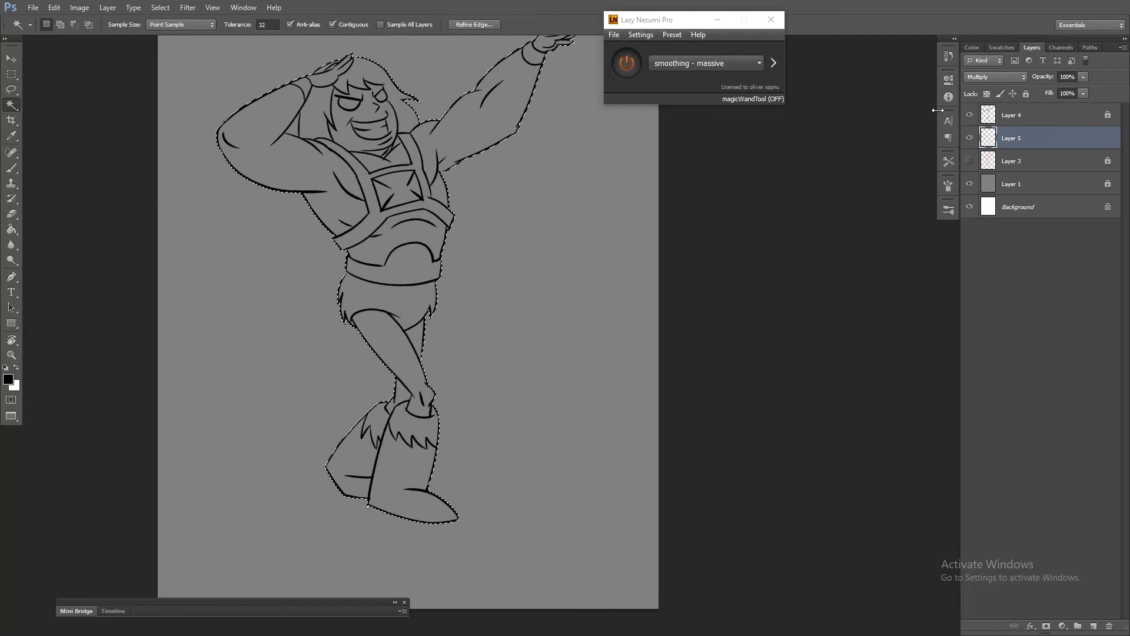
key(i)
key(shift+F5)
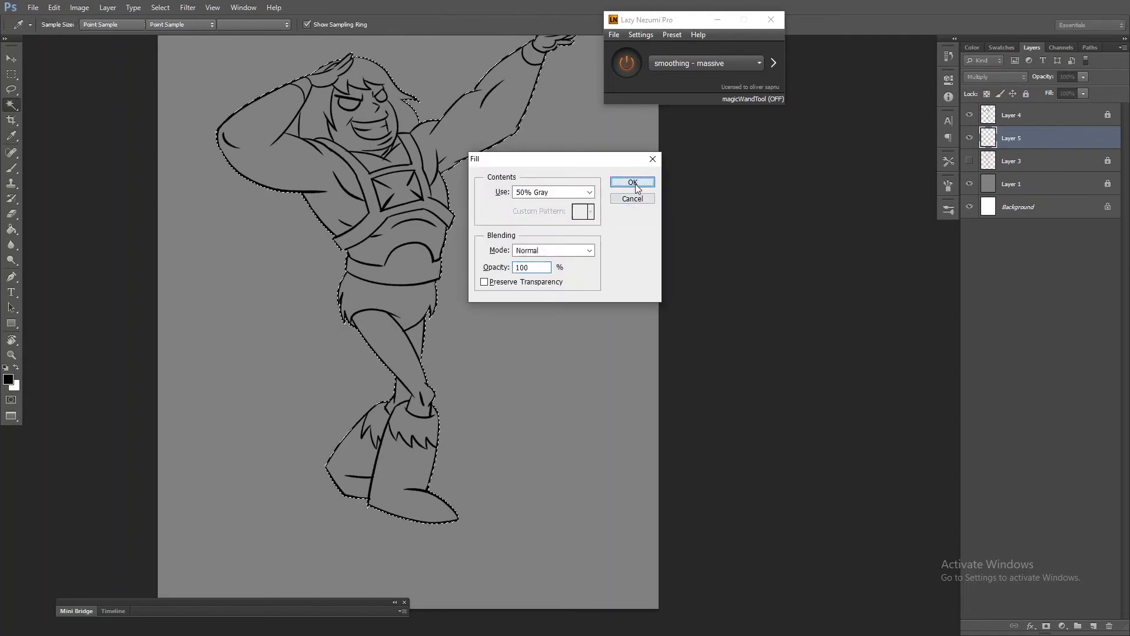
click(632, 183)
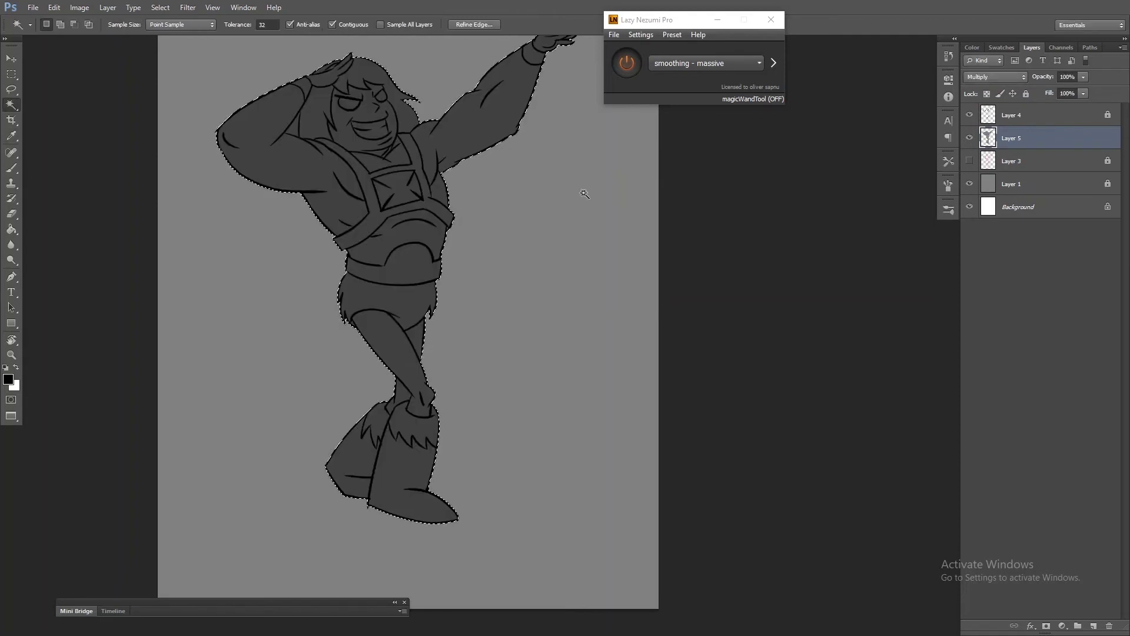
key(ctrl+d)
Step: Fill the missed gap beside the arm with gray on the base layer
key(z)
drag(279, 87, 353, 88)
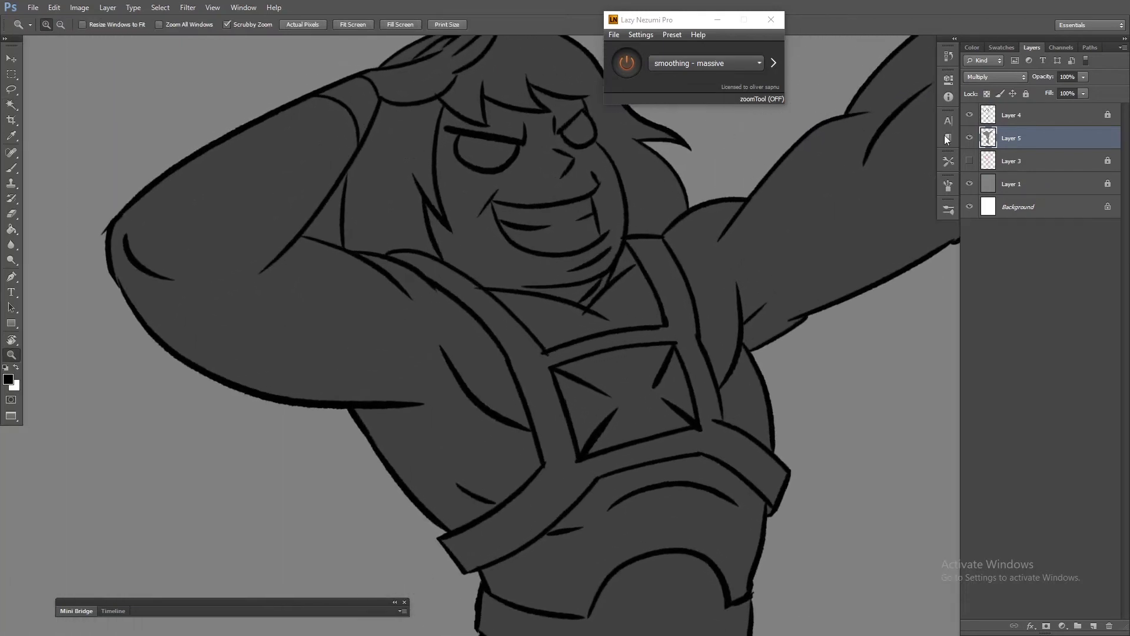
click(1011, 115)
key(w)
click(330, 224)
click(1012, 137)
key(ctrl+minus)
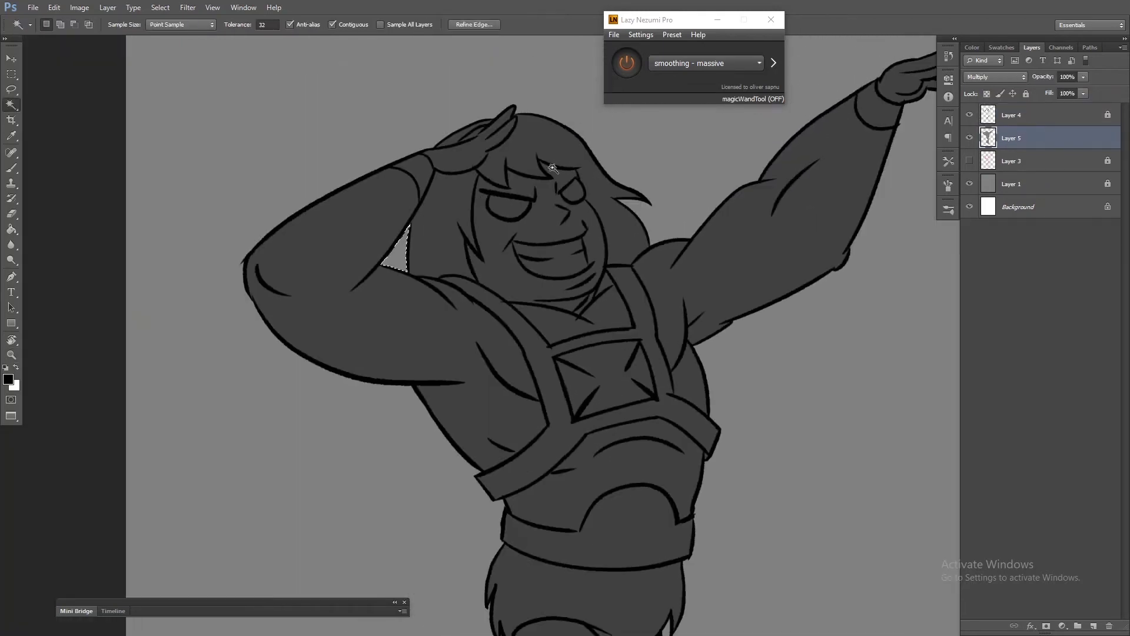
Step: Colorize the gray base in Hue/Saturation, previewing tan-brown at Saturation 70, Lightness +44
drag(493, 172, 511, 290)
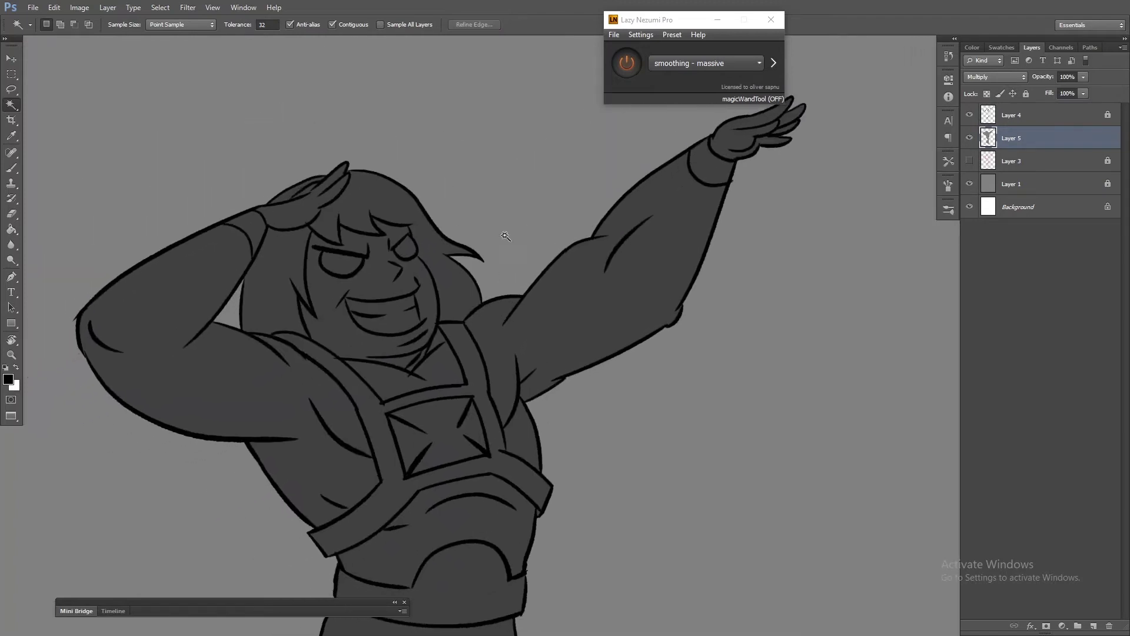
key(ctrl+u)
click(658, 288)
drag(565, 142, 787, 147)
mouse_move(701, 225)
mouse_down()
mouse_move(782, 253)
mouse_move(785, 281)
mouse_move(713, 225)
mouse_up()
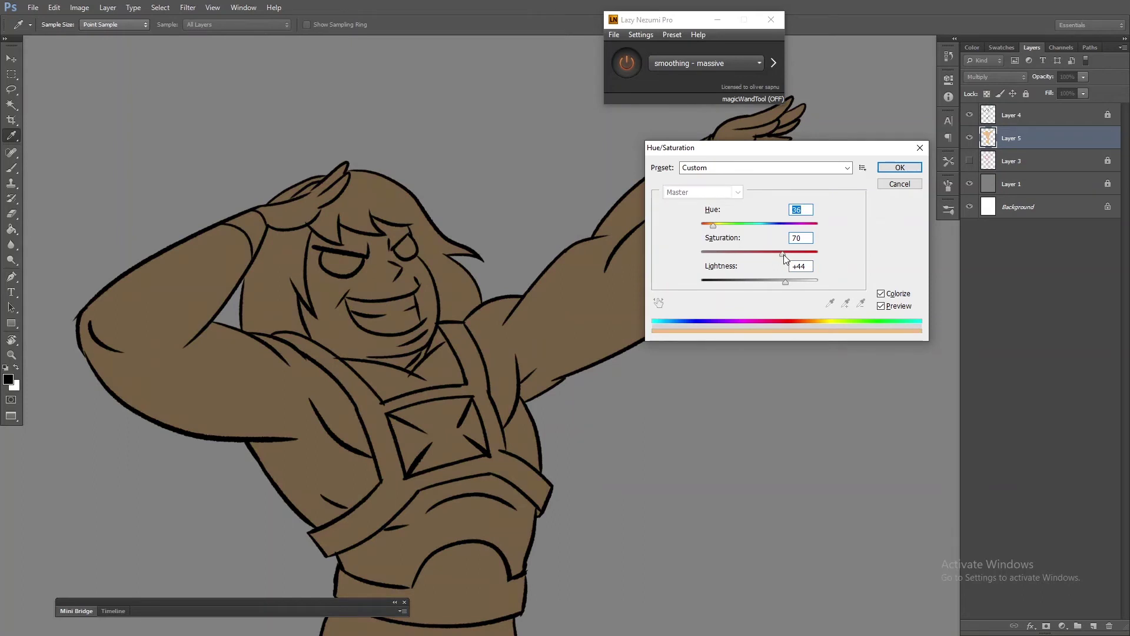
Step: Apply the colorize at about Hue 31, Saturation 85, Lightness +58 for a tan base
mouse_move(711, 225)
mouse_down()
mouse_move(744, 225)
mouse_move(712, 227)
mouse_up()
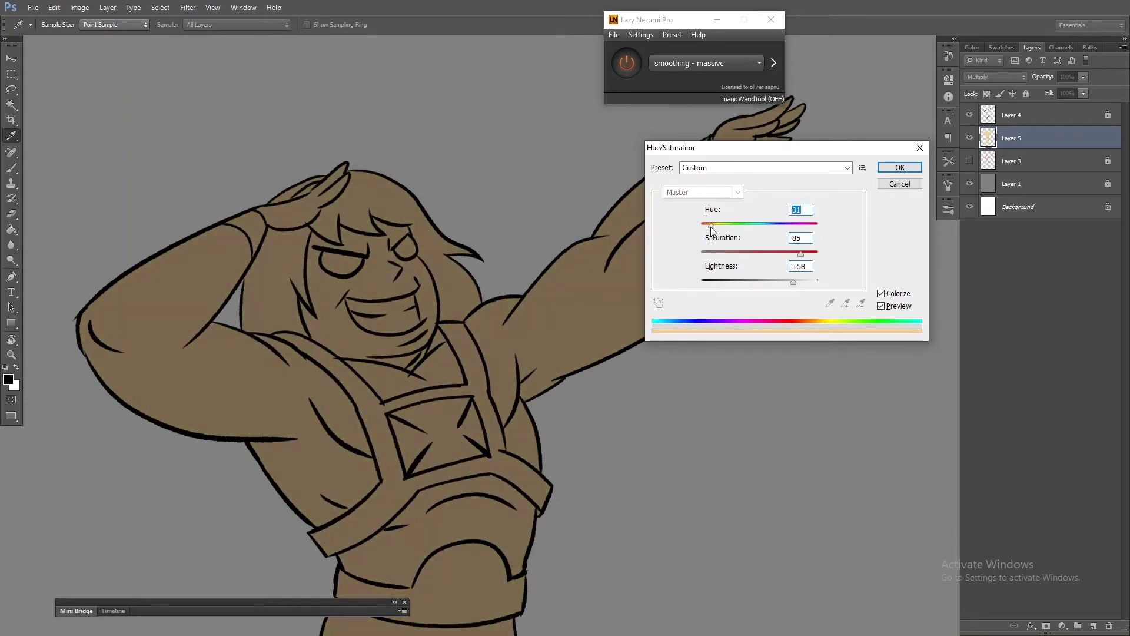
click(899, 167)
key(w)
key(ctrl+minus)
mouse_move(365, 132)
mouse_down()
mouse_move(253, 131)
mouse_move(265, 152)
mouse_up()
Step: Paste the orange skin reference onto a new layer and fill the figure base with that orange
key(z)
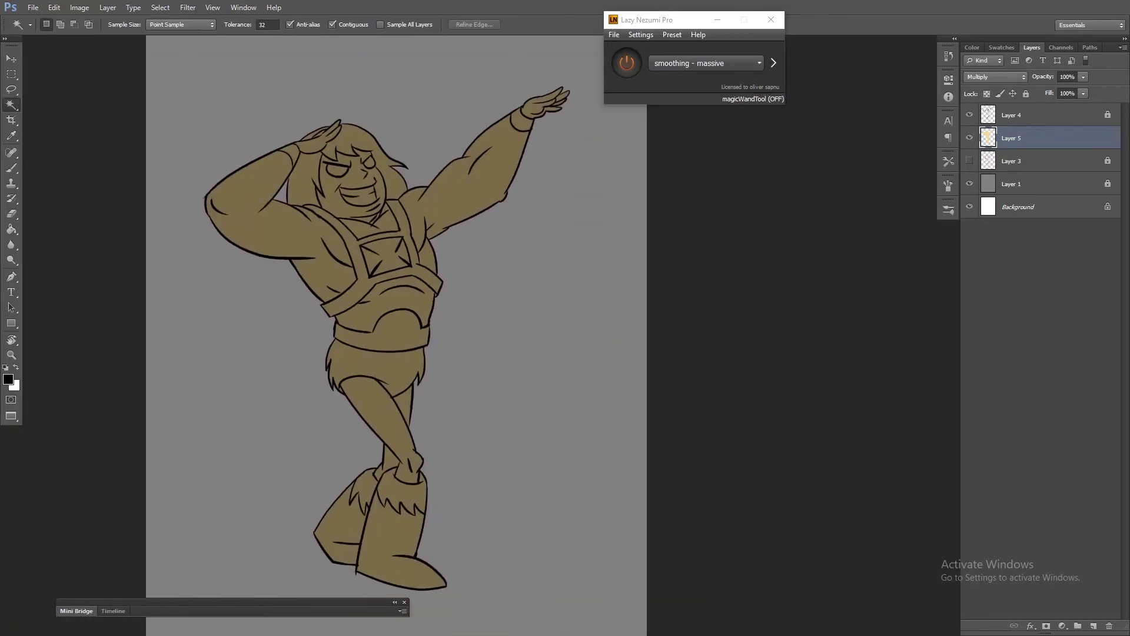
click(374, 215)
key(ctrl+shift+alt+n)
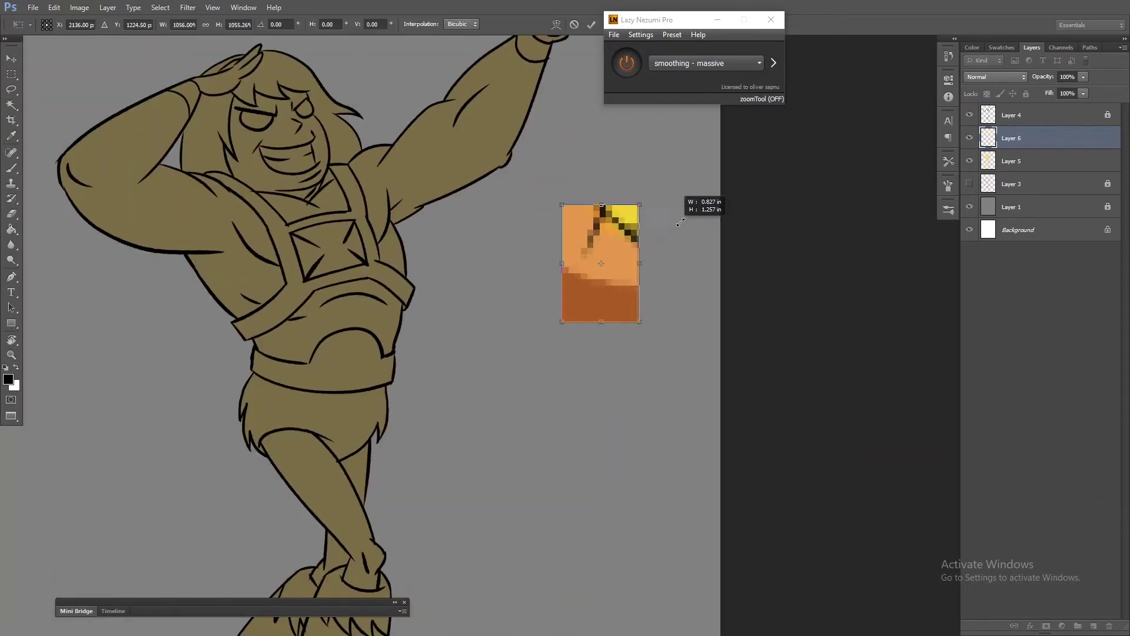
key(i)
click(580, 264)
key(g)
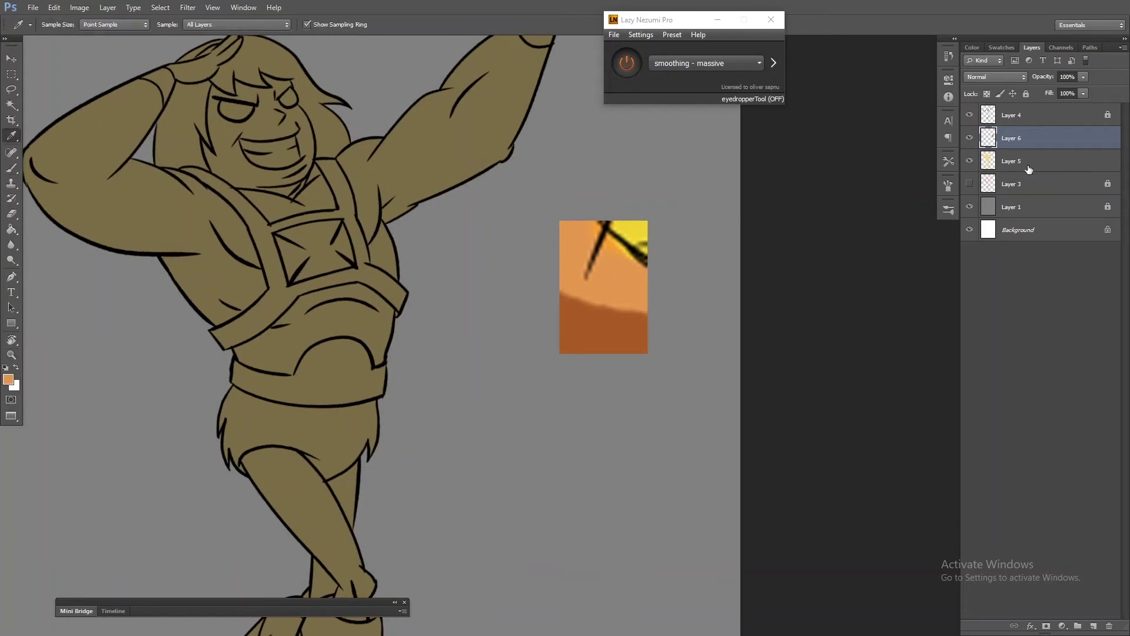
click(318, 277)
click(995, 76)
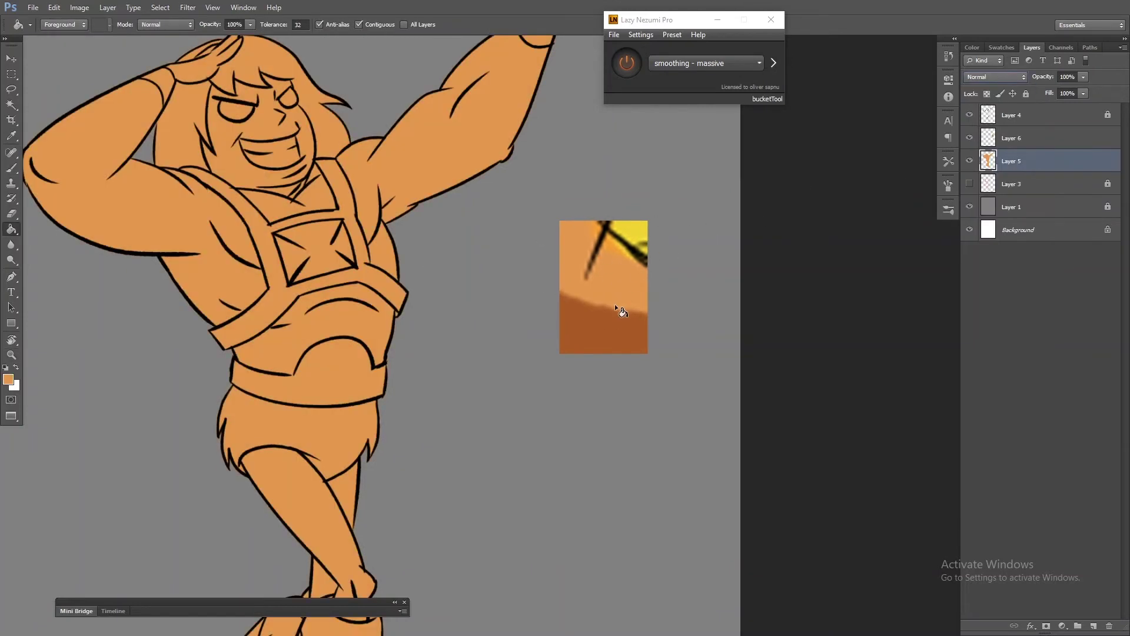
Step: Add a new layer clipped to the base and sample brown from the reference for shading
key(ctrl+shift+alt+n)
key(ctrl+alt+g)
click(194, 199)
key(ctrl+z)
scroll(162, 233, up, 3)
Step: Paint brown shadows under and along the raised arm, the shoulder, the chest crease and the belt area
key(b)
drag(85, 210, 198, 322)
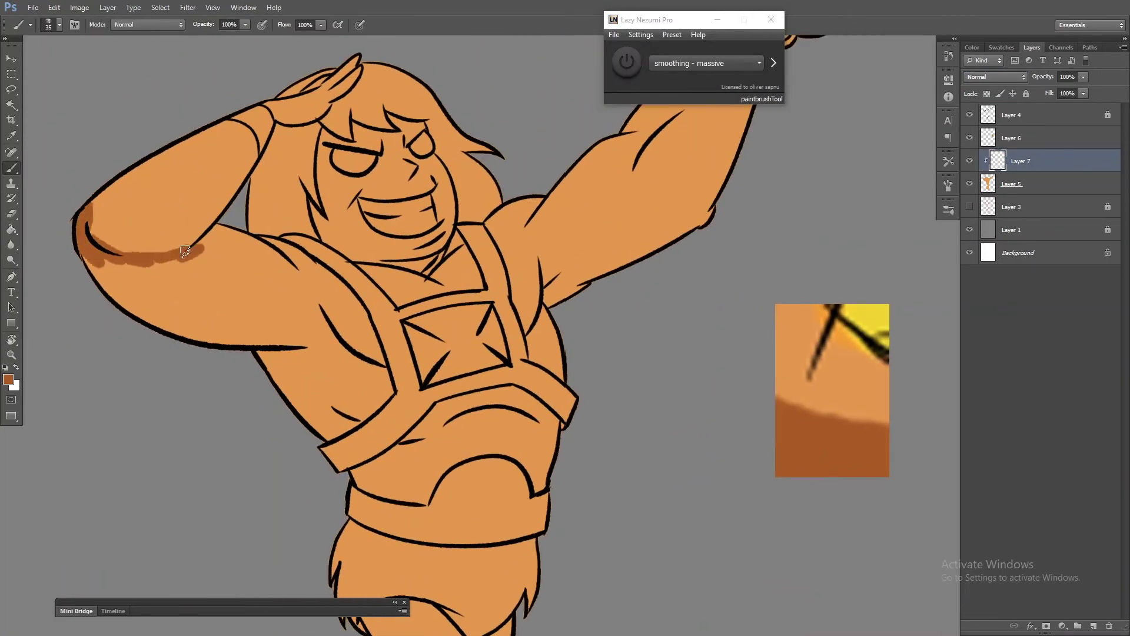
mouse_move(363, 355)
mouse_down()
mouse_move(293, 339)
mouse_move(347, 428)
mouse_up()
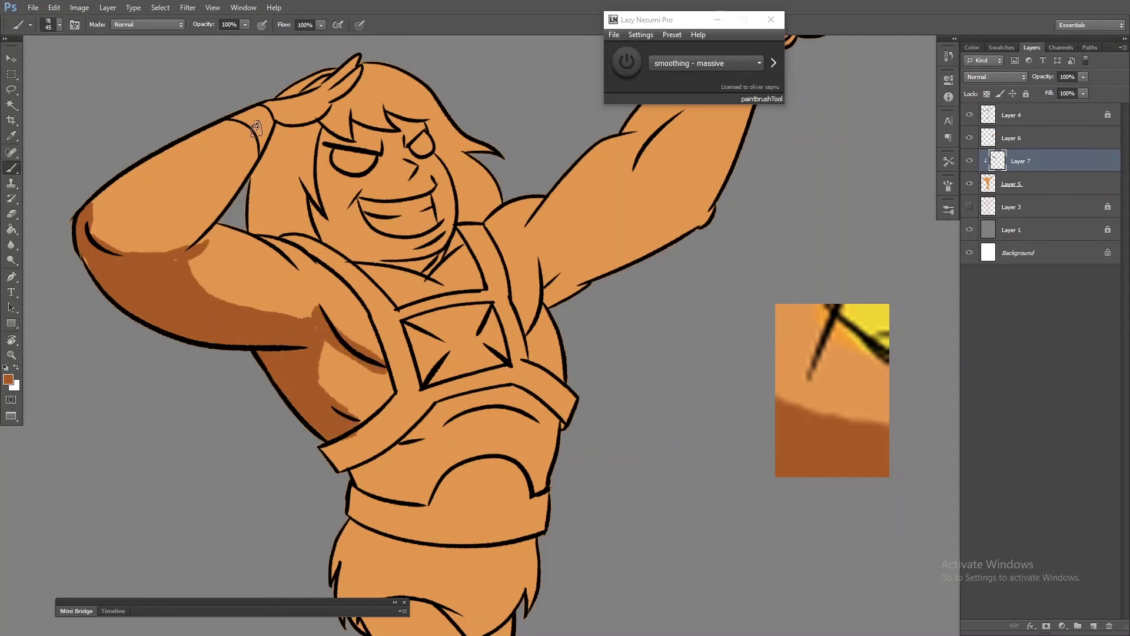
mouse_move(340, 238)
mouse_down()
mouse_move(412, 268)
mouse_move(477, 328)
mouse_up()
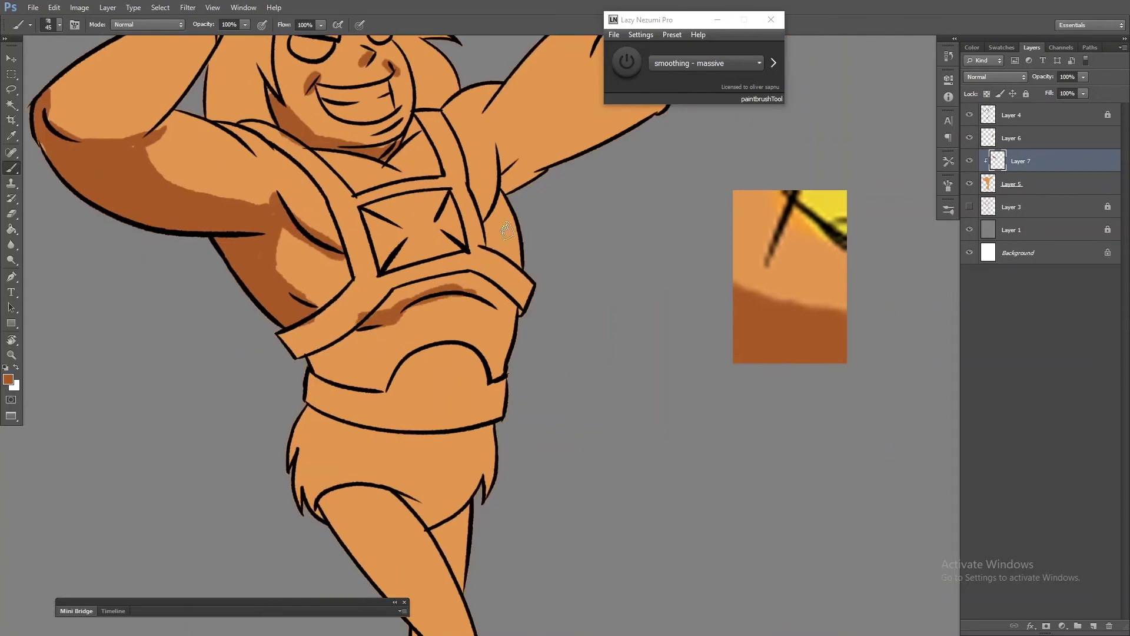
drag(484, 230, 504, 195)
drag(454, 287, 559, 253)
drag(553, 195, 518, 294)
drag(489, 235, 400, 347)
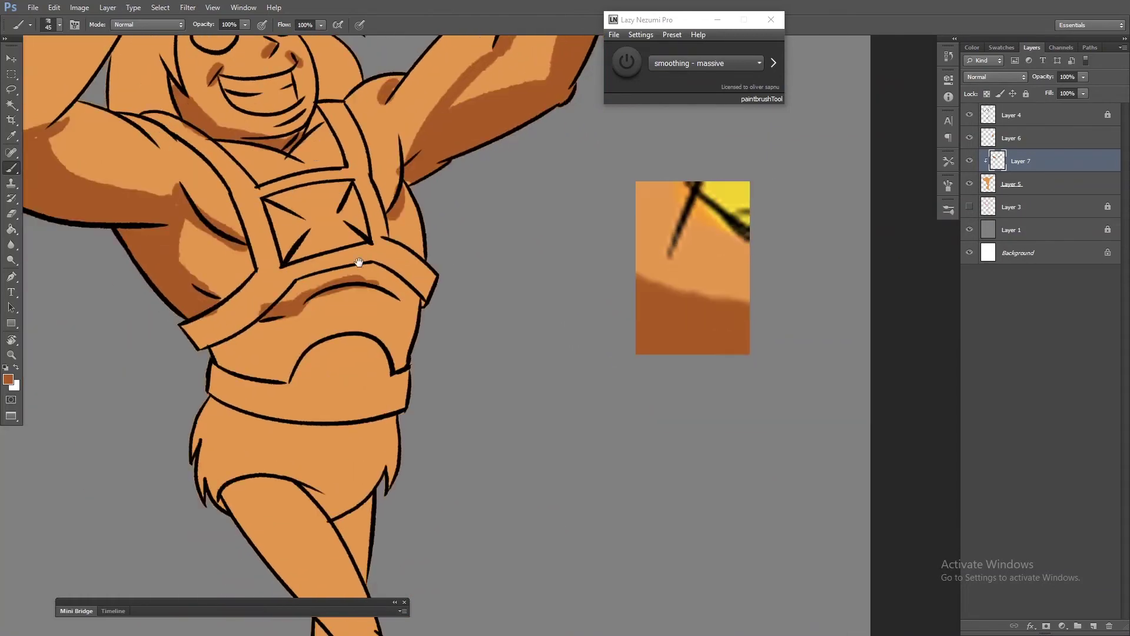
Step: Shade near the belt, the legs and the upper arm, panning around the figure
drag(271, 250, 288, 303)
mouse_move(261, 297)
mouse_down()
mouse_move(238, 276)
mouse_move(271, 421)
mouse_move(249, 387)
mouse_up()
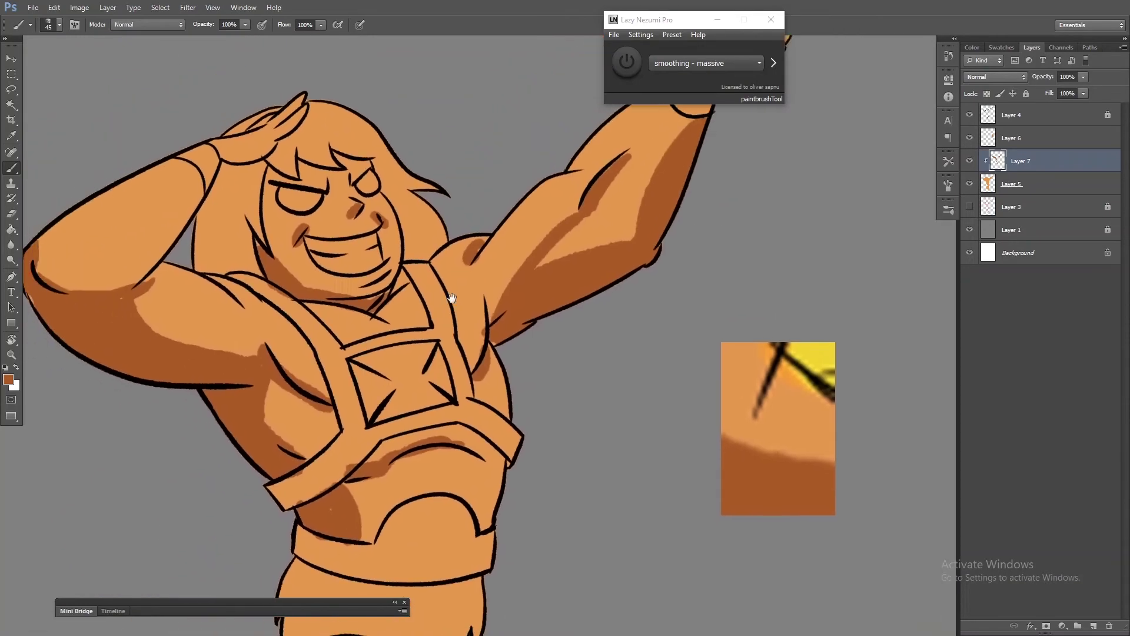
drag(212, 121, 103, 219)
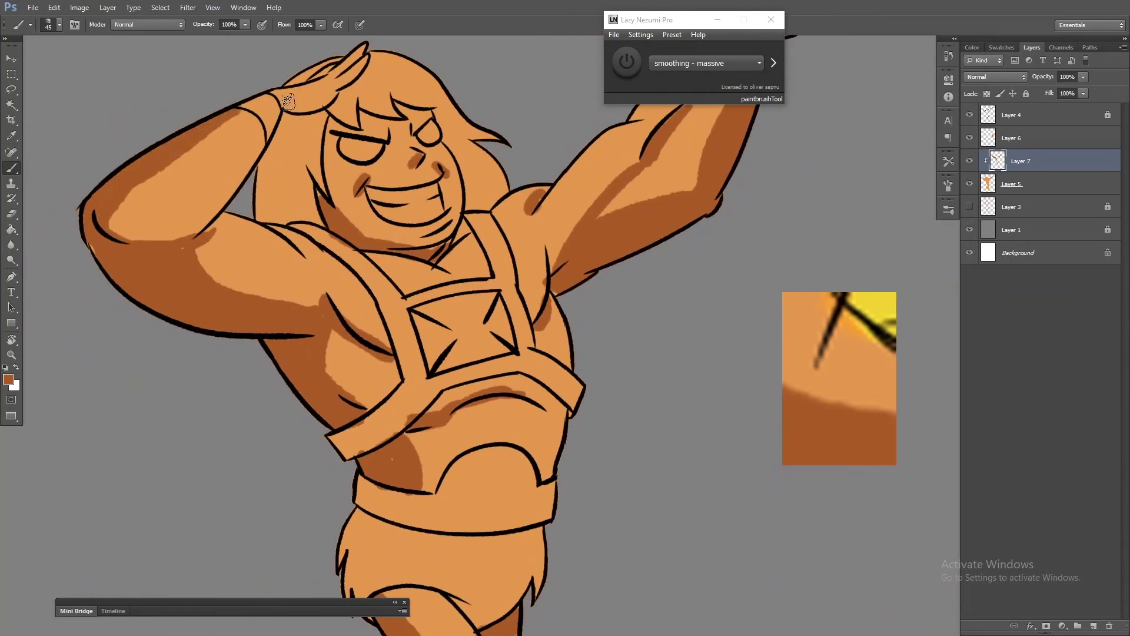
drag(288, 105, 451, 146)
mouse_move(291, 312)
mouse_down()
mouse_move(365, 212)
mouse_move(505, 265)
mouse_up()
mouse_move(426, 393)
mouse_down()
mouse_move(433, 330)
mouse_move(313, 330)
mouse_move(489, 298)
mouse_up()
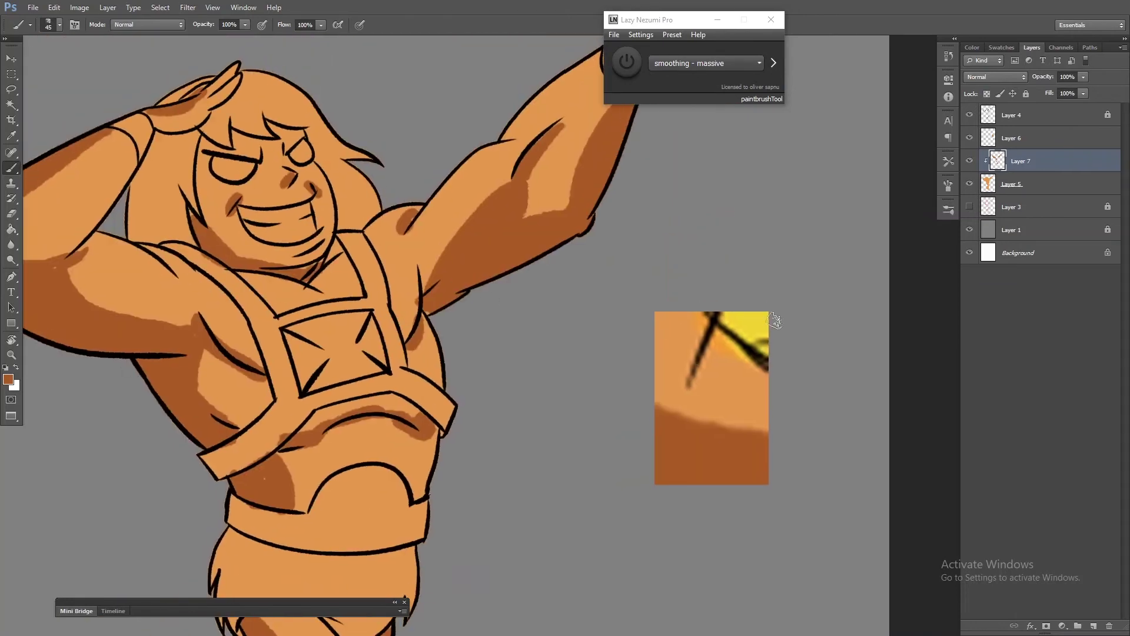
key(ctrl+shift+alt+n)
Step: Paint the hair yellow using a colour sampled from the reference swatch
alt+click(745, 331)
drag(157, 150, 171, 228)
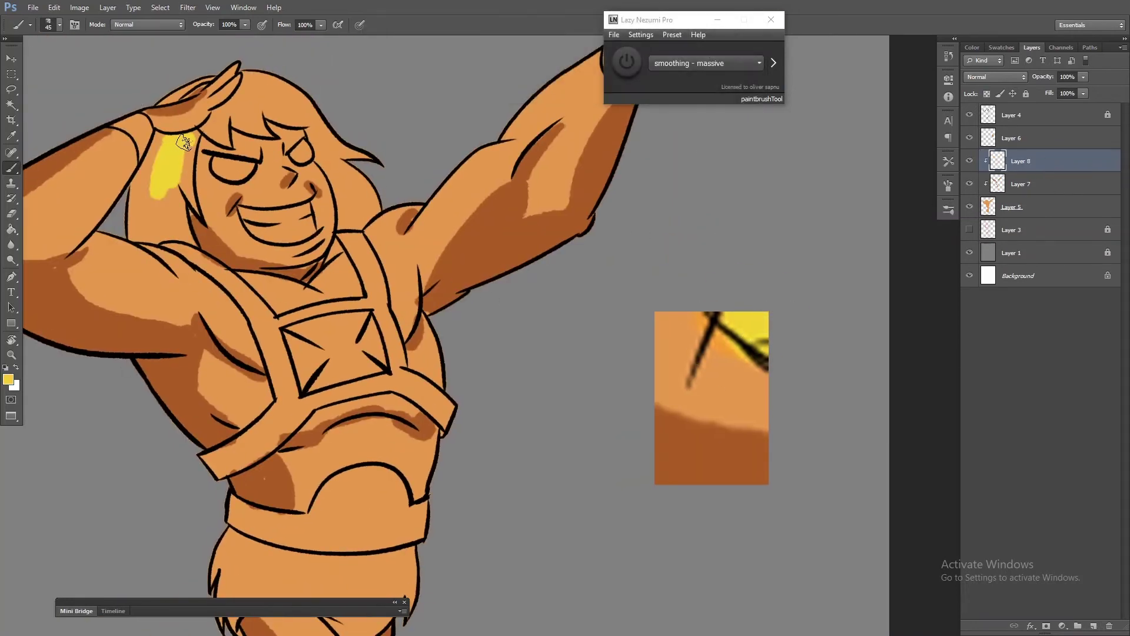
mouse_move(215, 119)
mouse_down()
mouse_move(343, 169)
mouse_move(241, 7)
mouse_move(379, 429)
mouse_up()
Step: Pick orange and paint the belt on a new layer
key(i)
drag(571, 268, 570, 305)
key(Return)
key(b)
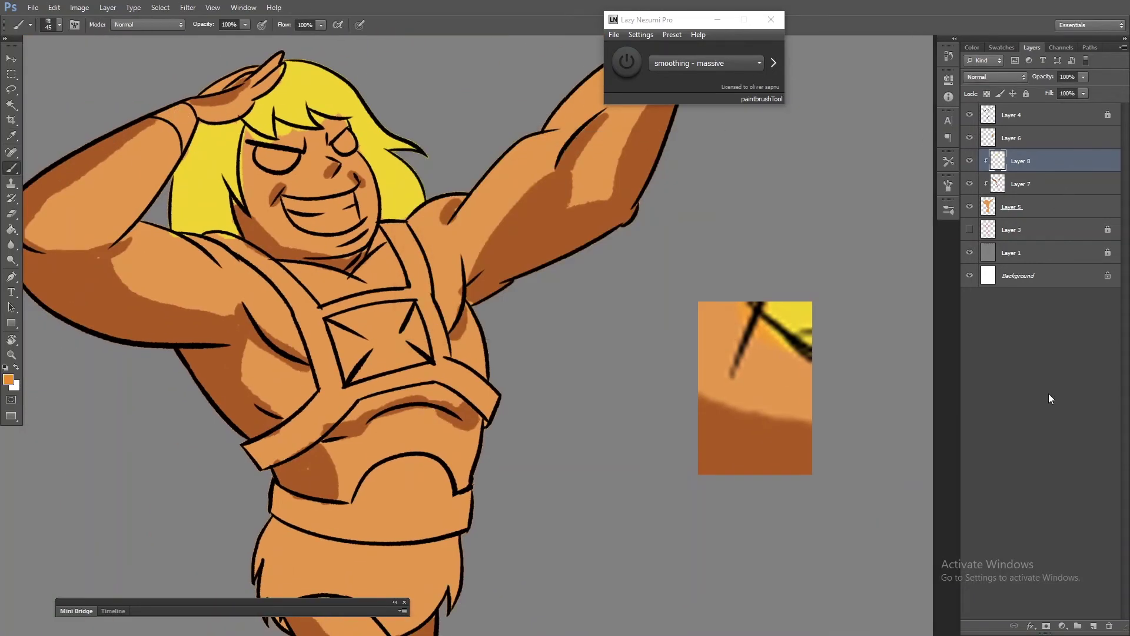
key(ctrl+shift+alt+n)
key(ctrl+l)
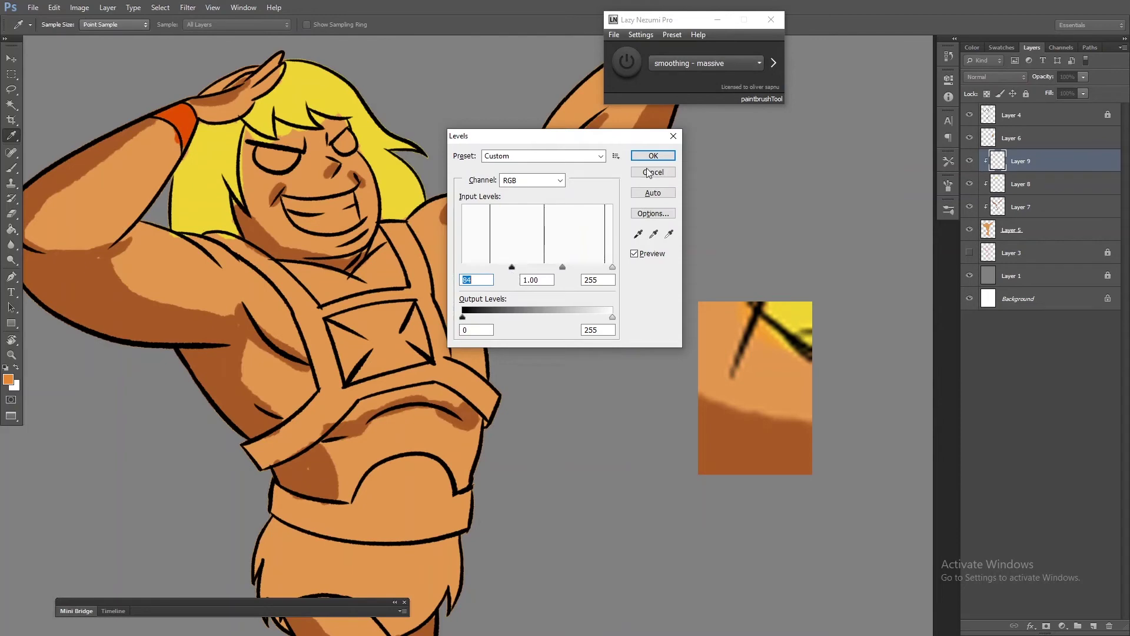
click(648, 172)
key(b)
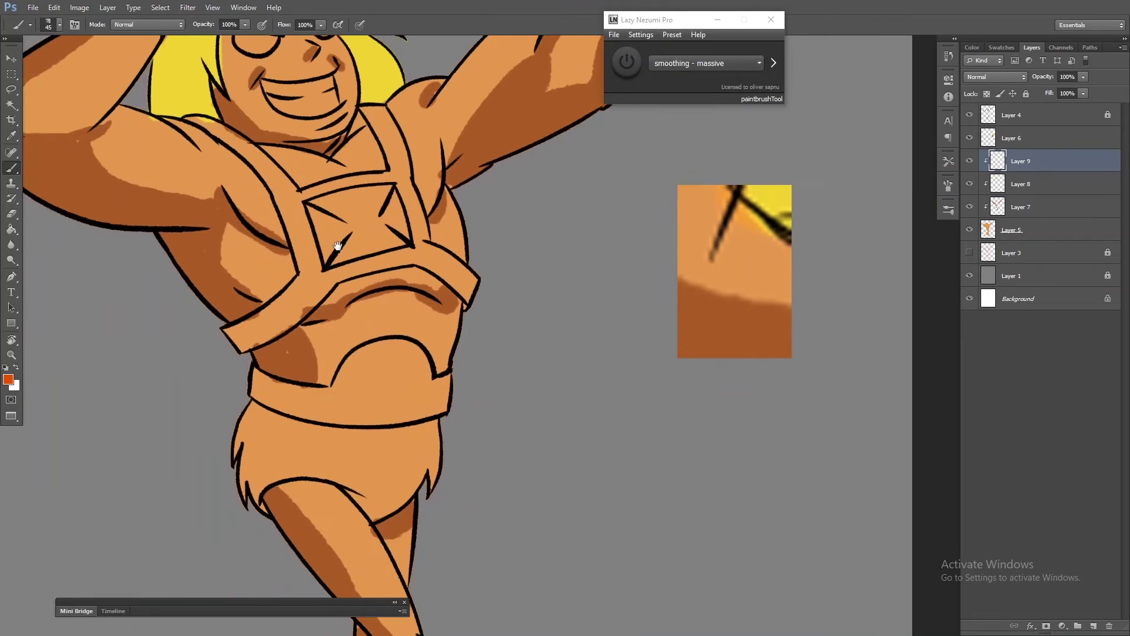
drag(337, 246, 337, 146)
drag(329, 316, 424, 306)
drag(229, 288, 430, 294)
mouse_move(324, 41)
mouse_down()
mouse_move(342, 257)
mouse_move(324, 193)
mouse_up()
Step: On a new layer, pick dark brown and paint the loincloth
key(ctrl+shift+alt+n)
key(i)
click(8, 379)
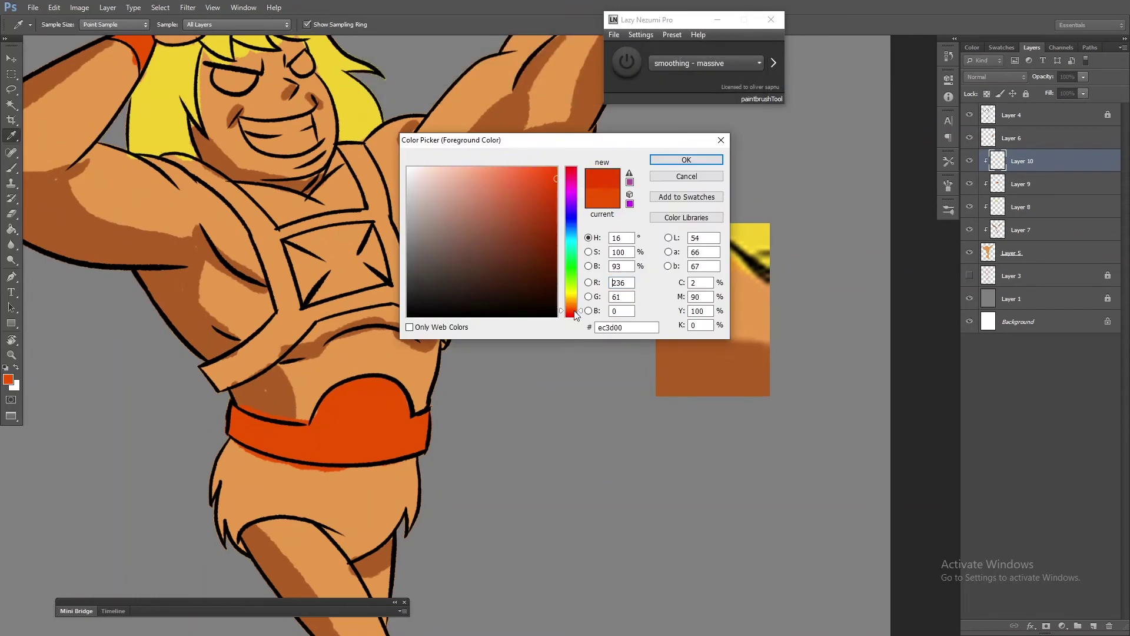
click(532, 250)
click(686, 160)
key(b)
drag(354, 354, 329, 253)
mouse_move(212, 354)
mouse_down()
mouse_move(323, 371)
mouse_move(212, 425)
mouse_up()
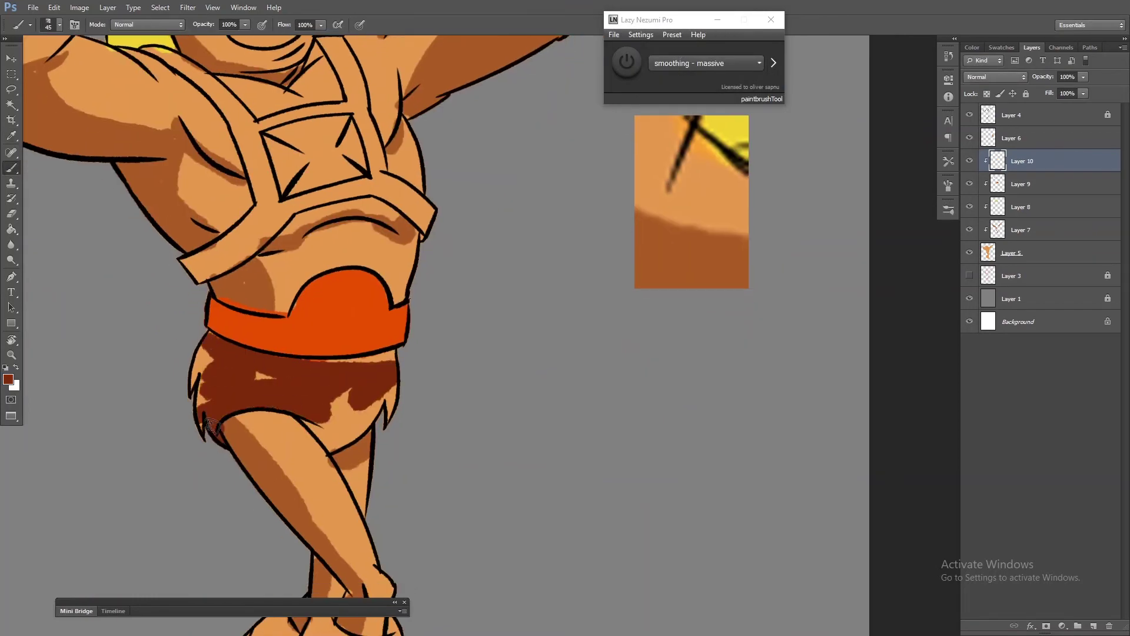
mouse_move(307, 369)
mouse_down()
mouse_move(341, 411)
mouse_move(300, 135)
mouse_up()
Step: Paint both boots dark brown
mouse_move(298, 373)
mouse_down()
mouse_move(260, 517)
mouse_move(294, 353)
mouse_move(213, 500)
mouse_move(353, 524)
mouse_up()
drag(291, 314, 304, 375)
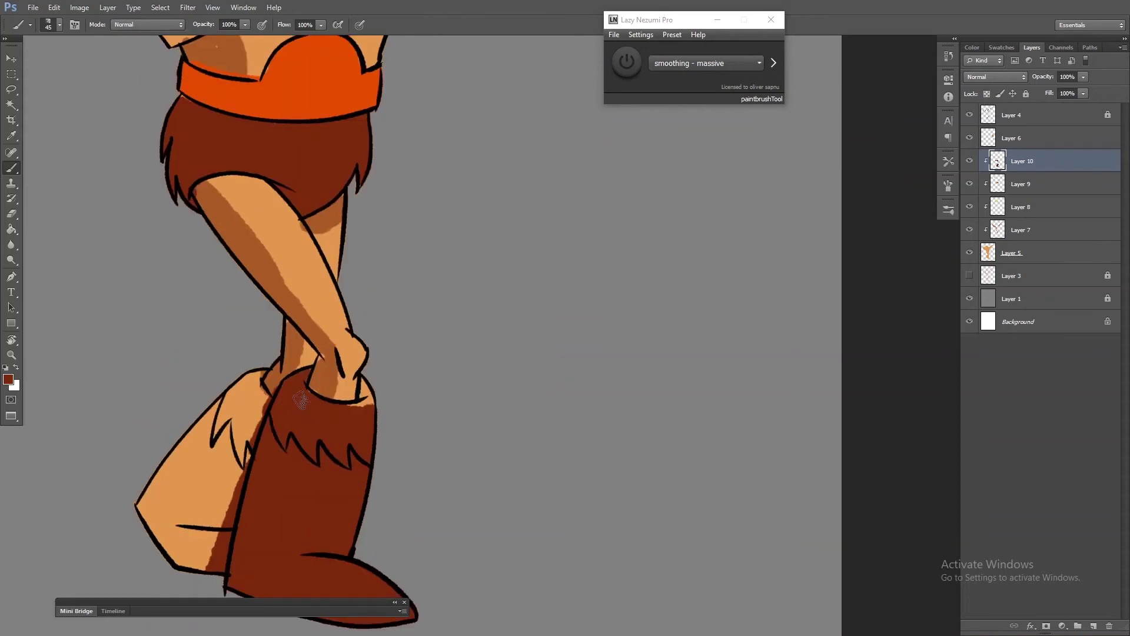
drag(364, 396, 517, 295)
mouse_move(318, 436)
mouse_down()
mouse_move(382, 327)
mouse_move(353, 448)
mouse_up()
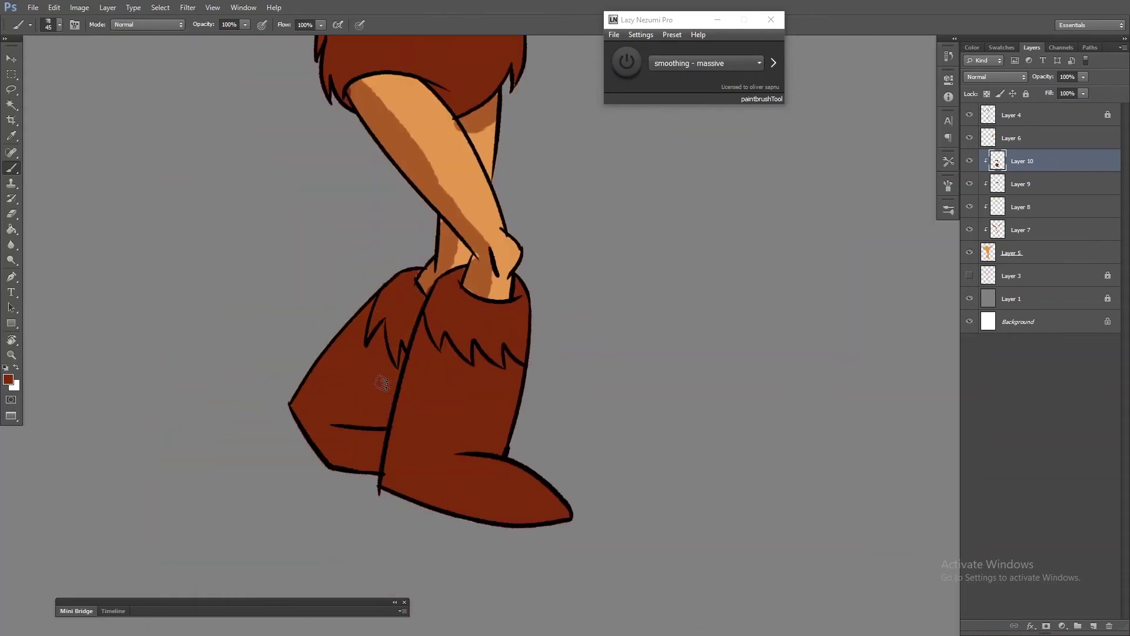
drag(529, 294, 716, 266)
click(9, 380)
Step: Pick blue and paint the harness straps
click(571, 226)
click(668, 158)
drag(159, 246, 178, 265)
drag(239, 336, 342, 365)
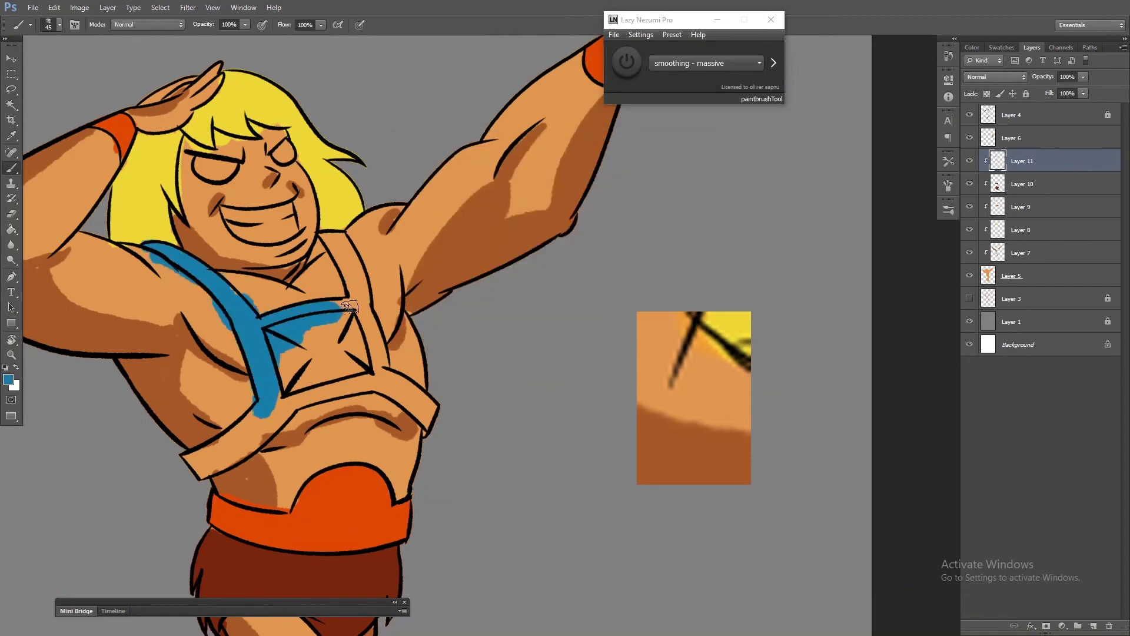
drag(347, 232, 377, 354)
mouse_move(265, 348)
mouse_down()
mouse_move(365, 288)
mouse_move(514, 300)
mouse_up()
Step: On a new layer, fill the chest plate square dark brown
mouse_move(420, 179)
mouse_down()
mouse_move(337, 227)
mouse_move(276, 318)
mouse_up()
alt+click(341, 503)
key(ctrl+alt+shift+n)
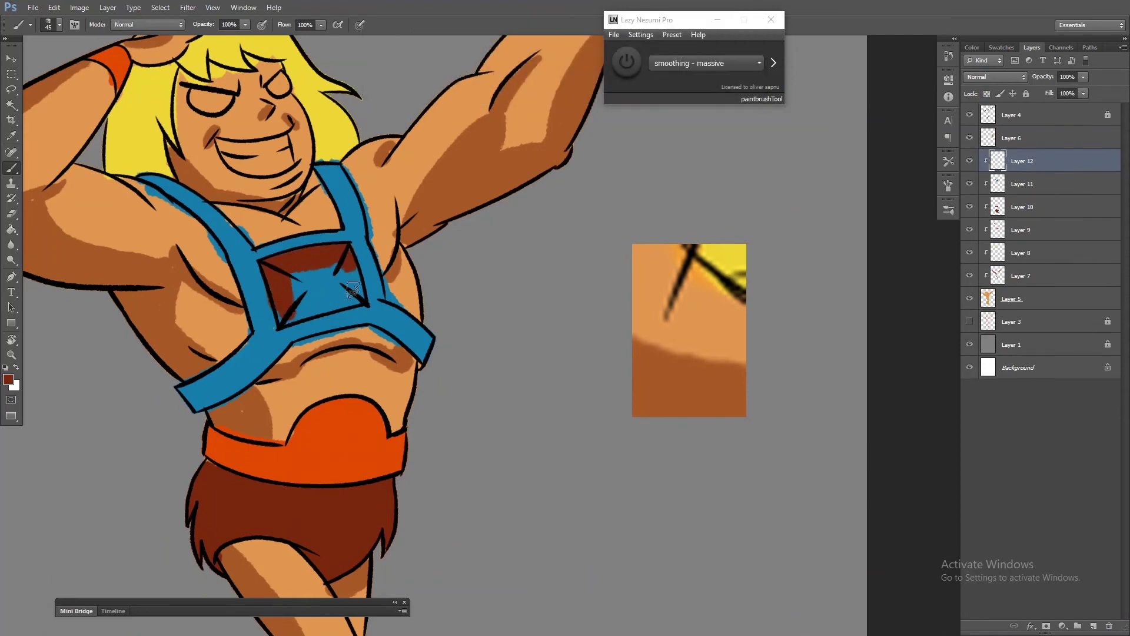
drag(343, 251, 357, 292)
Step: Save the artwork as a PSD in the HE MAN folder
key(ctrl+s)
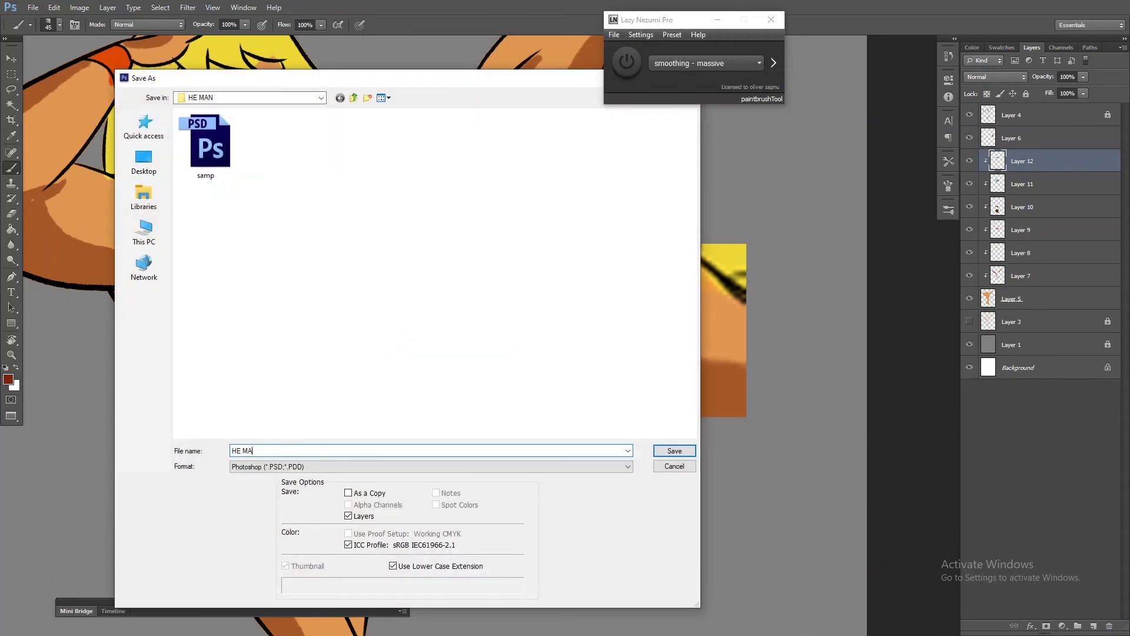
text(AN)
key(Return)
click(704, 193)
key(ctrl+0)
scroll(358, 331, up, 5)
mouse_move(357, 236)
mouse_down()
mouse_move(358, 331)
mouse_move(418, 400)
mouse_move(595, 492)
mouse_up()
Step: Shade the loincloth and the right boot down to the toe on the Multiply layer
mouse_move(353, 368)
mouse_down()
mouse_move(376, 277)
mouse_move(406, 243)
mouse_up()
drag(494, 506, 436, 59)
mouse_move(429, 276)
mouse_down()
mouse_move(439, 255)
mouse_move(412, 459)
mouse_up()
drag(413, 459, 406, 318)
mouse_move(400, 407)
mouse_down()
mouse_move(459, 502)
mouse_move(529, 544)
mouse_up()
drag(412, 247, 302, 391)
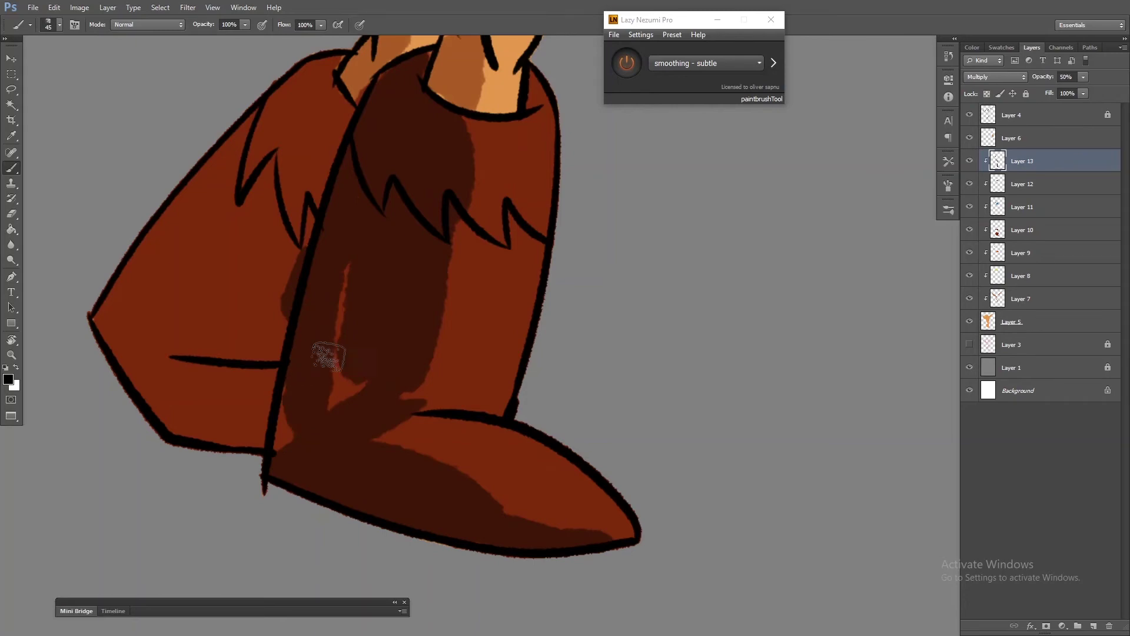
drag(353, 265, 283, 435)
drag(270, 136, 333, 285)
mouse_move(306, 224)
mouse_down()
mouse_move(393, 259)
mouse_move(239, 480)
mouse_move(265, 383)
mouse_up()
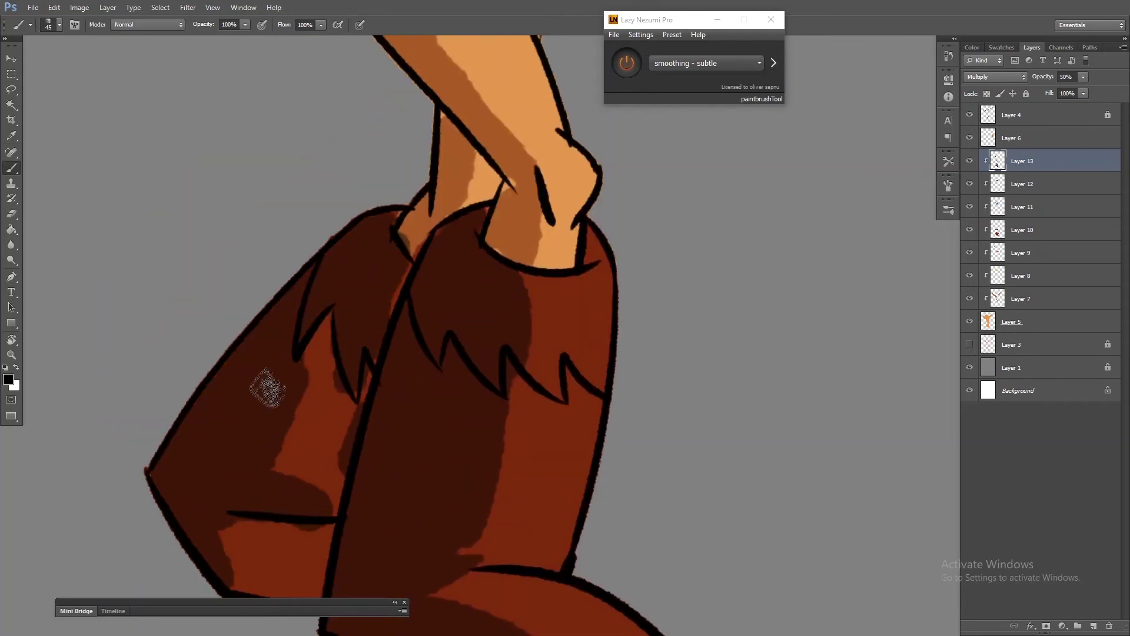
Step: Shade the hair and the strands on both sides of the face
key(ctrl+minus)
key(ctrl+minus)
key(z)
click(638, 277)
click(711, 135)
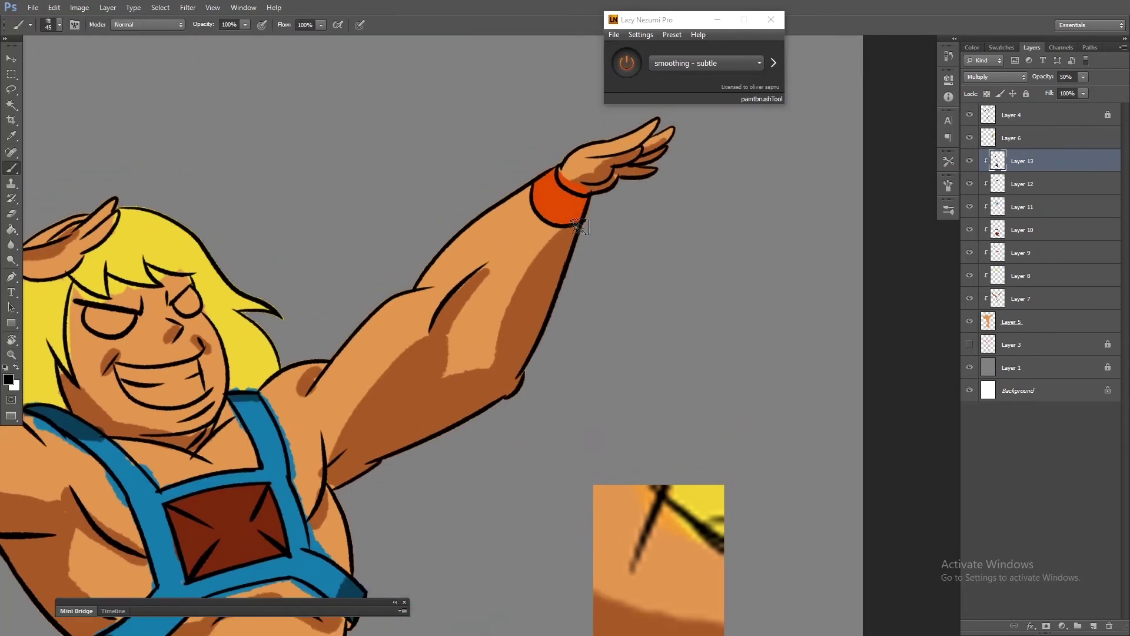
click(687, 252)
click(324, 278)
key(b)
mouse_move(362, 232)
mouse_down()
mouse_move(318, 177)
mouse_move(386, 144)
mouse_up()
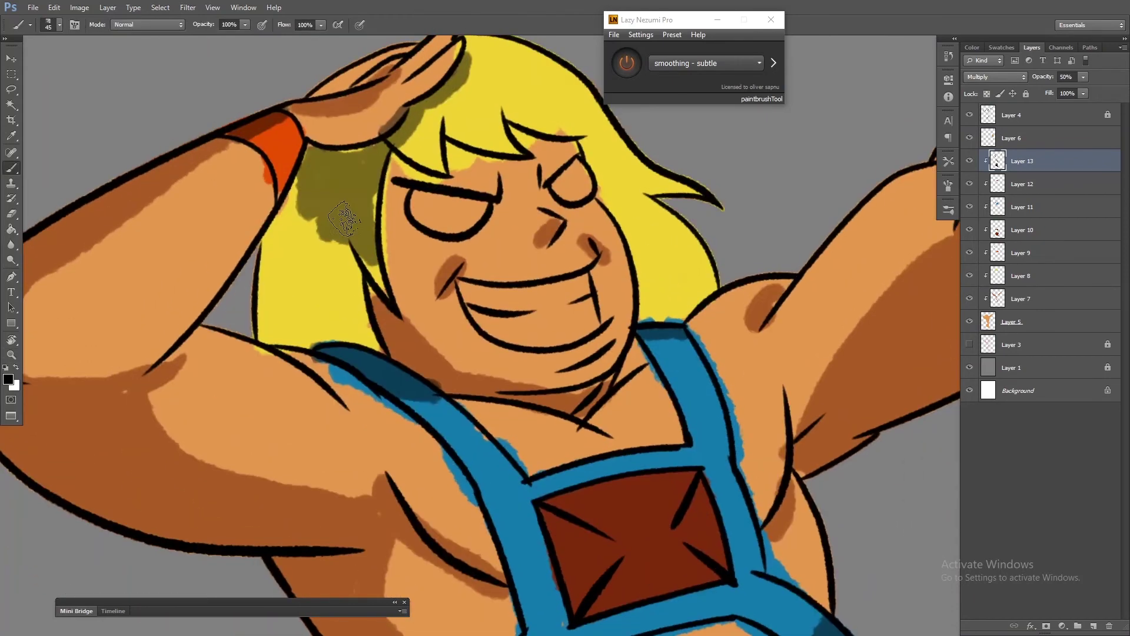
mouse_move(371, 268)
mouse_down()
mouse_move(277, 194)
mouse_move(265, 342)
mouse_move(373, 234)
mouse_up()
mouse_move(615, 203)
mouse_down()
mouse_move(653, 277)
mouse_move(612, 209)
mouse_up()
Step: Shade the harness straps, the chest and the top of the orange belt
drag(706, 412, 568, 188)
drag(441, 359, 560, 406)
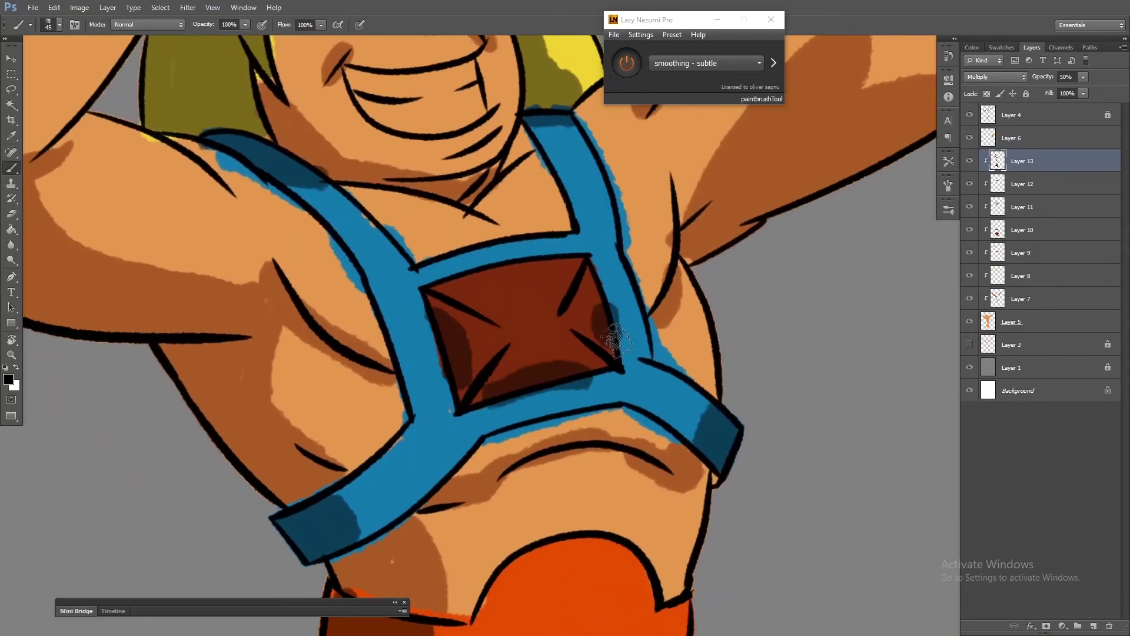
drag(592, 306, 624, 359)
key(ctrl+0)
key(z)
click(411, 184)
key(b)
drag(416, 186, 449, 211)
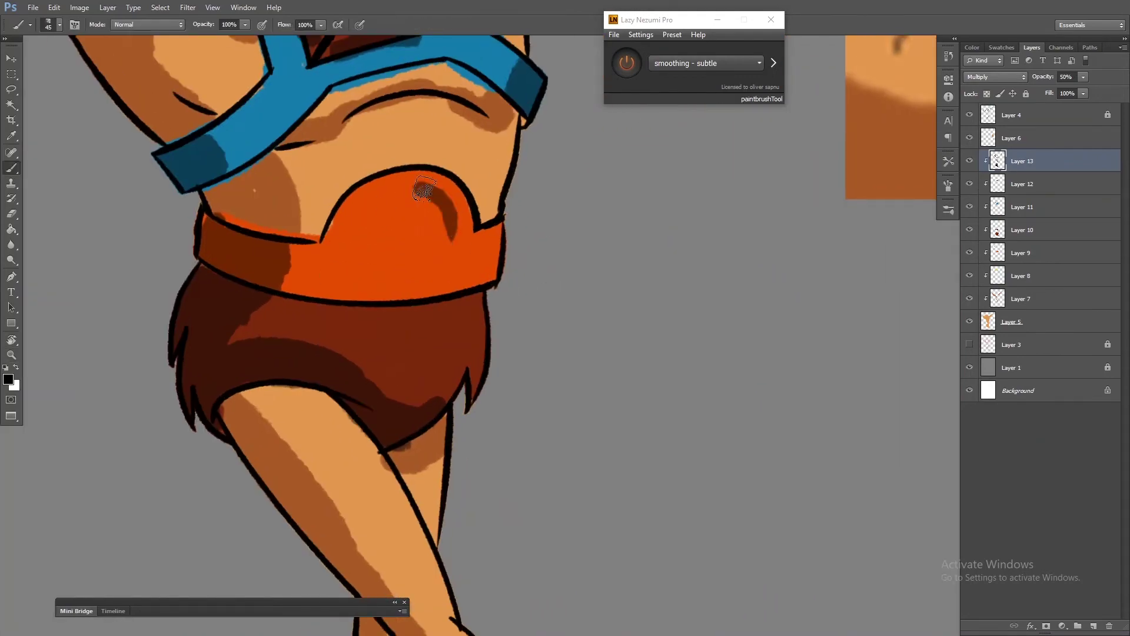
scroll(424, 188, down, 3)
scroll(467, 323, down, 3)
key(ctrl+0)
Step: On a new layer, paint He-Man's teeth and both eyes white
key(z)
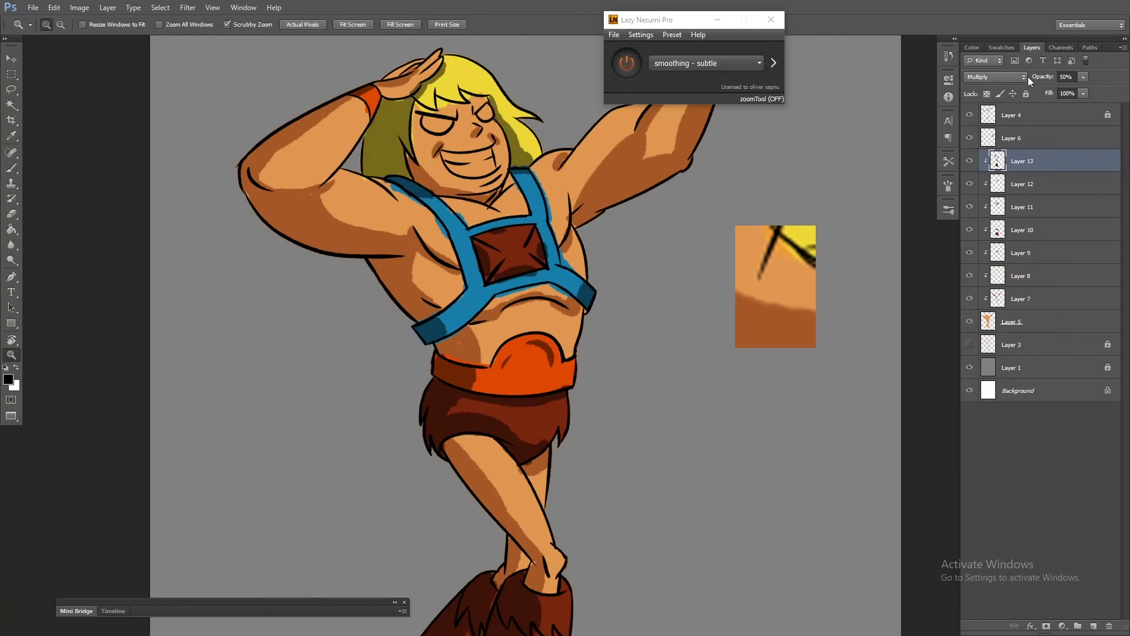
click(1093, 626)
key(x)
key(b)
scroll(462, 118, up, 3)
mouse_move(494, 329)
mouse_down()
mouse_move(435, 289)
mouse_move(542, 282)
mouse_move(577, 328)
mouse_up()
drag(488, 226, 452, 238)
mouse_move(583, 201)
mouse_down()
mouse_move(596, 194)
mouse_move(310, 199)
mouse_up()
Step: Swap the colours back, zoom out to the whole figure, and begin renaming Layer 7
key(x)
key(z)
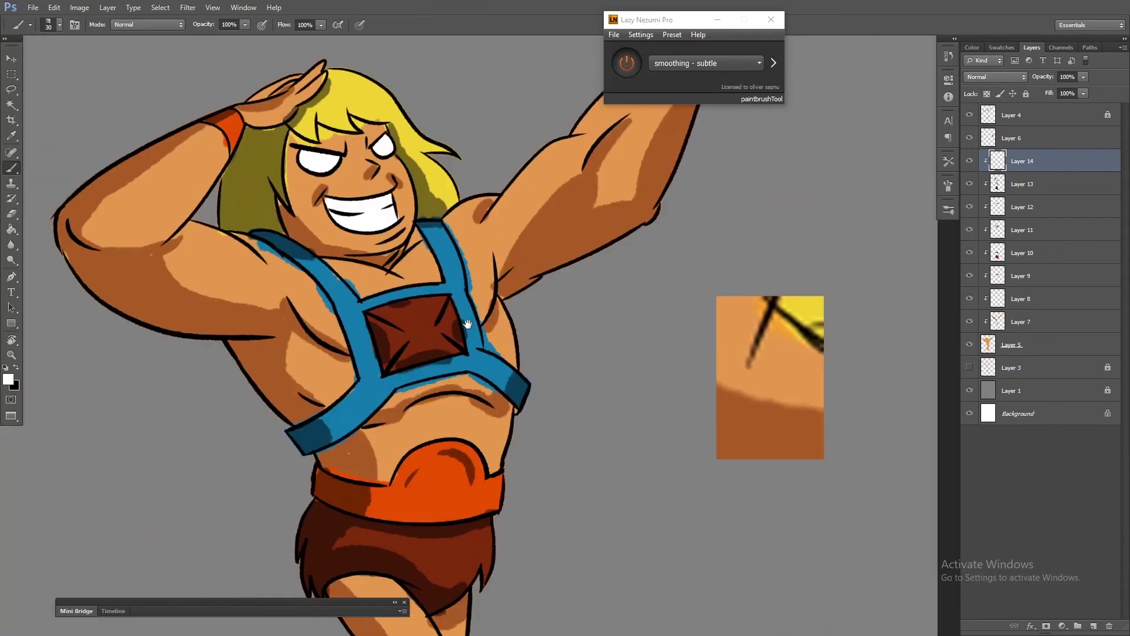
key(b)
key(ctrl+minus)
key(ctrl+minus)
double_click(1023, 324)
text(SKIN DARK)
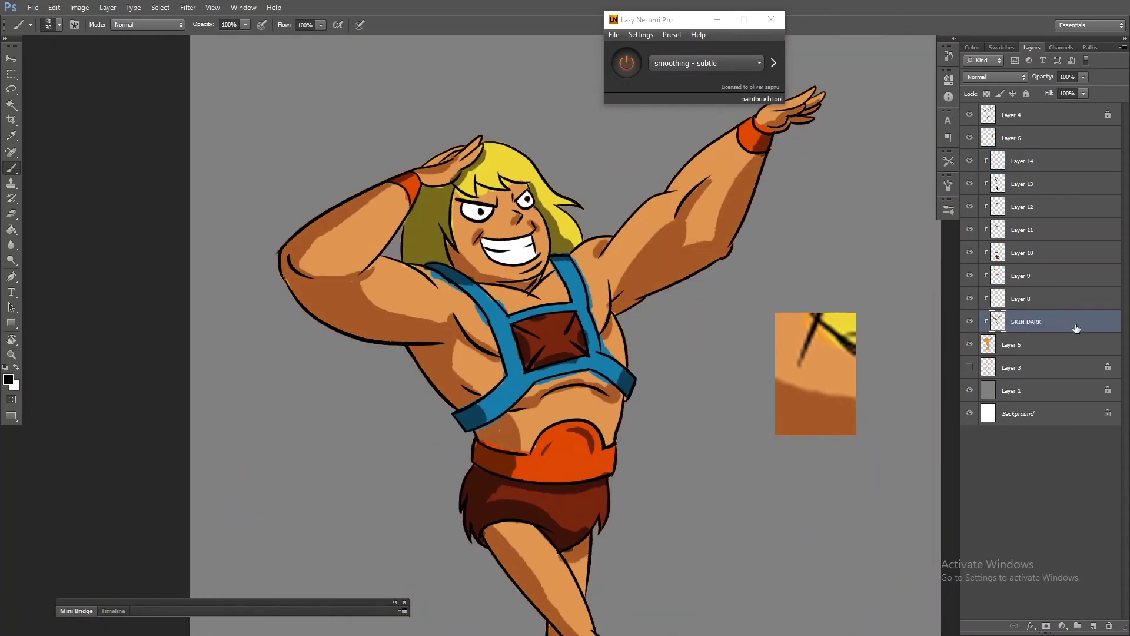
Step: Name the dark skin layer SKIN DARK and Layer 8 HAIR
scroll(460, 221, up, 2)
alt+click(606, 362)
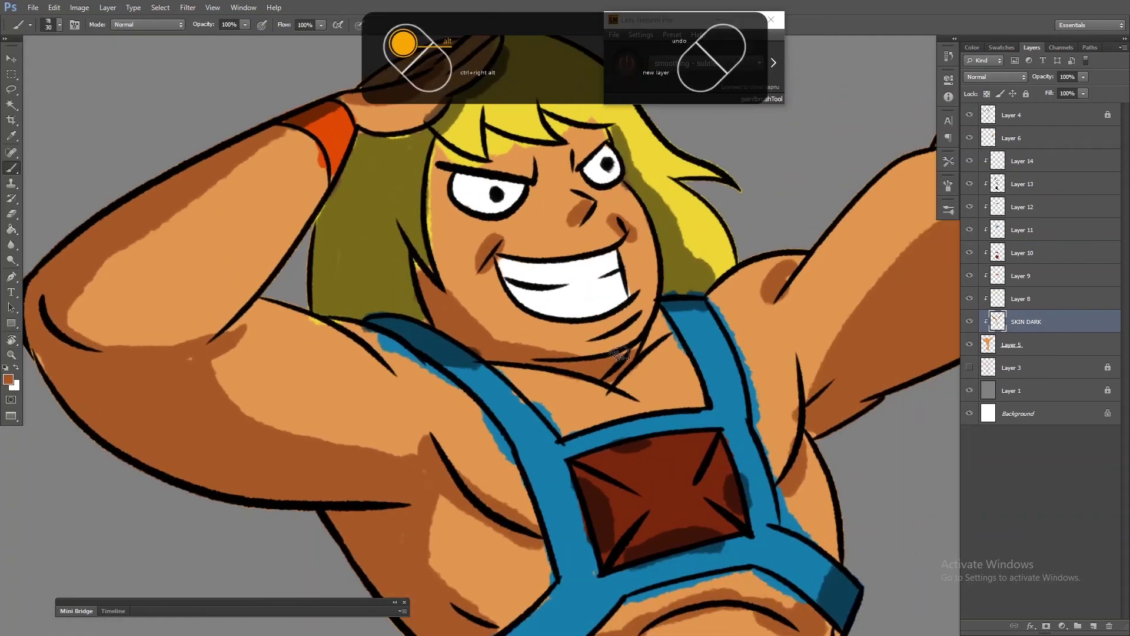
scroll(636, 312, down, 1)
scroll(575, 217, up, 1)
ctrl+click(575, 217)
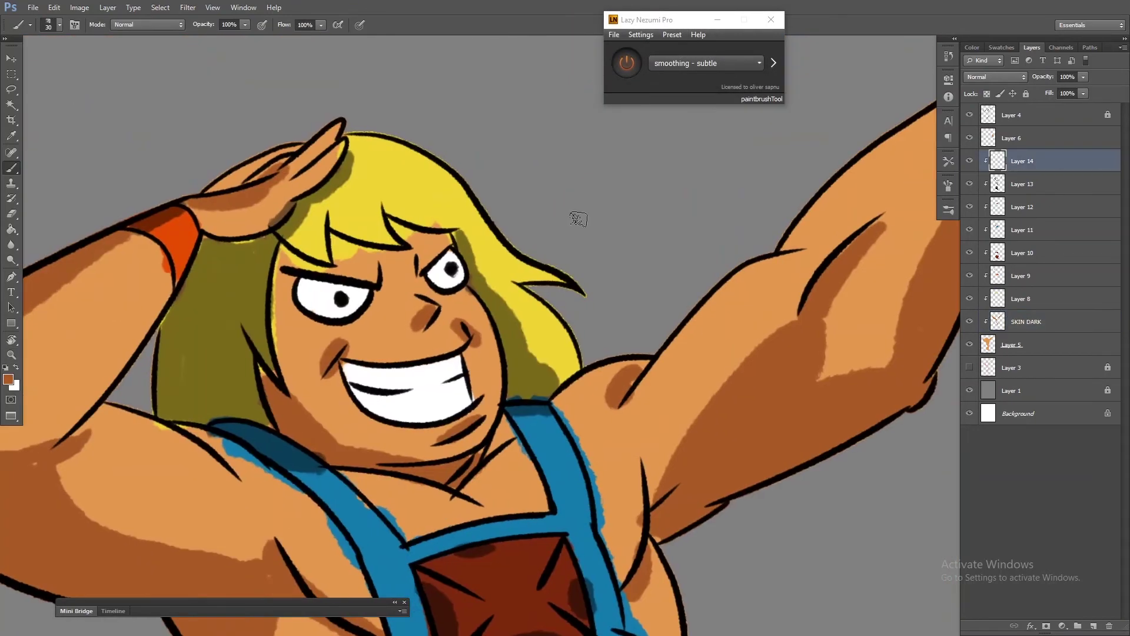
key(v)
double_click(1016, 298)
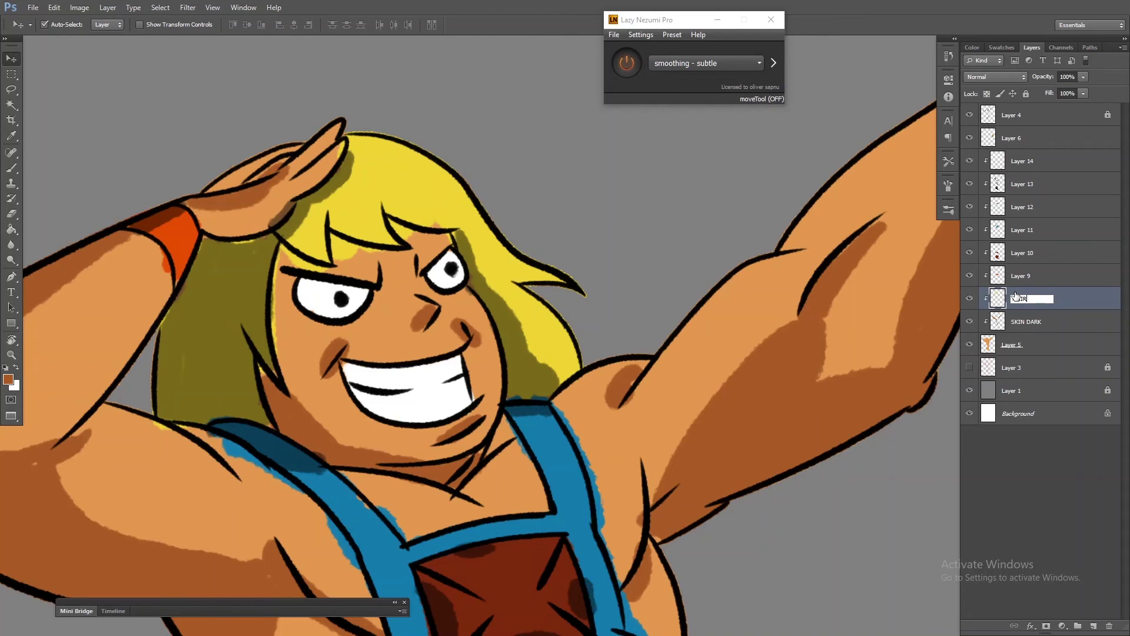
key(Return)
Step: Erase the stray orange bump at the hairline and tidy the hair and skin edges
key(e)
scroll(283, 311, up, 2)
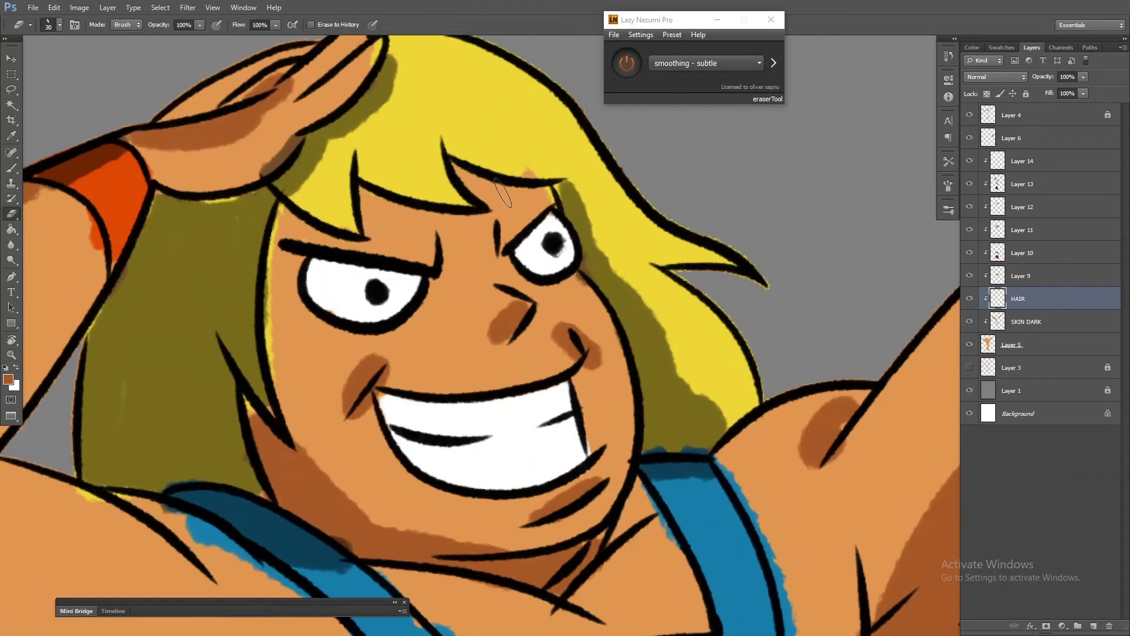
drag(523, 171, 531, 174)
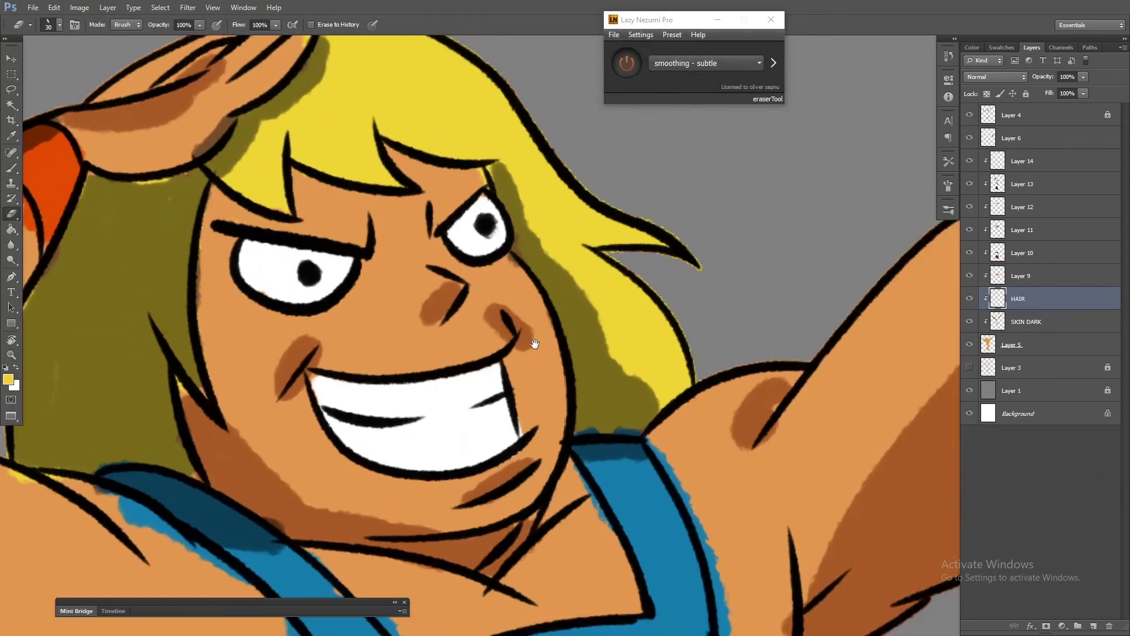
drag(379, 95, 408, 199)
key(alt+bracketleft)
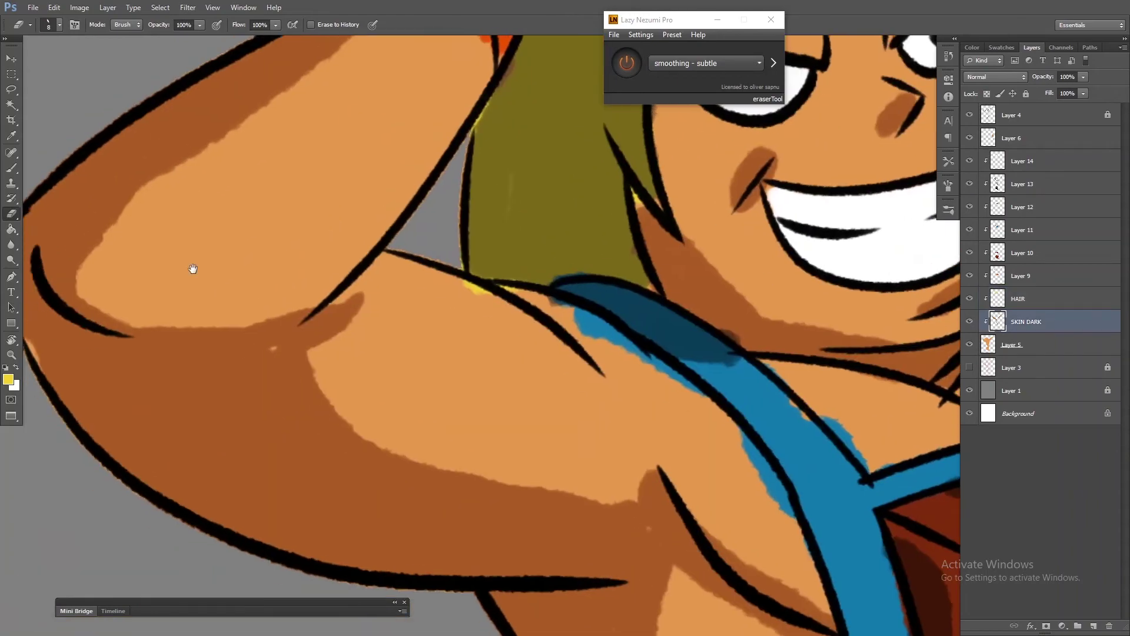
key(b)
alt+click(239, 413)
mouse_move(239, 414)
mouse_down()
mouse_move(429, 253)
mouse_move(417, 310)
mouse_up()
key(alt+bracketright)
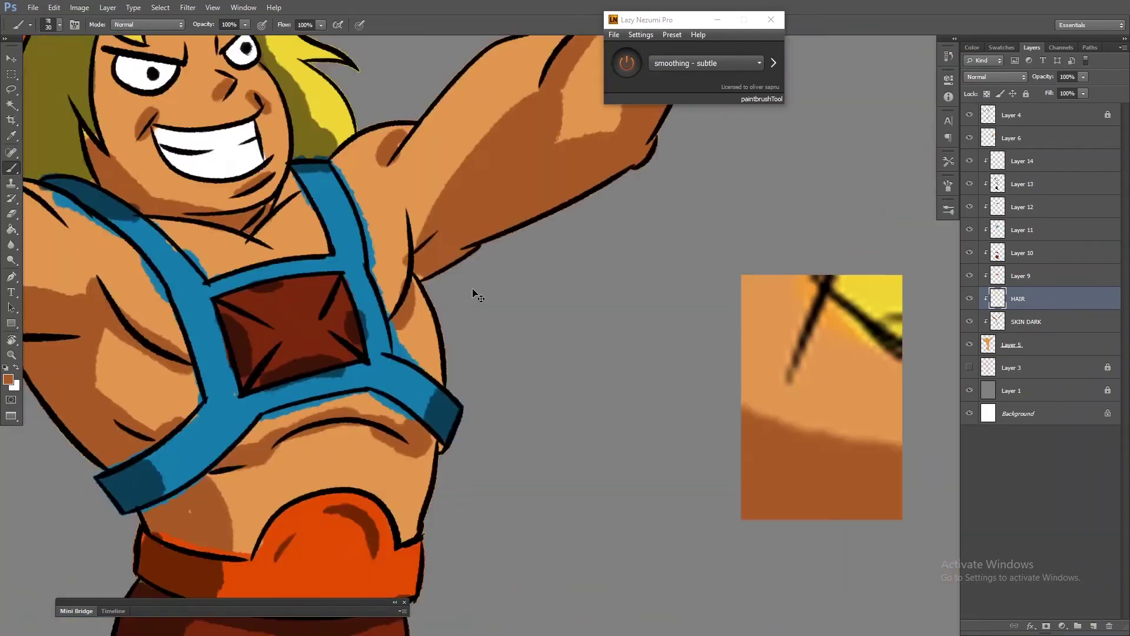
mouse_move(417, 310)
mouse_down()
mouse_move(462, 269)
mouse_move(486, 422)
mouse_up()
Step: Name the blue strap layer VEST and rotate the view onto the vest and chest gem
key(v)
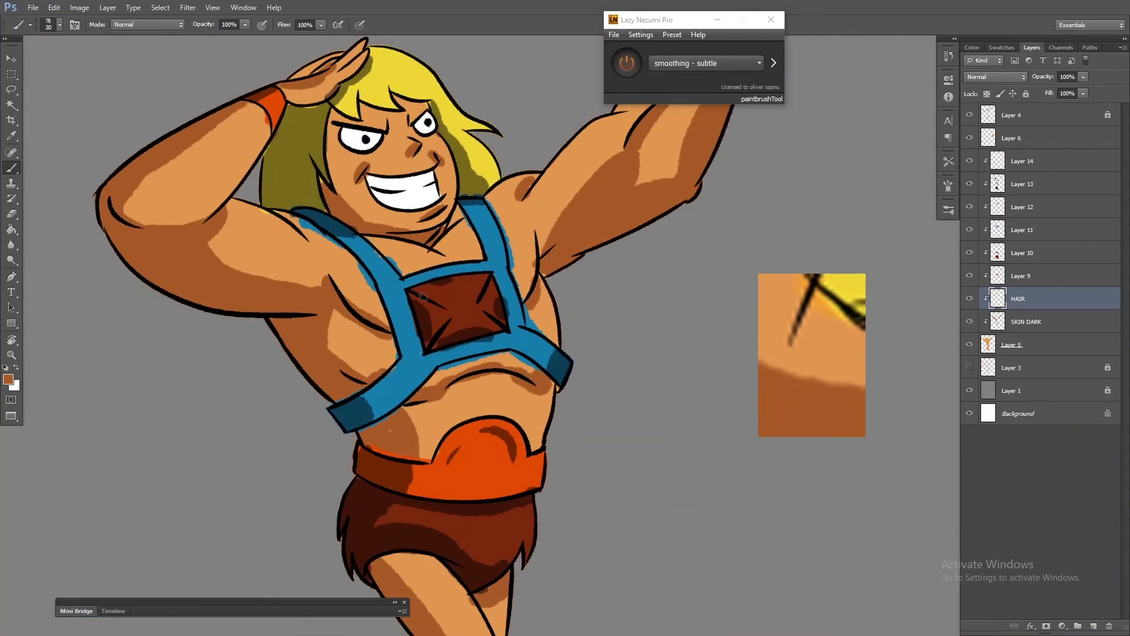
click(1024, 238)
key(Return)
key(ctrl+plus)
key(r)
drag(470, 294, 412, 382)
key(e)
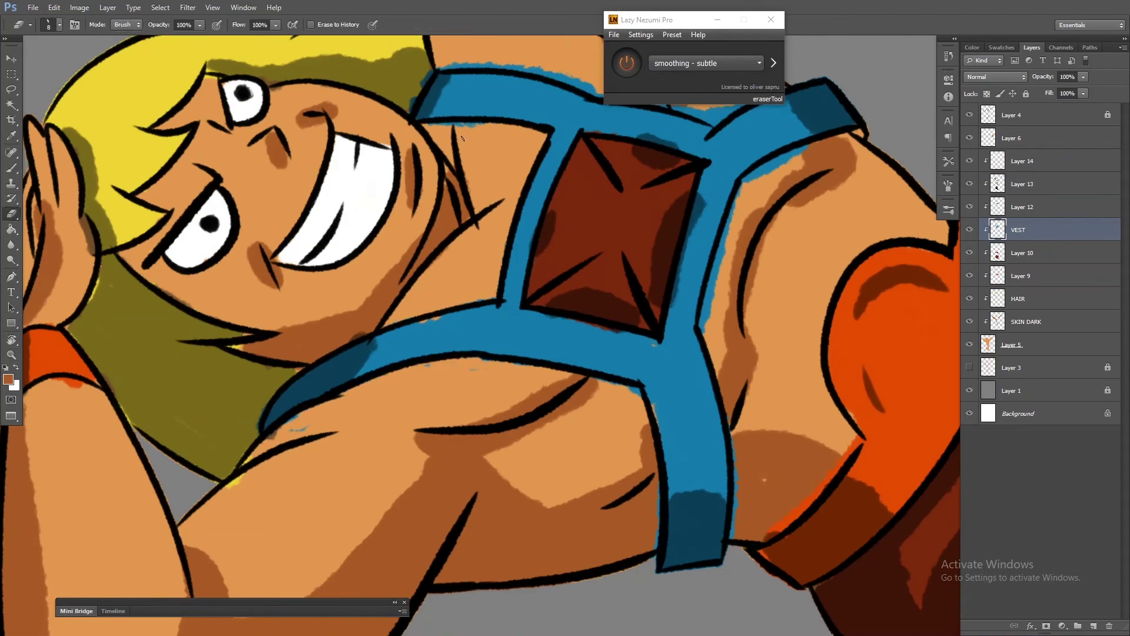
drag(458, 69, 633, 248)
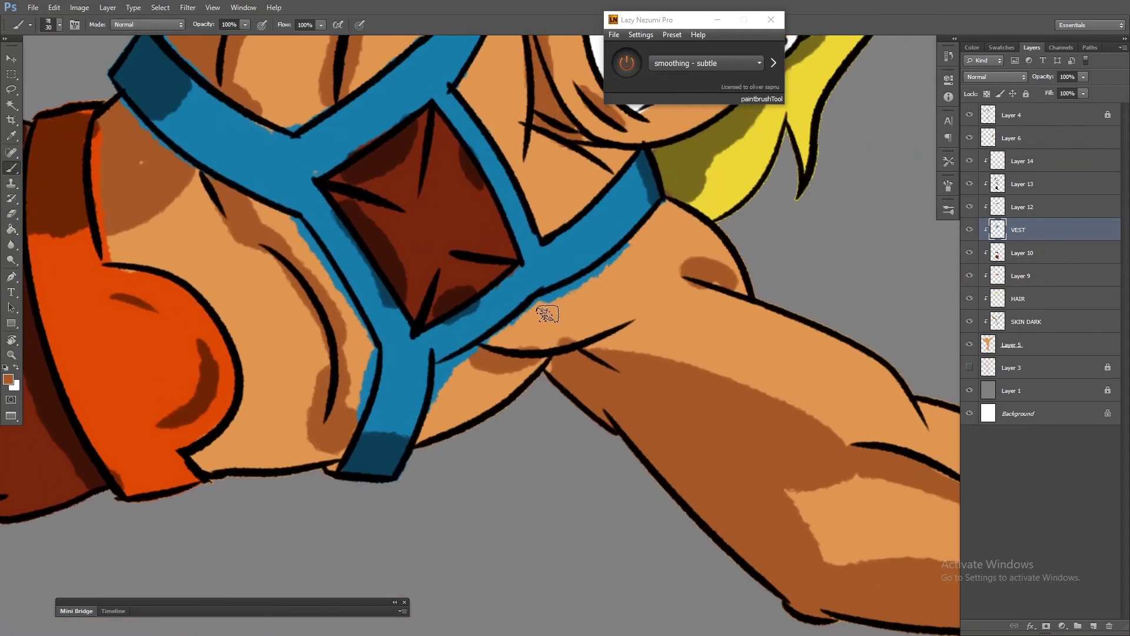
drag(560, 327, 449, 335)
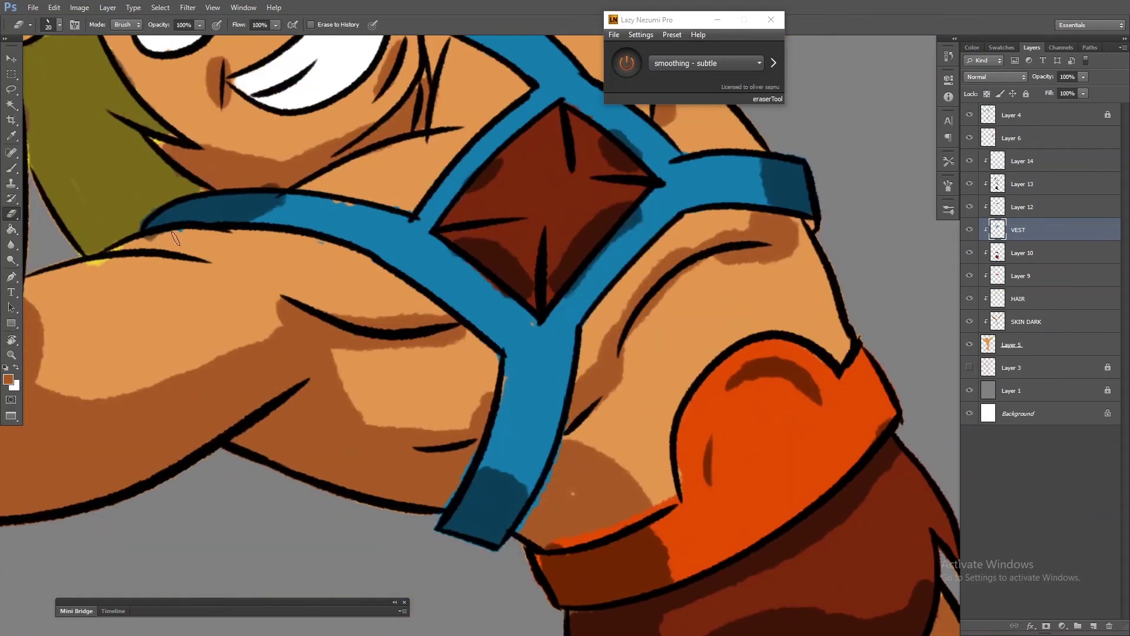
Step: Touch up the blue harness strap with the sampled strap blue
key(b)
alt+click(402, 251)
mouse_move(403, 251)
mouse_down()
mouse_move(431, 266)
mouse_move(427, 251)
mouse_move(234, 307)
mouse_up()
key(e)
key(alt+[)
key(alt+[)
key(alt+[)
Step: Name Layer 9 BELT, then reset the view to the whole upright figure
key(v)
click(1018, 277)
key(Return)
key(e)
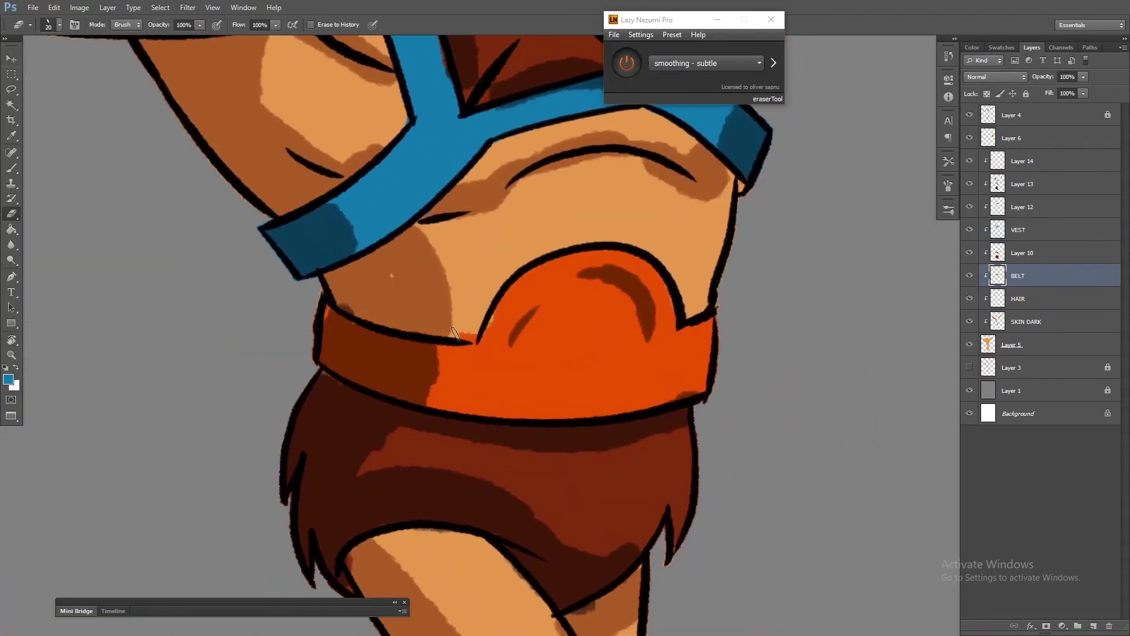
drag(391, 270, 531, 243)
drag(668, 209, 536, 288)
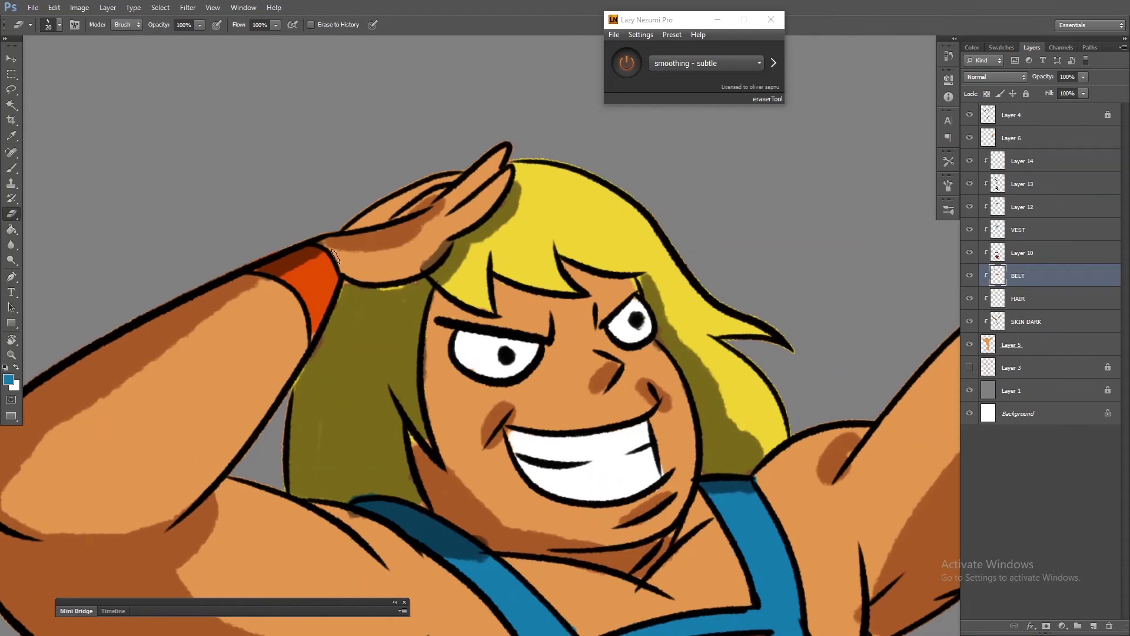
key(alt+[)
key(alt+[)
key(ctrl+0)
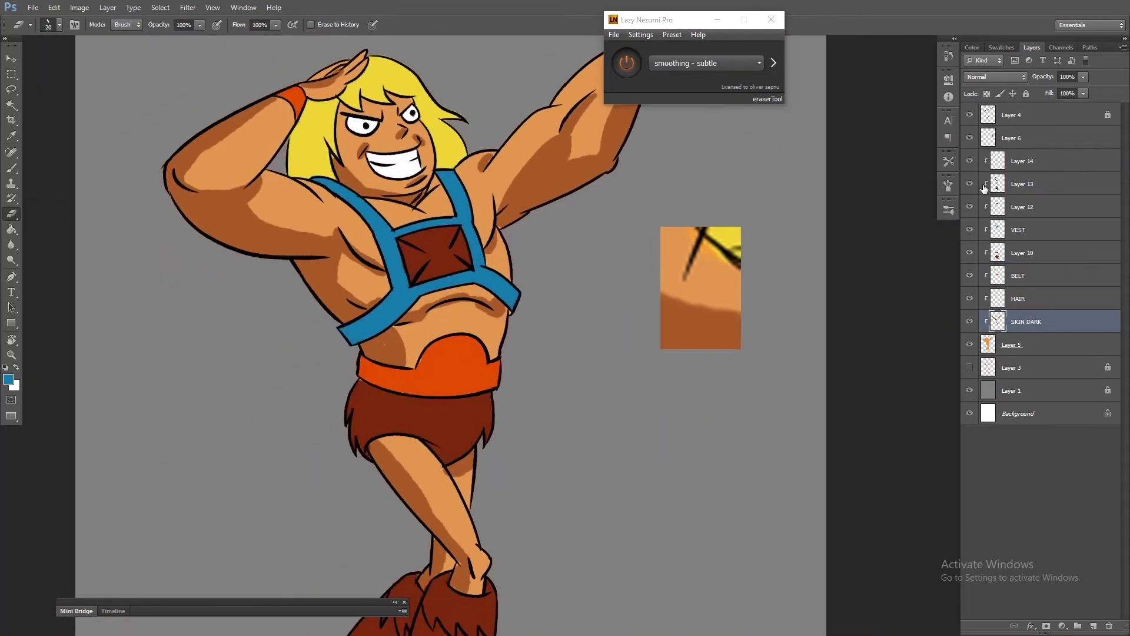
Step: Name the new shading layer SHADOE
double_click(1022, 183)
text(SHADOE)
key(Return)
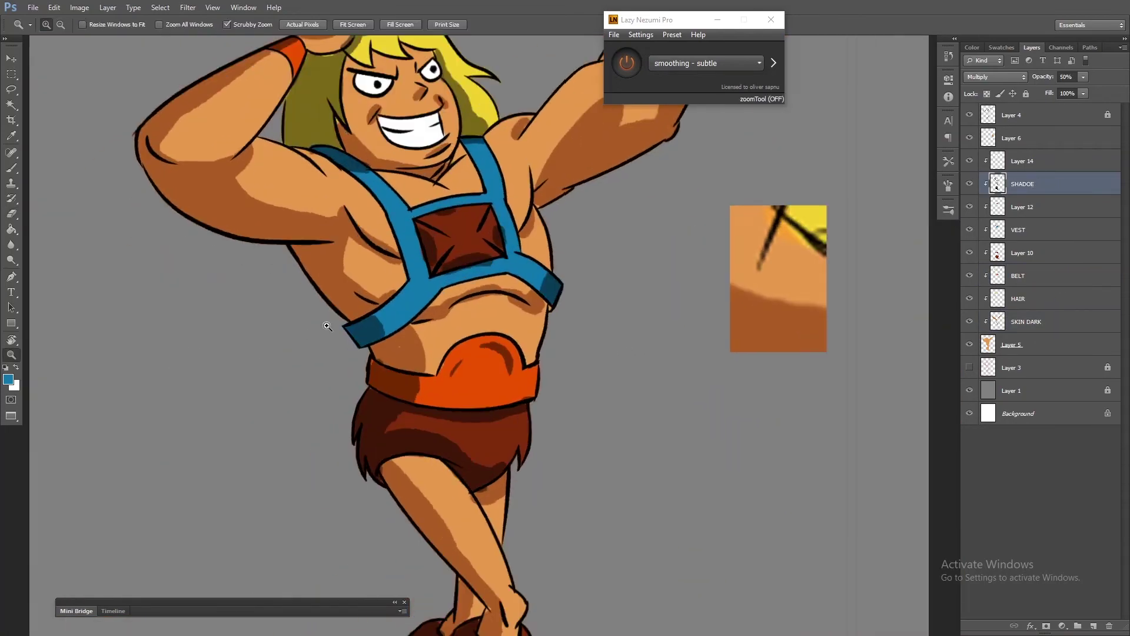
scroll(444, 259, up, 5)
scroll(410, 200, down, 5)
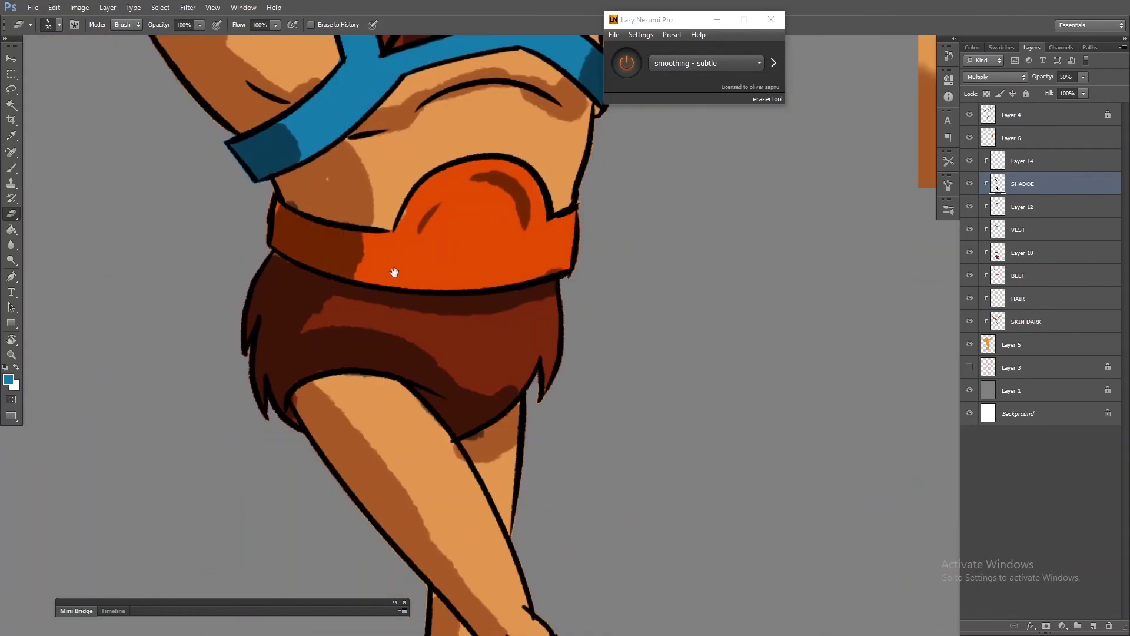
scroll(353, 206, down, 1)
scroll(306, 212, down, 1)
scroll(272, 219, down, 1)
scroll(273, 219, down, 2)
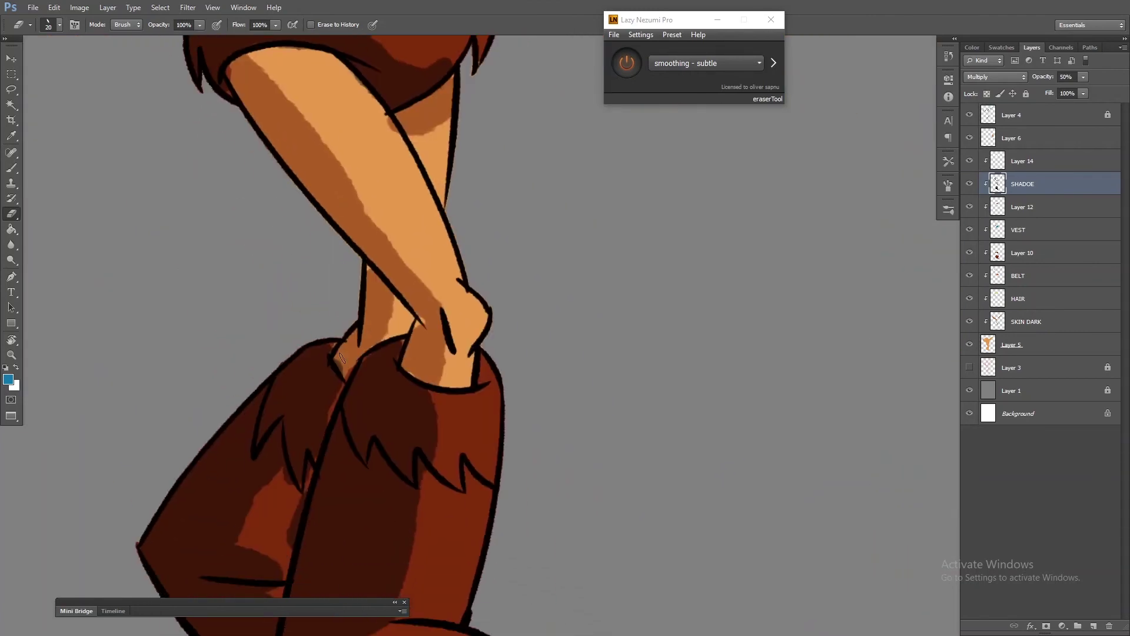
scroll(321, 380, down, 3)
Step: Sample the leg-shading brown and rename Layer 10 to cloth
key(b)
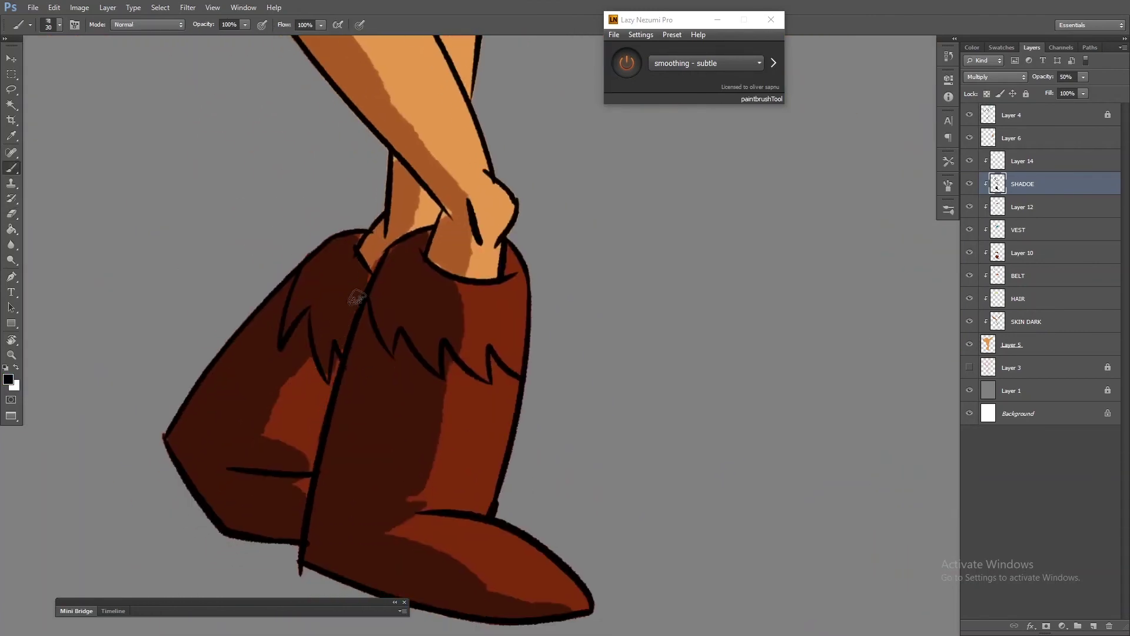
scroll(356, 298, up, 5)
key(alt+bracketleft)
key(alt+bracketleft)
key(alt+bracketleft)
alt+click(355, 431)
scroll(259, 246, up, 1)
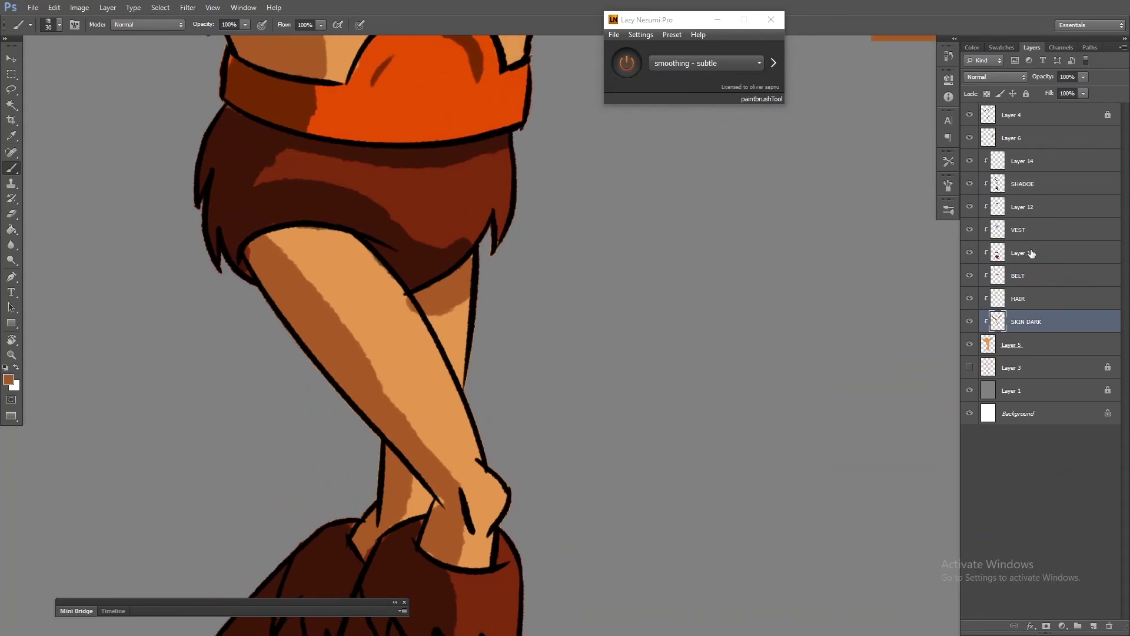
double_click(1030, 253)
alt+click(968, 257)
alt+click(248, 259)
key(alt+bracketleft)
key(alt+bracketleft)
key(alt+bracketleft)
key(e)
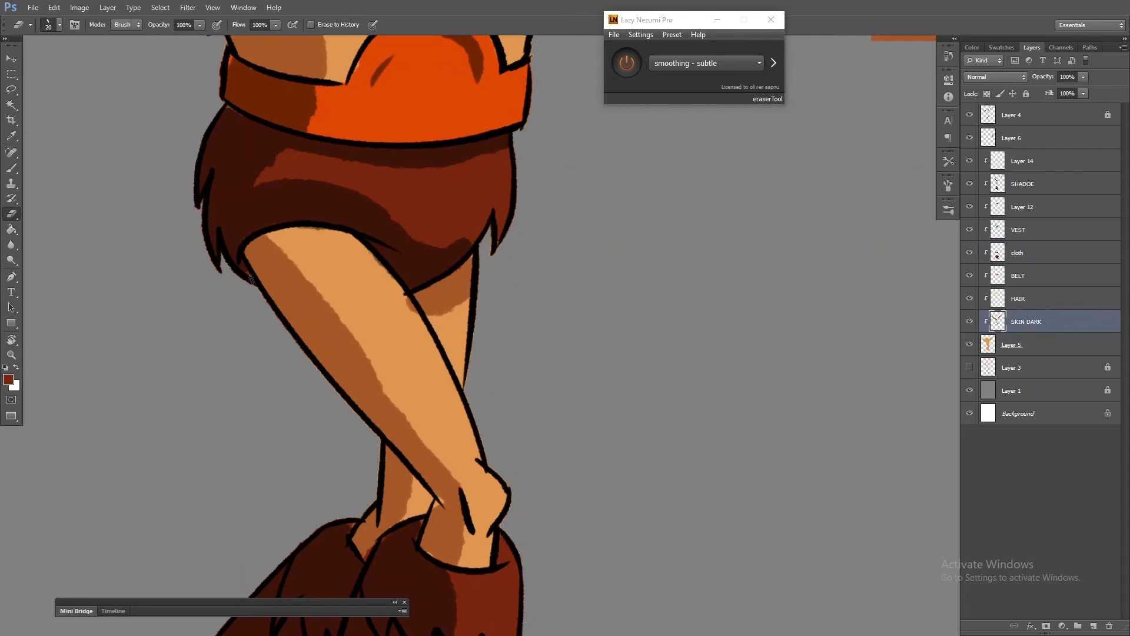
key(d)
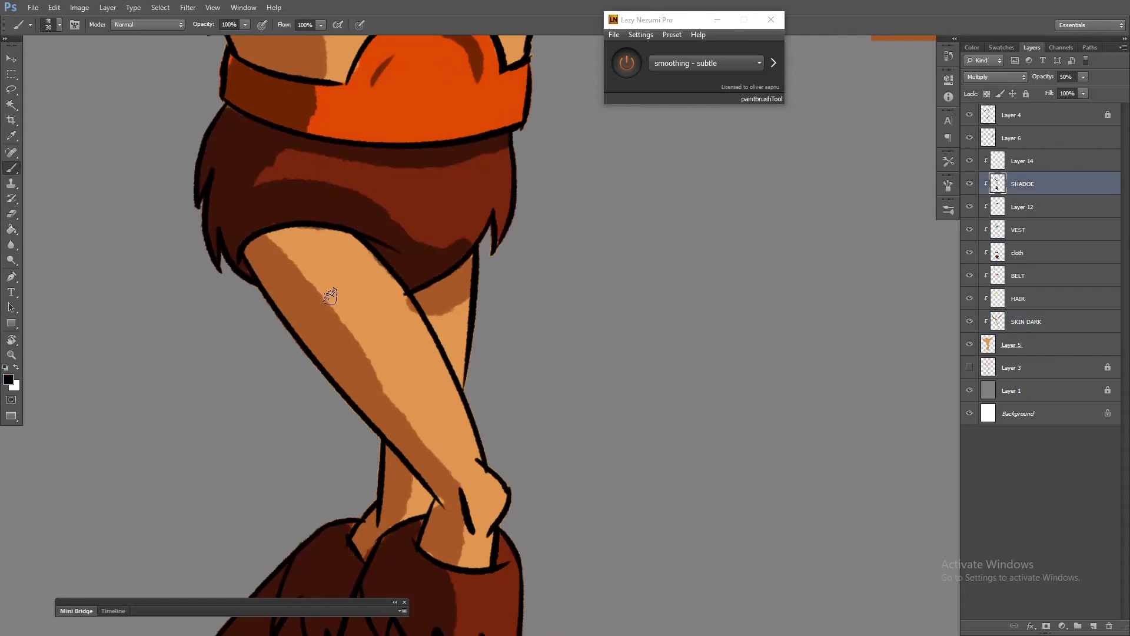
Step: Make SHADOE the active layer and zoom in on the shorts for shading
click(1066, 180)
key(z)
scroll(427, 297, up, 5)
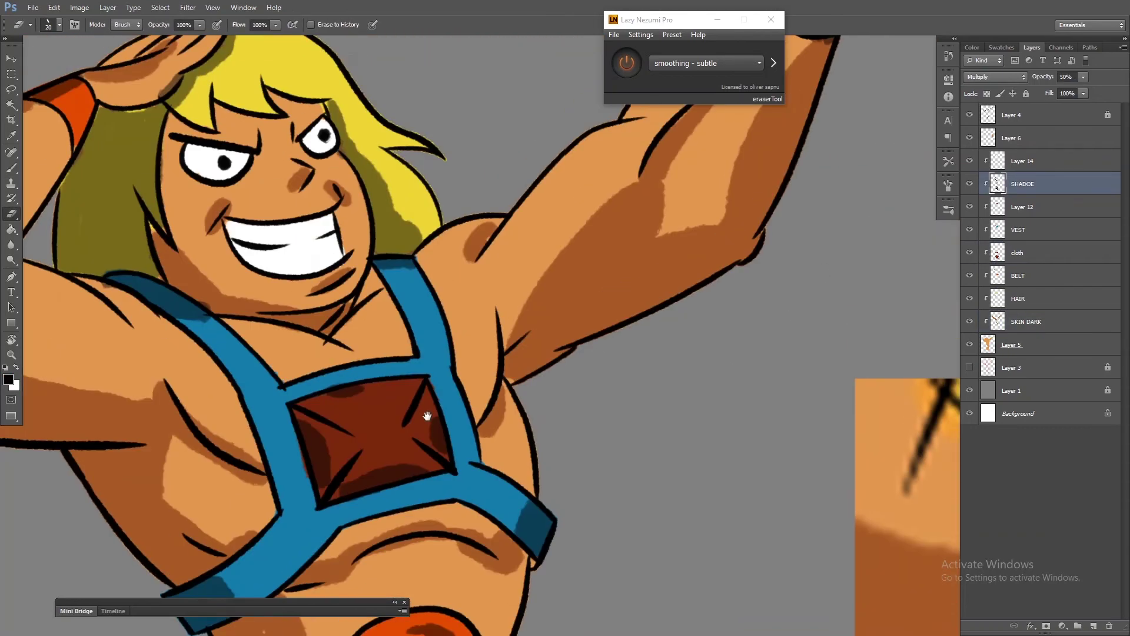
key(ctrl+0)
click(398, 264)
key(b)
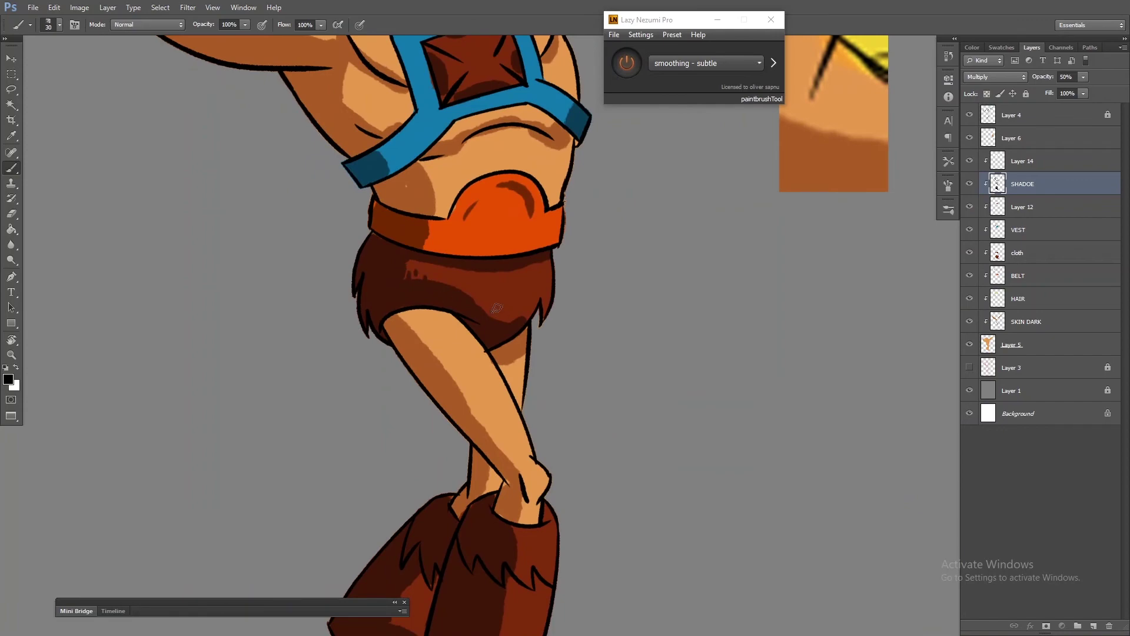
scroll(486, 356, down, 3)
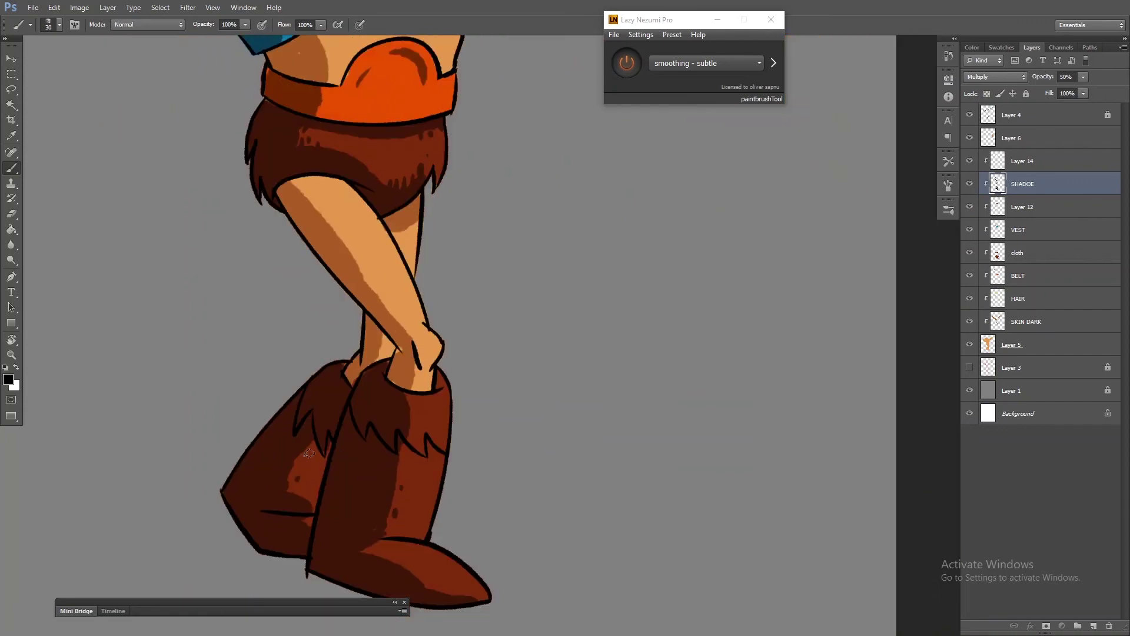
Step: Bring the torso into view, sample the darker skin brown, and reselect SHADOE
key(ctrl+minus)
mouse_move(283, 147)
mouse_down()
mouse_move(274, 331)
mouse_move(410, 214)
mouse_up()
key(ctrl+minus)
key(ctrl+plus)
alt+click(289, 189)
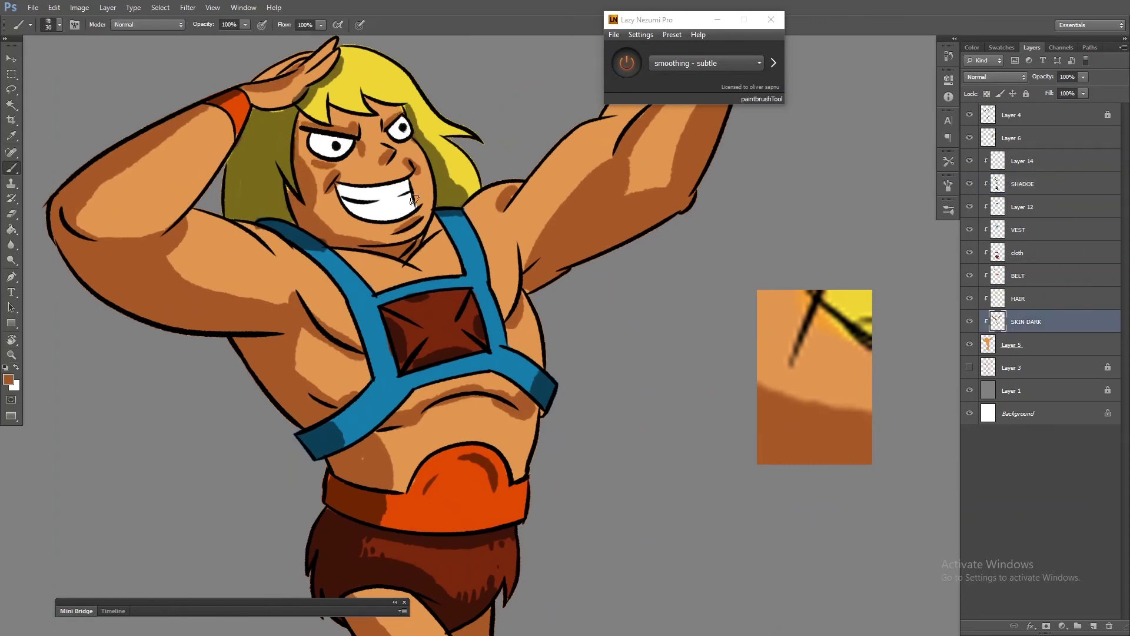
drag(526, 210, 583, 254)
ctrl+click(782, 196)
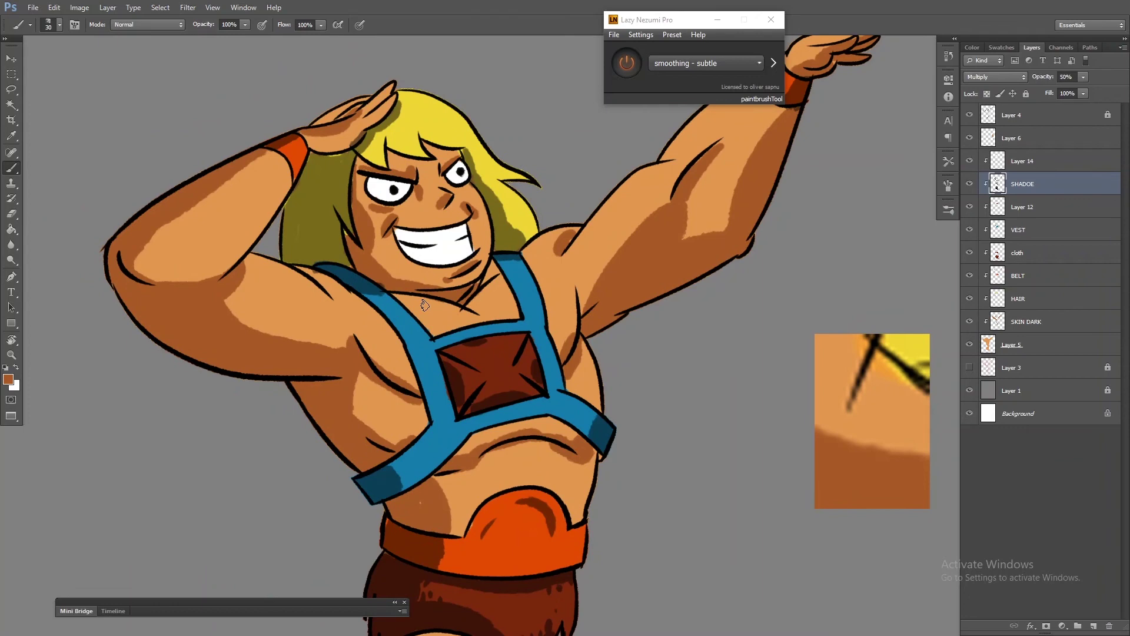
Step: Create a HI LITE layer above SHADOE set to Screen blend mode
key(e)
click(1094, 625)
double_click(1023, 184)
text(HI LITE)
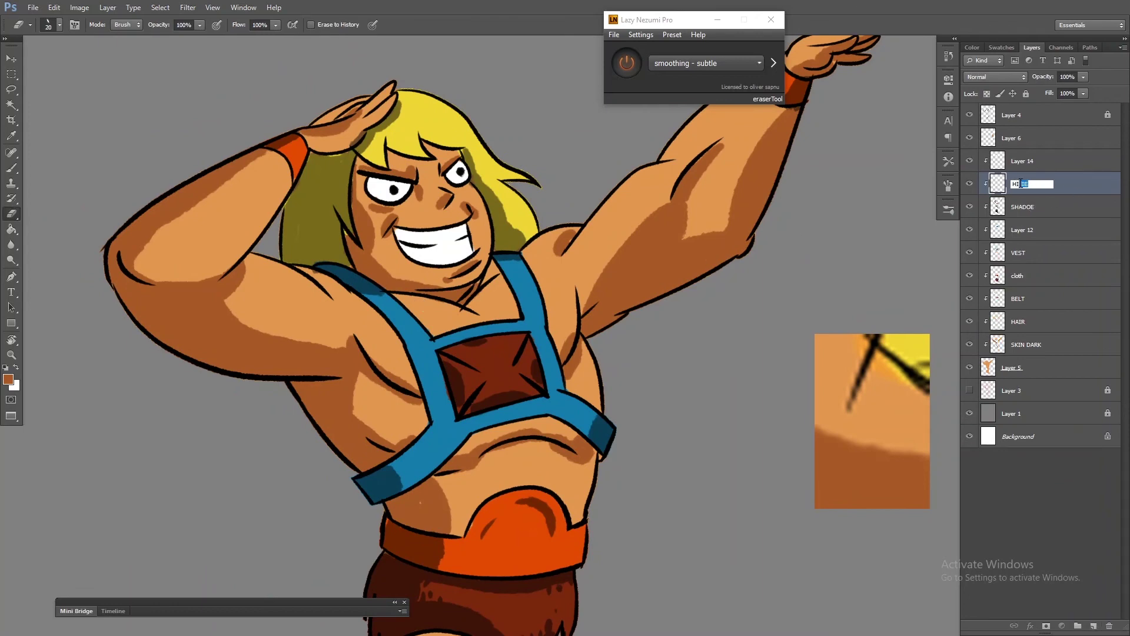
key(shift+alt+s)
key(b)
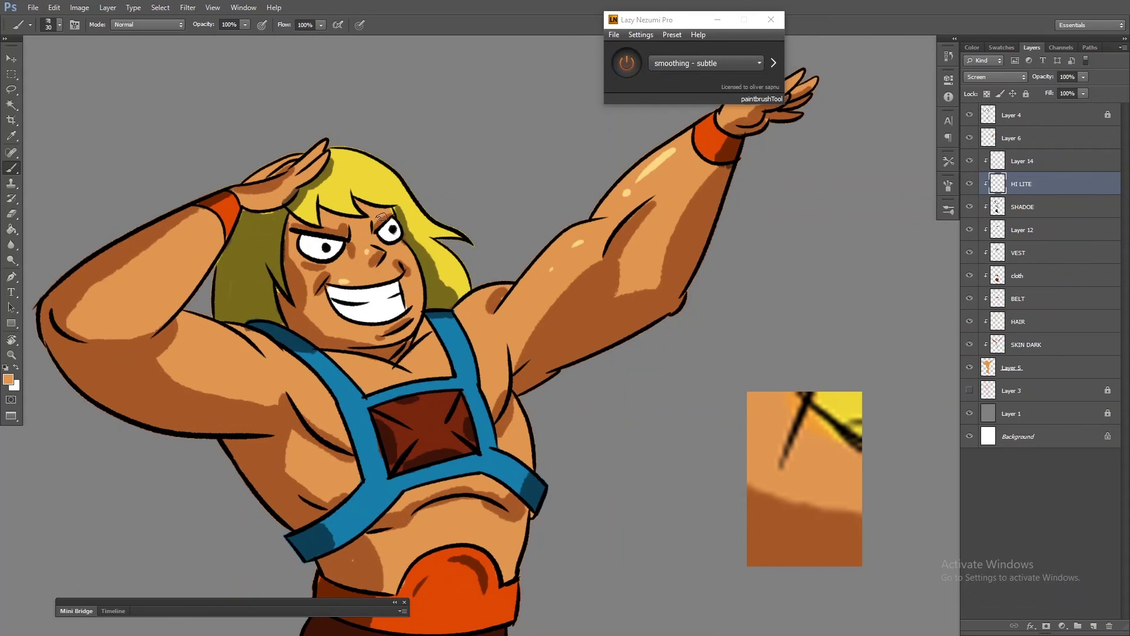
Step: Dab pale highlight spots on the chest, left arm and legs
drag(410, 314, 392, 273)
click(297, 359)
click(311, 376)
click(183, 286)
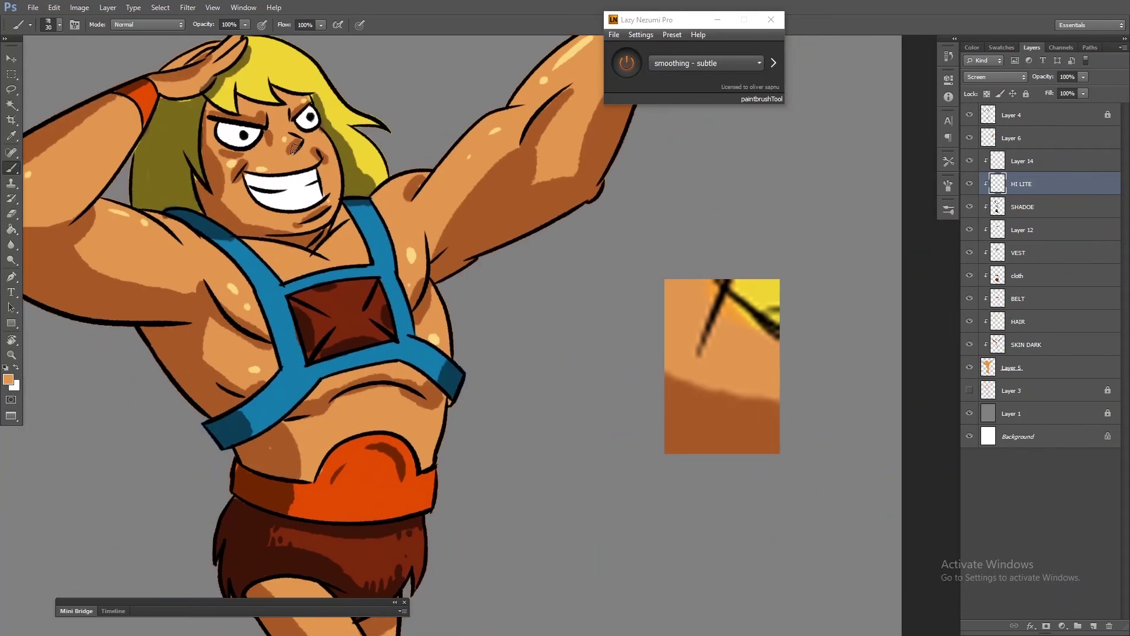
mouse_move(316, 194)
mouse_down()
mouse_move(324, 131)
mouse_move(274, 269)
mouse_up()
scroll(601, 210, left, 3)
scroll(453, 283, down, 5)
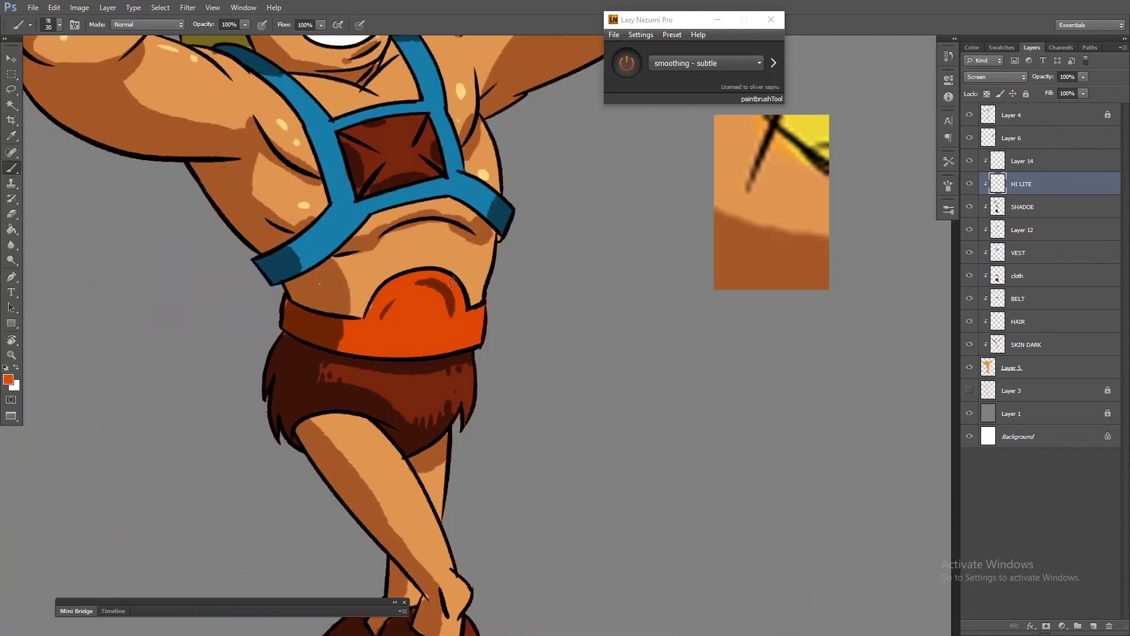
drag(476, 331, 454, 190)
alt+click(353, 328)
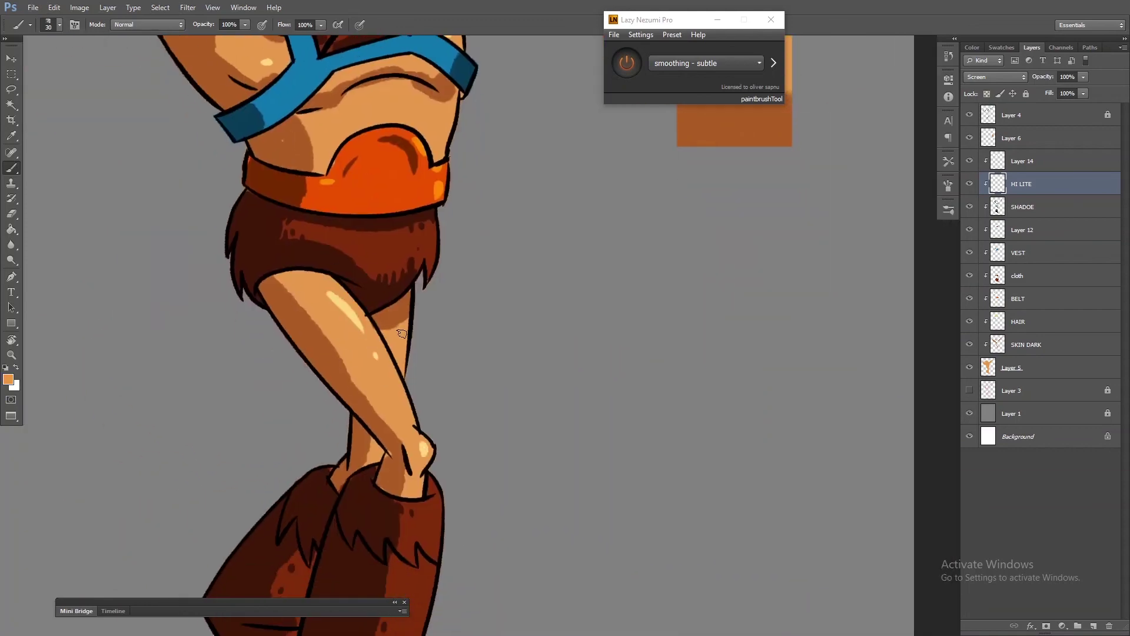
drag(377, 246, 345, 405)
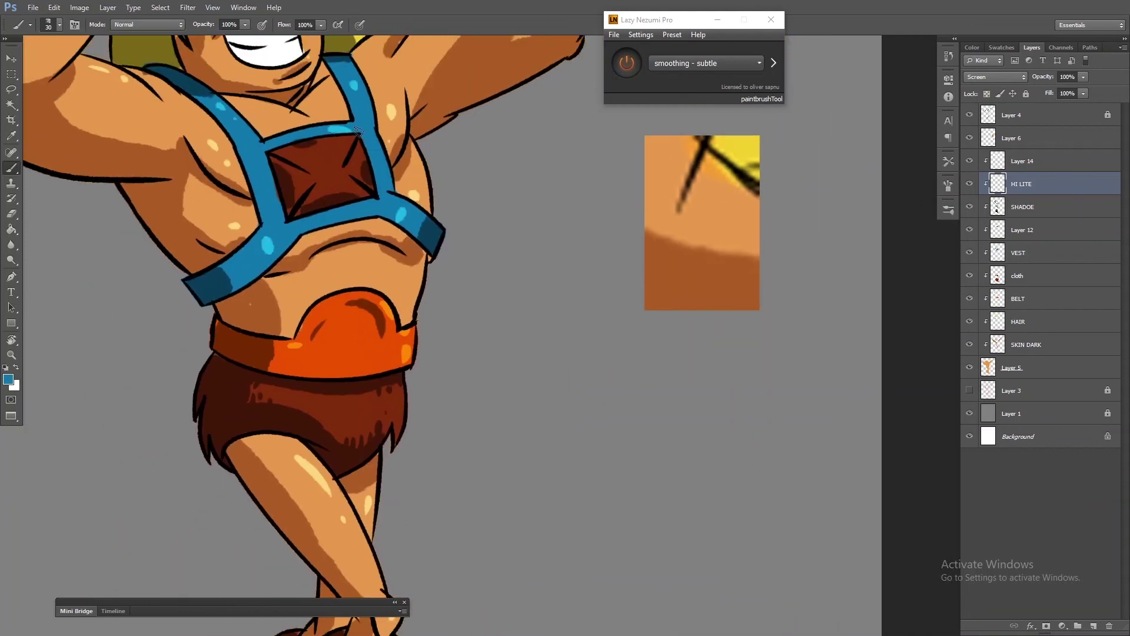
scroll(357, 131, up, 3)
Step: Erase stray highlight strokes and zoom out to check the whole figure
key(e)
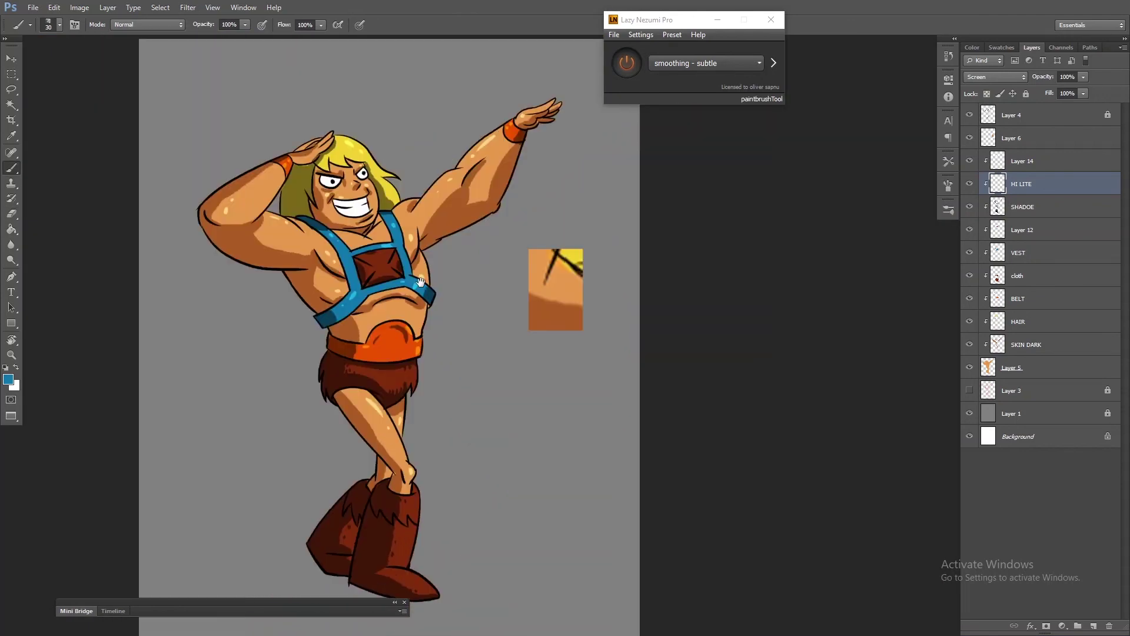
drag(355, 306, 303, 205)
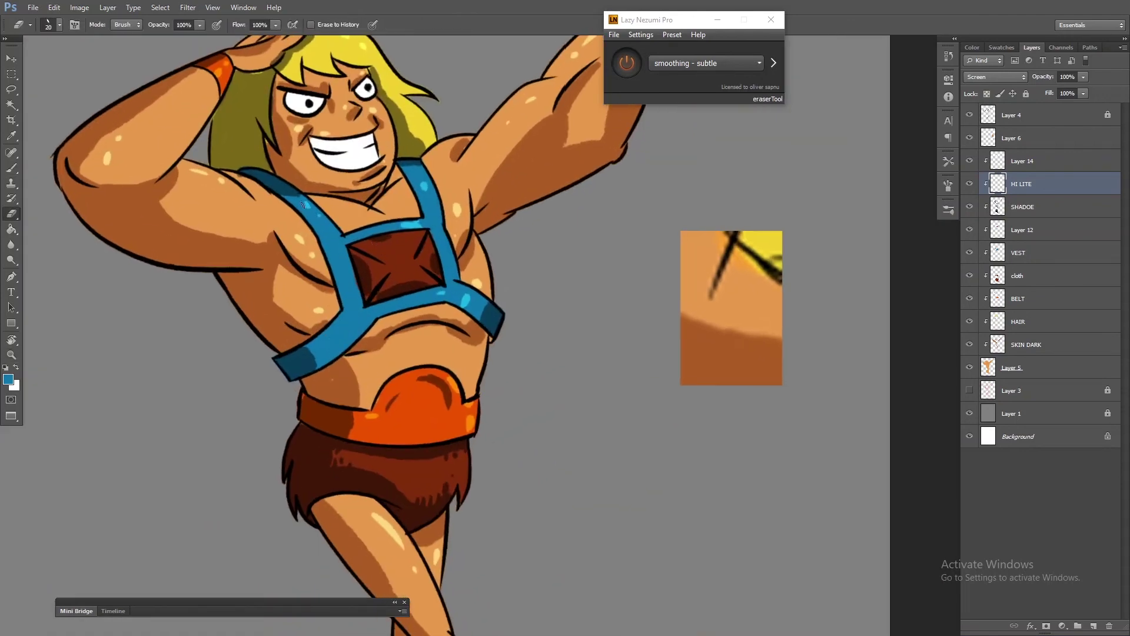
key(b)
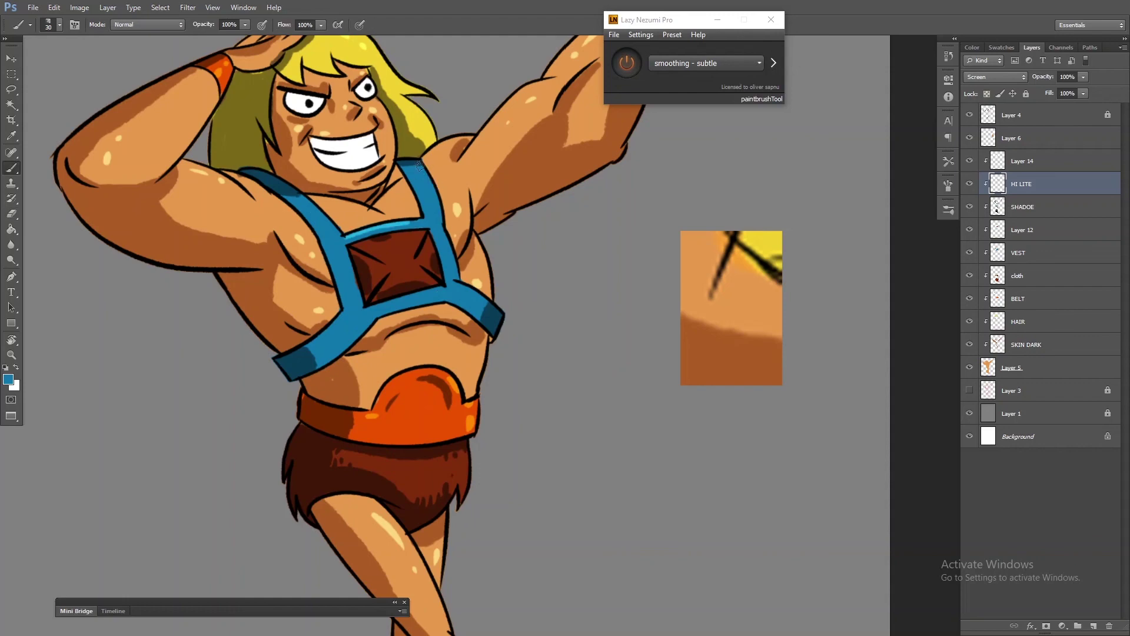
drag(408, 254, 275, 245)
key(e)
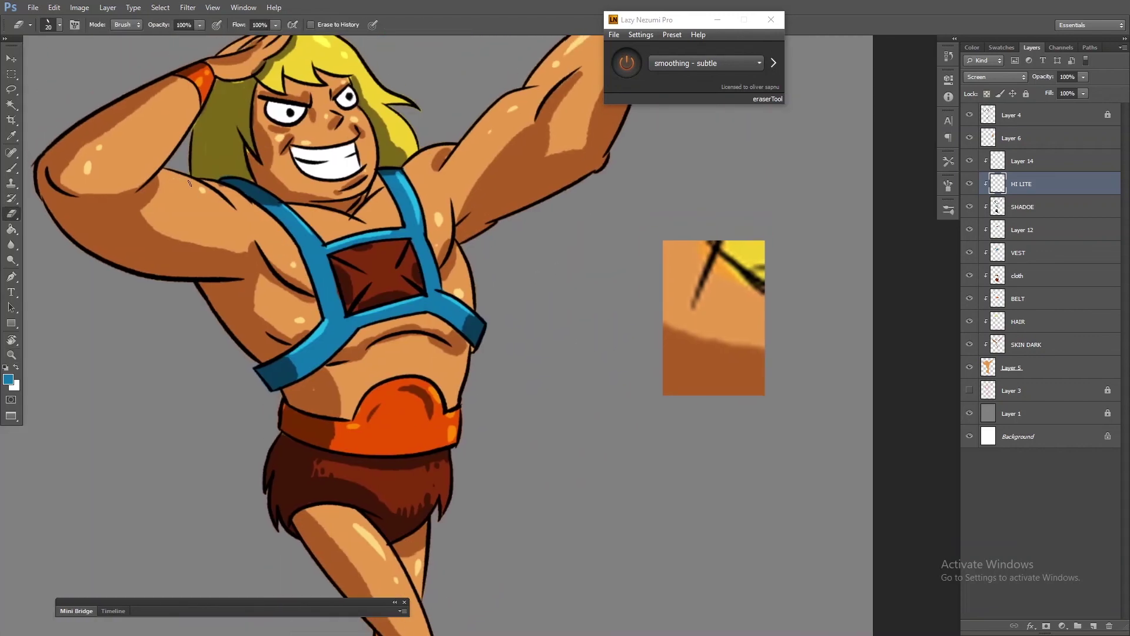
drag(176, 180, 360, 196)
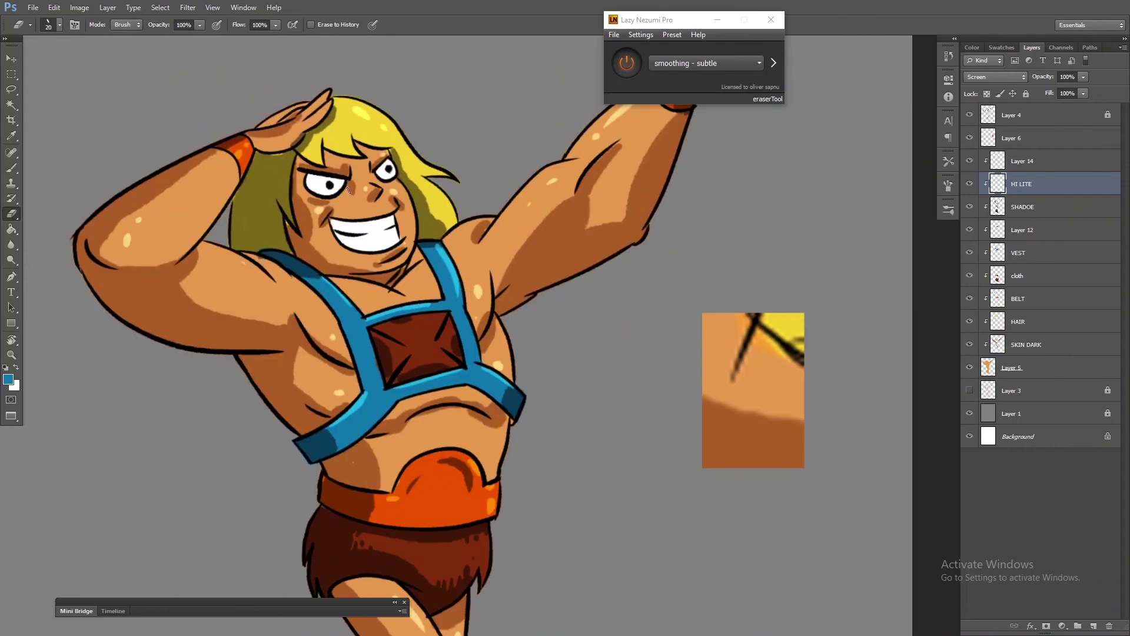
key(z)
drag(412, 223, 517, 244)
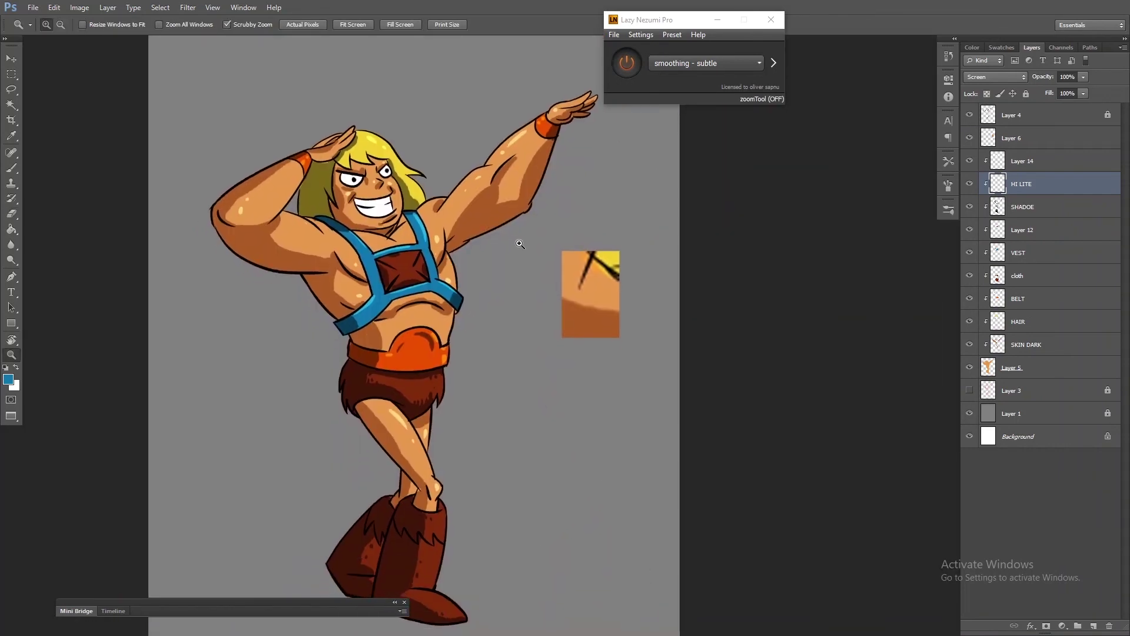
Step: Select all the figure's layers from Layer 4 down and group them into Group 1
click(1030, 115)
key(Return)
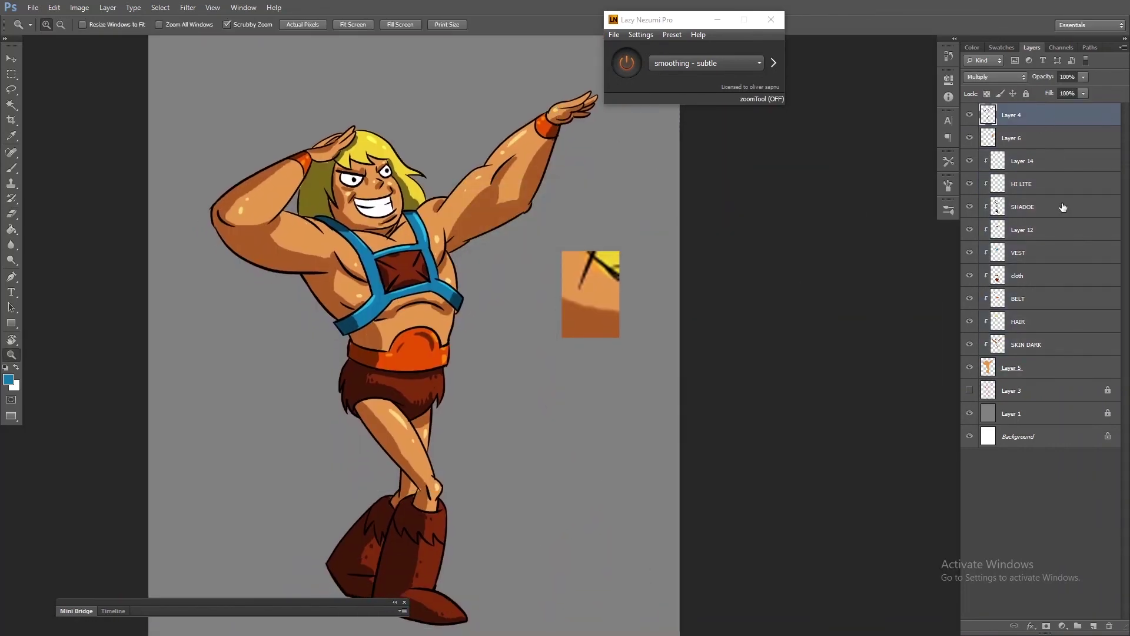
shift+click(1033, 367)
key(ctrl+g)
Step: Flip the grouped figure horizontally with Free Transform
key(ctrl+t)
right_click(518, 206)
click(544, 386)
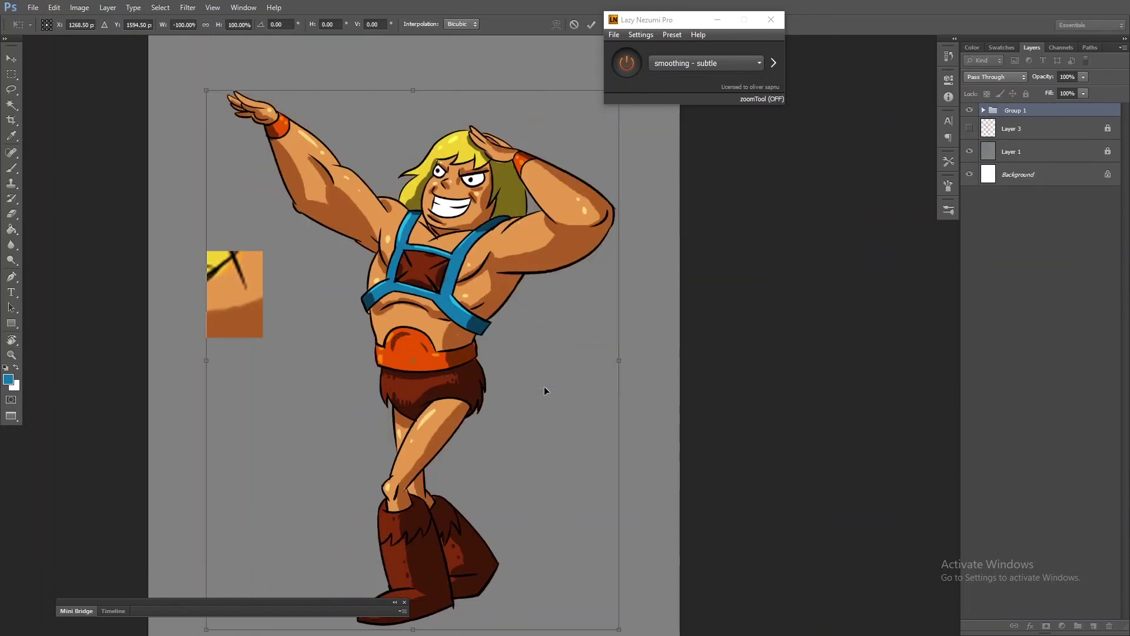
key(Return)
Step: Undo the horizontal flip and show the whole figure on the grey canvas
drag(412, 263, 460, 247)
ctrl+click(489, 172)
mouse_move(489, 172)
mouse_down()
mouse_move(518, 172)
mouse_move(348, 232)
mouse_up()
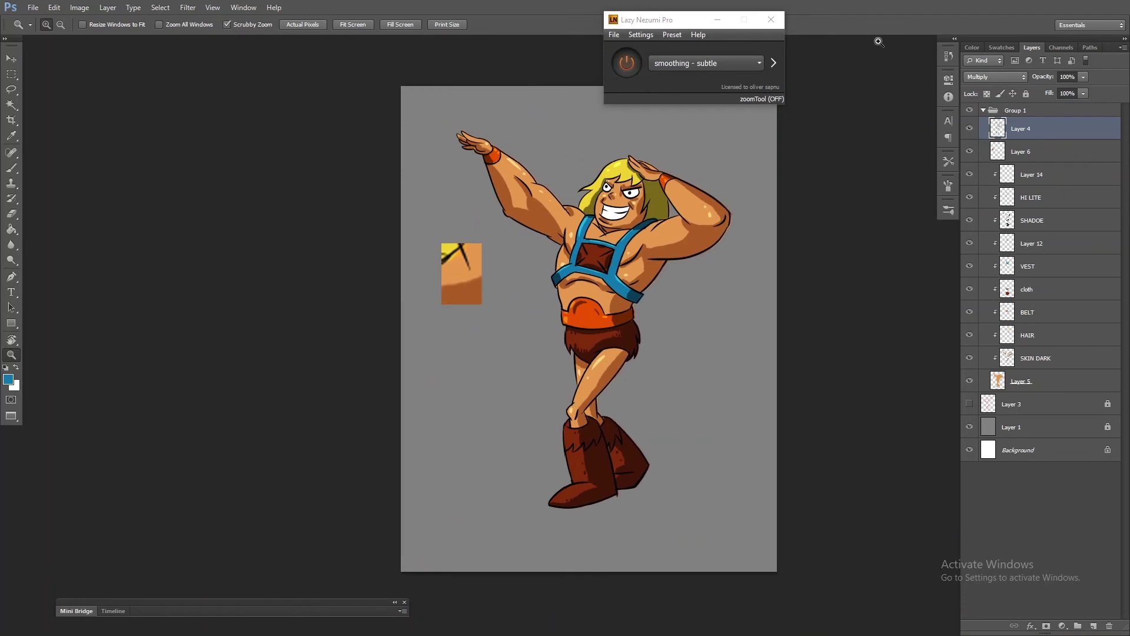
key(ctrl+z)
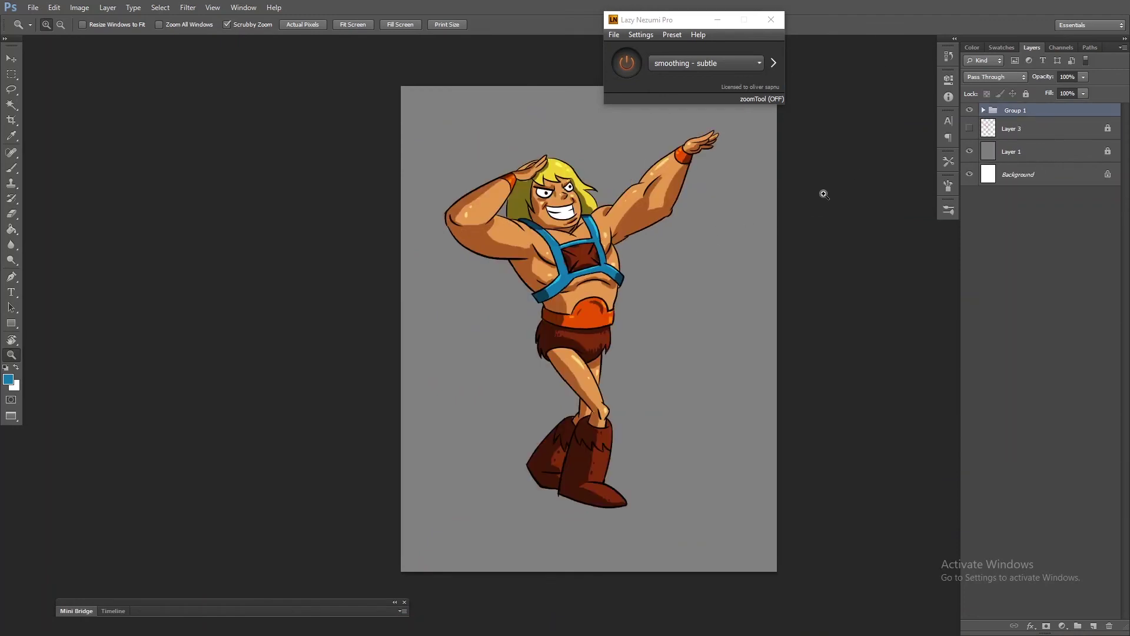
drag(694, 276, 651, 291)
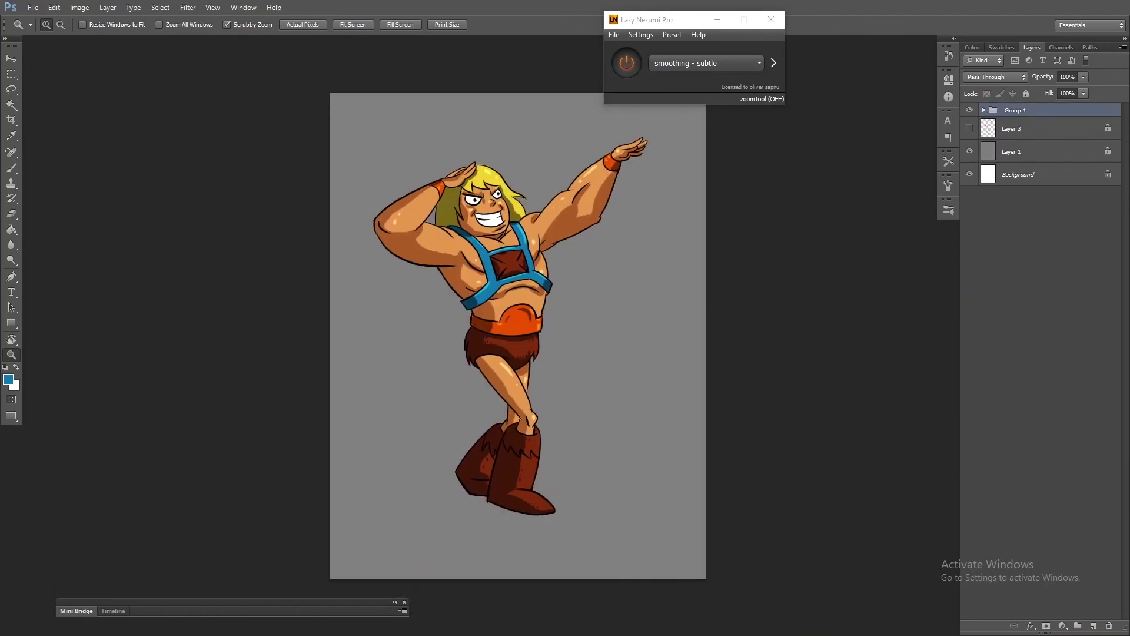